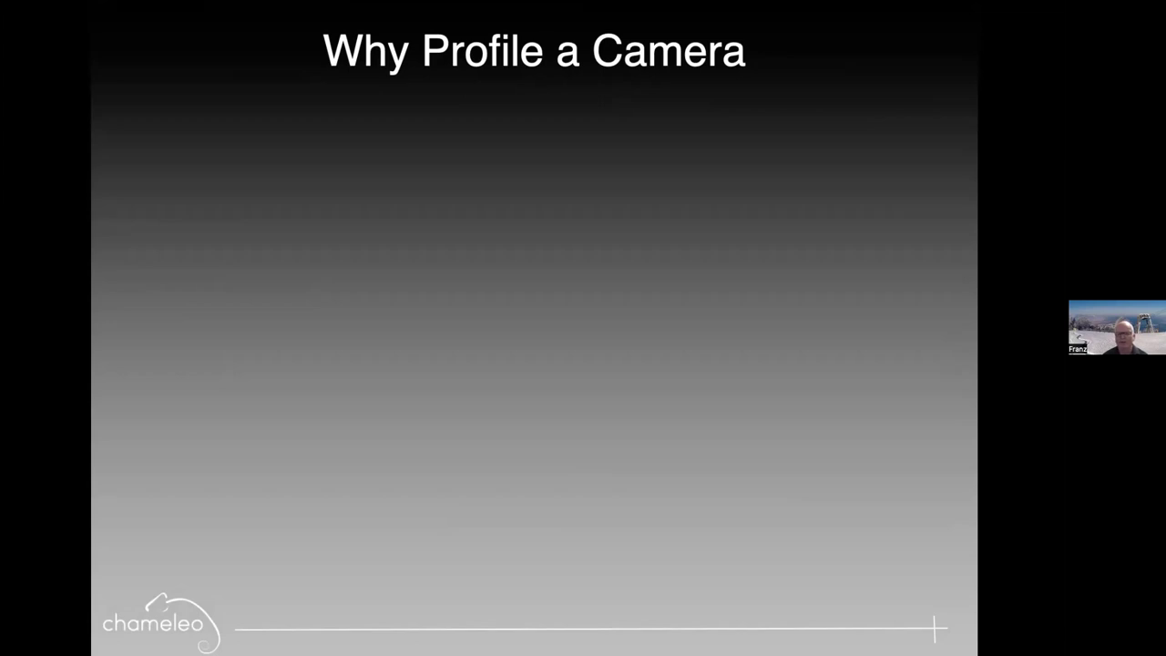
Build the profiling reasons: consistency, repeatability, different cameras and lenses, digital archival, digital reproduction
key("Right")
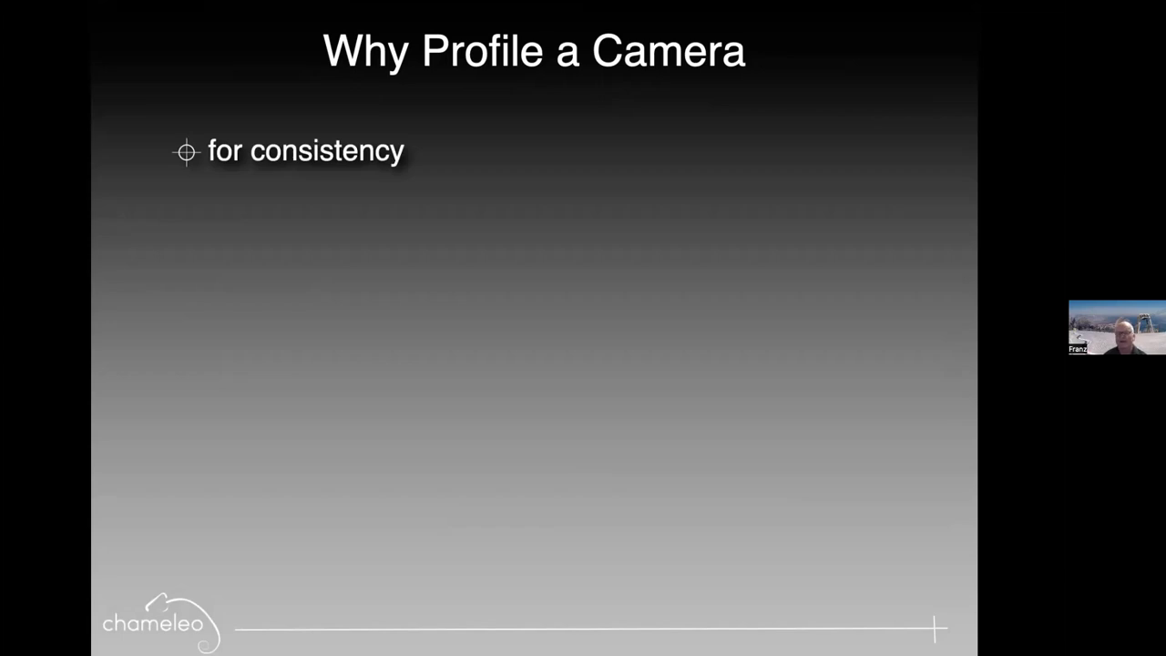
key("Right")
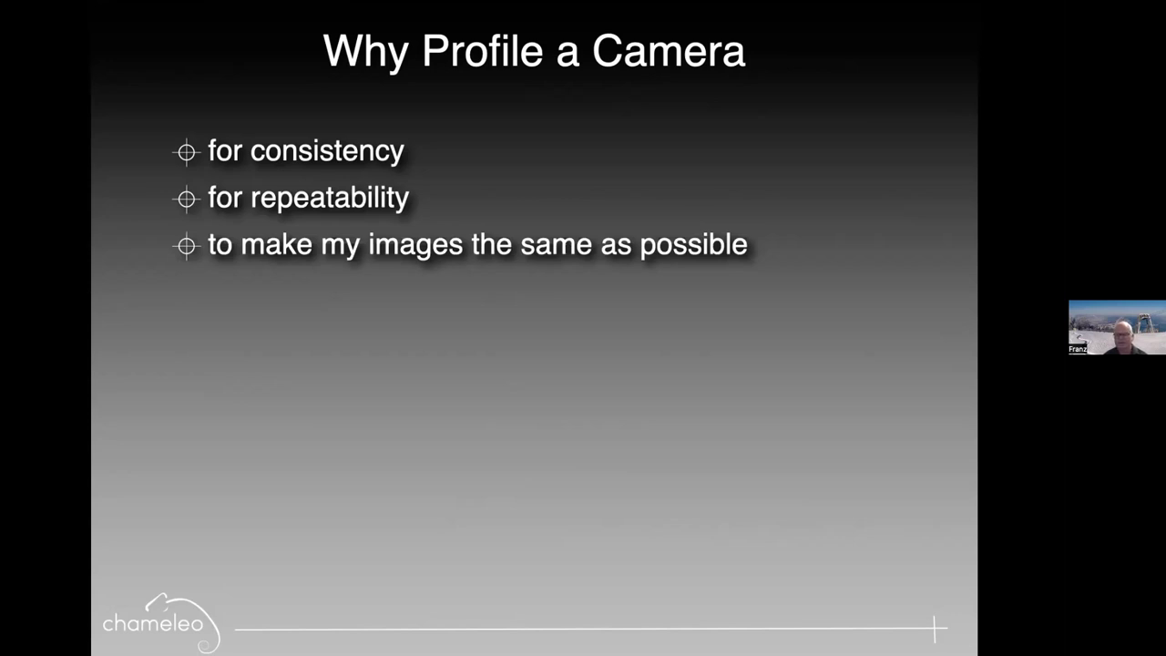
key("Right")
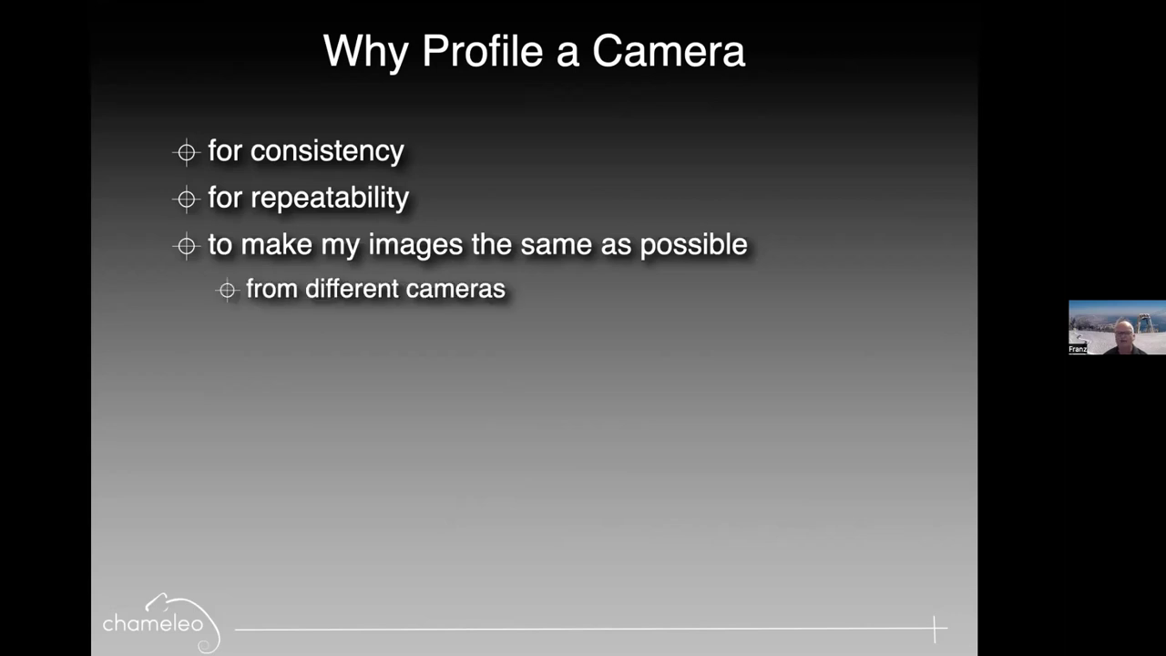
key("Right")
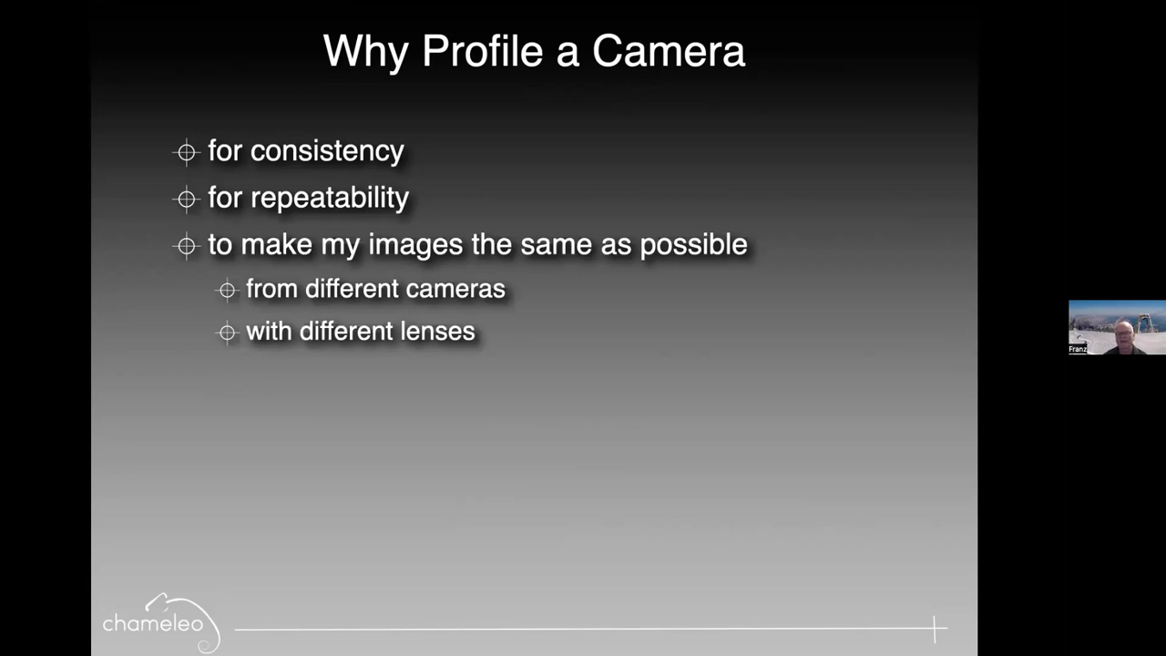
key("Right")
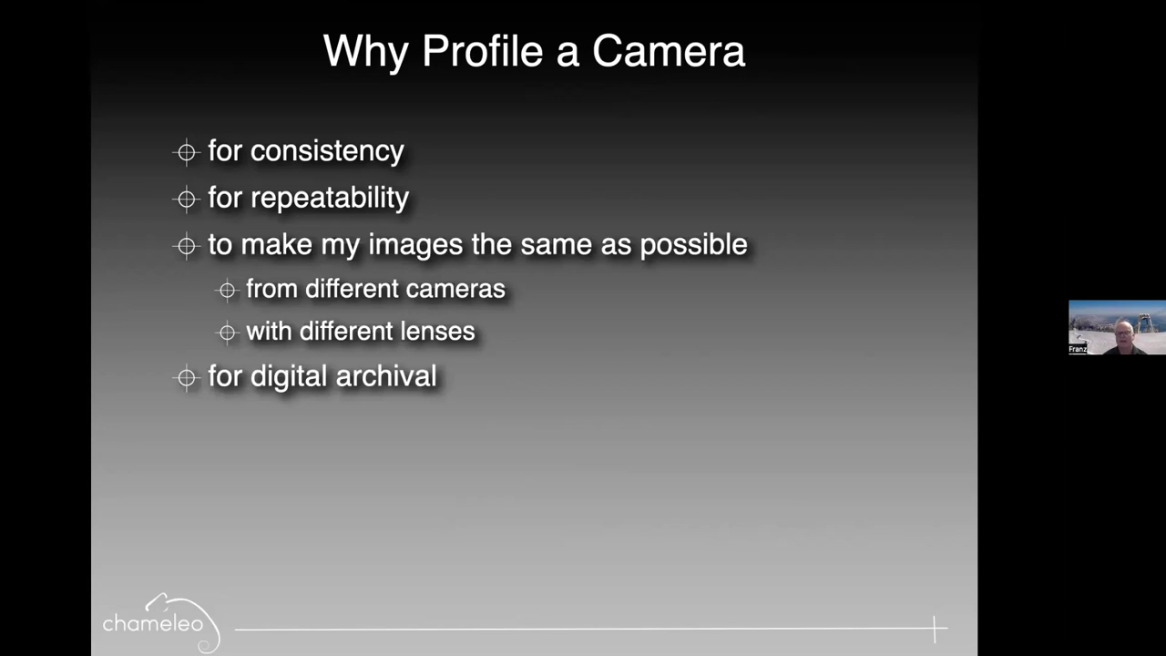
key("Right")
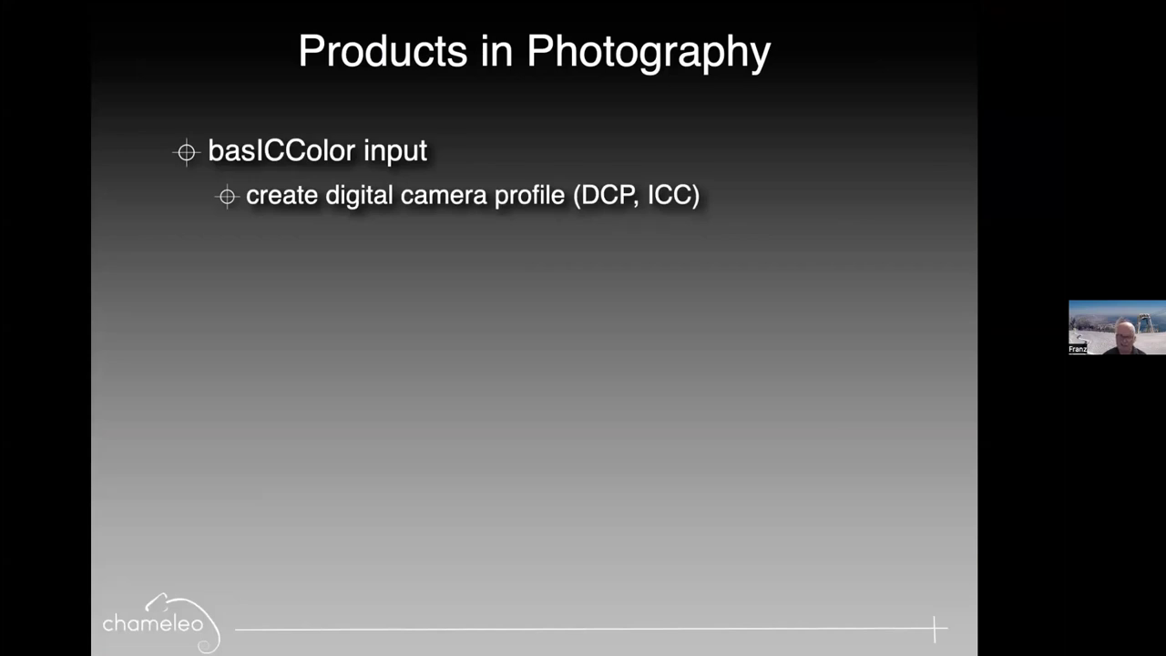
Show the Adobe Photoshop / Lightroom, Capture One and basICColor cockpit entries with their profile sub-points
key("Right")
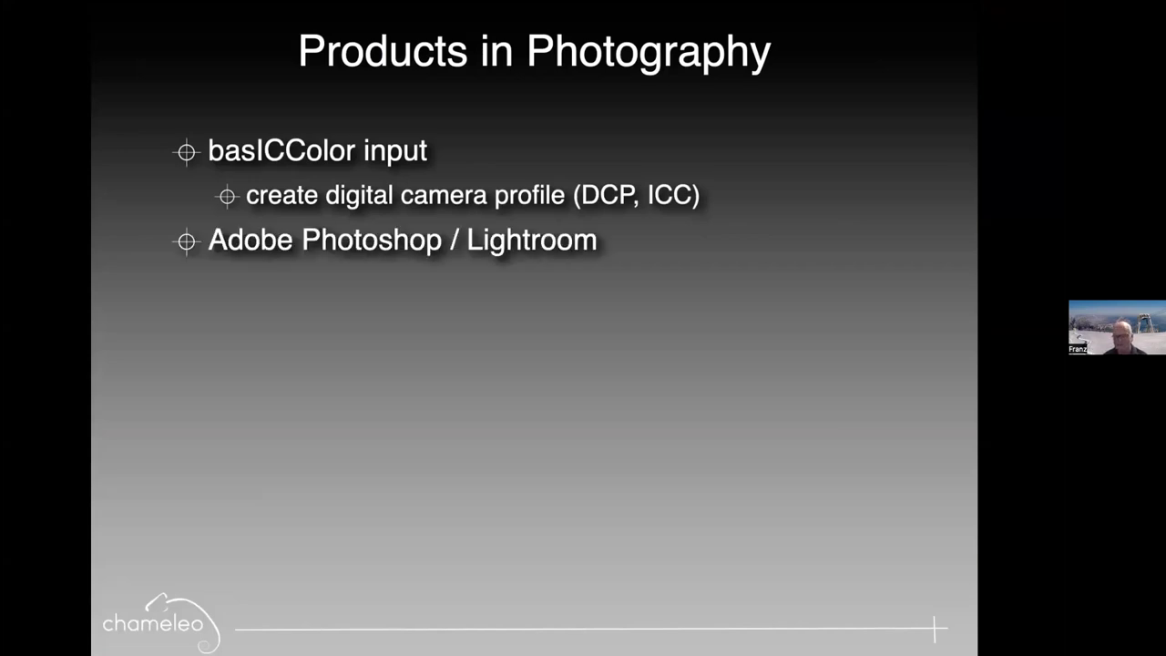
key("Right")
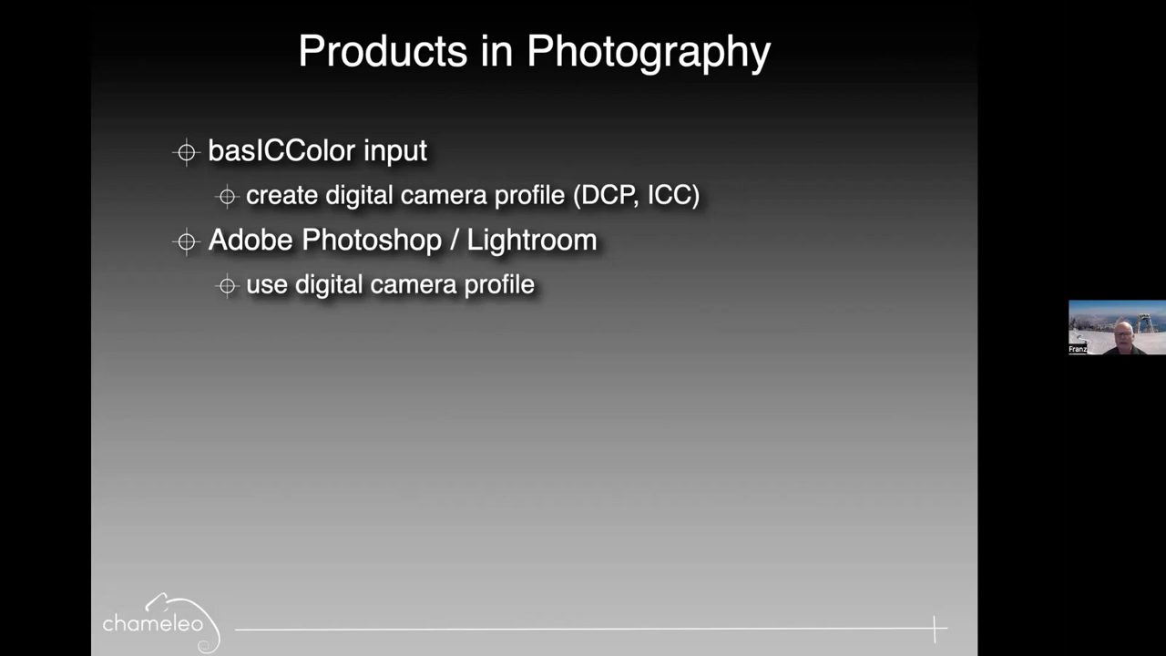
key("Right")
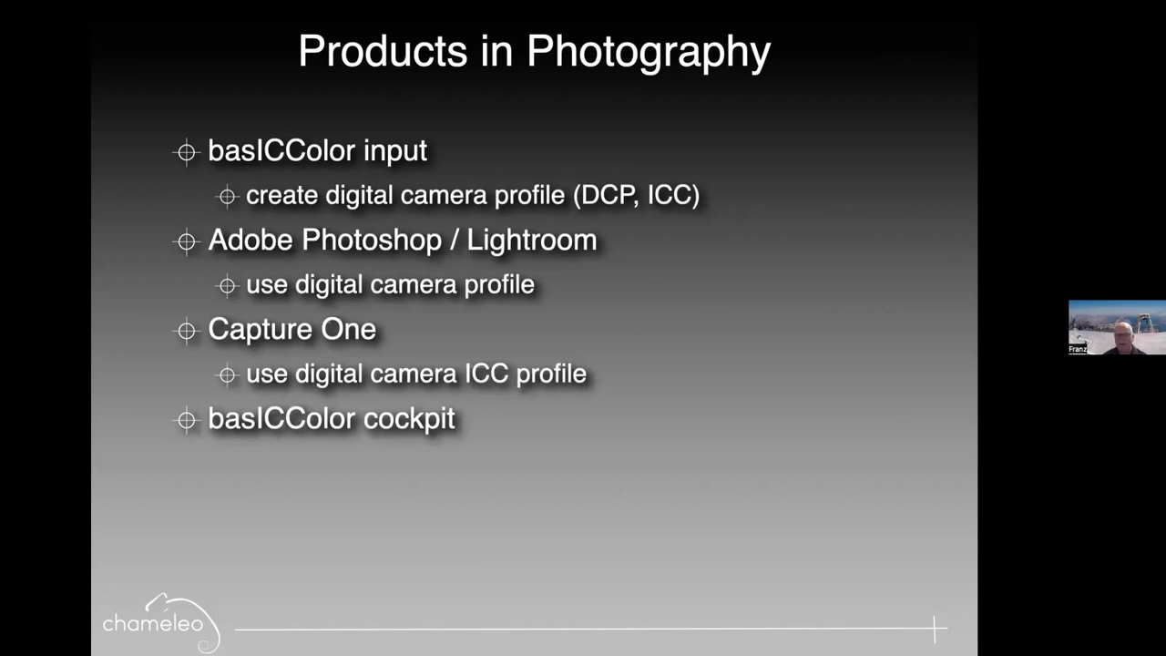
key("Right")
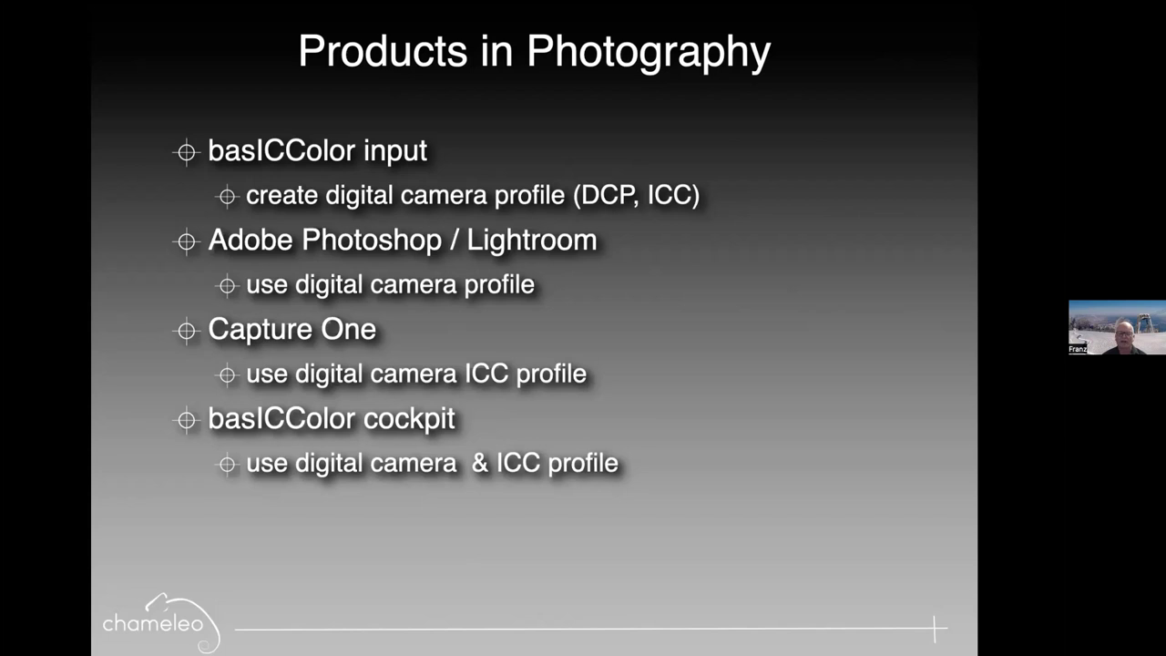
Go to the Digital camera slide and show the simulate-the-human-eye and colorimeter bullets
key("Right")
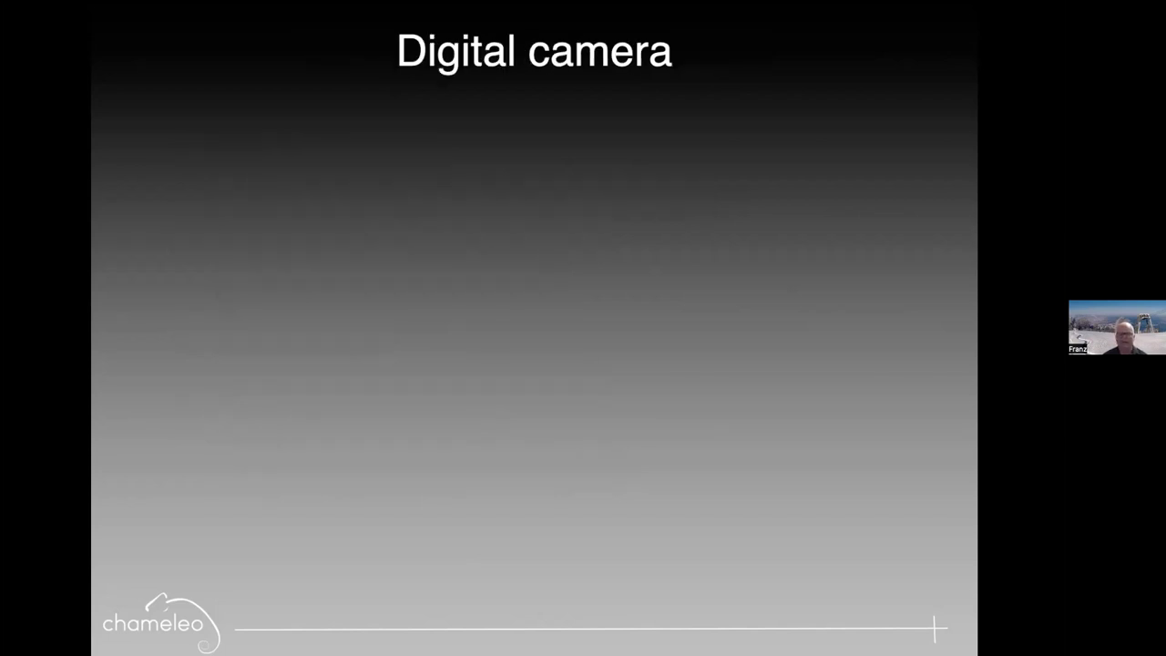
key("Right")
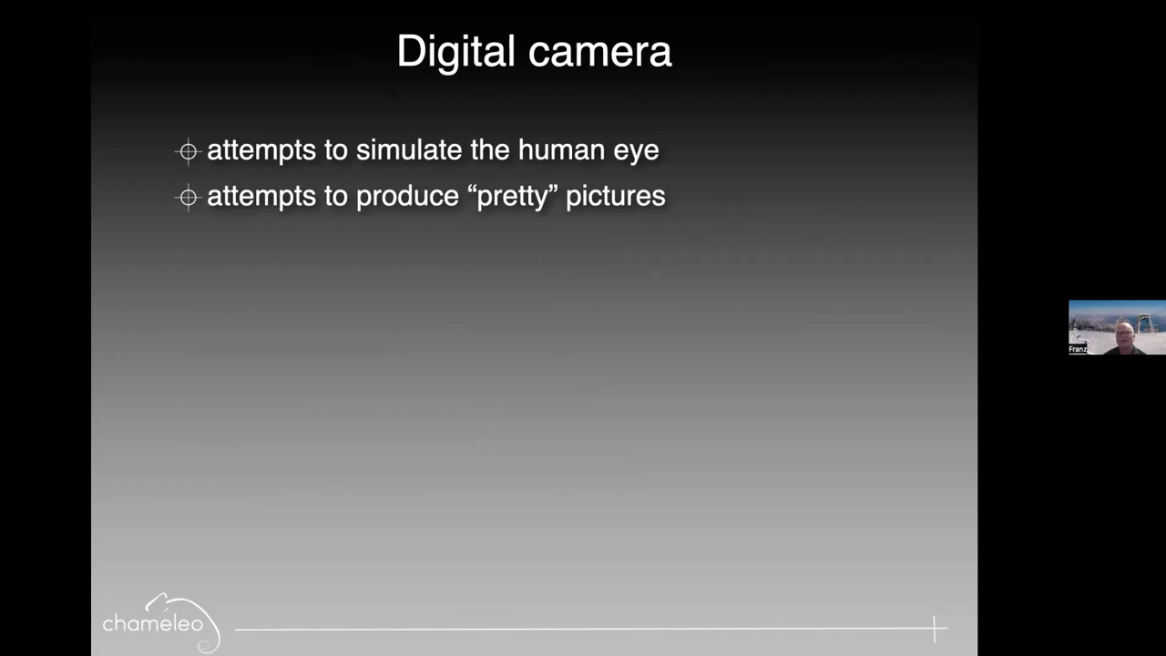
key("Right")
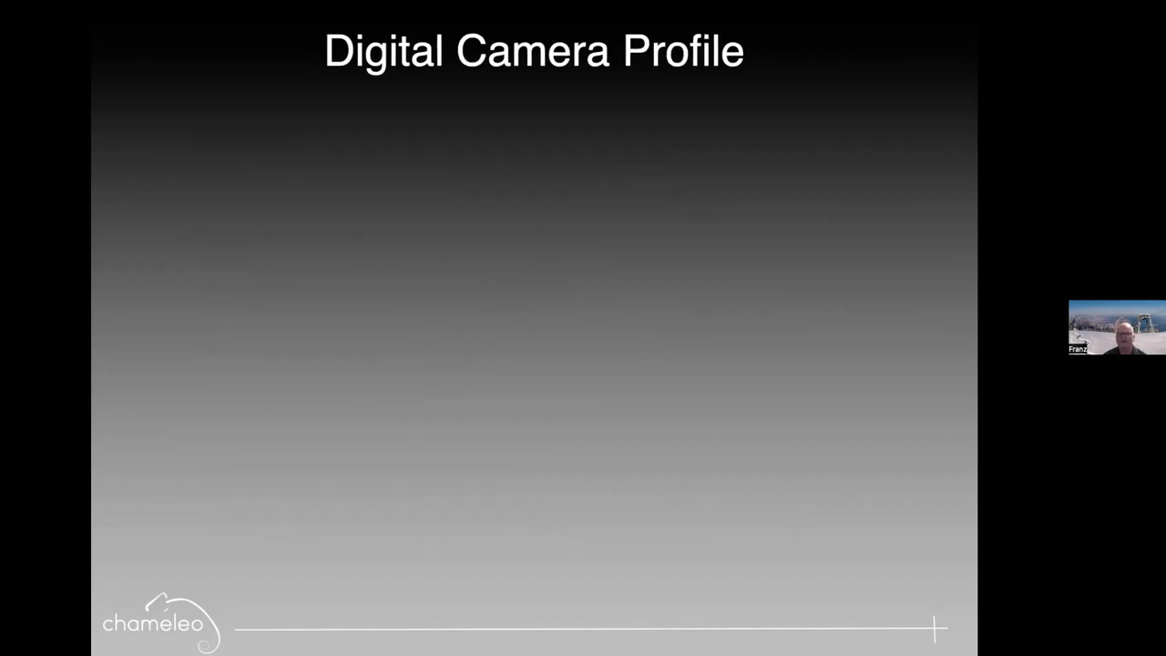
key("Right")
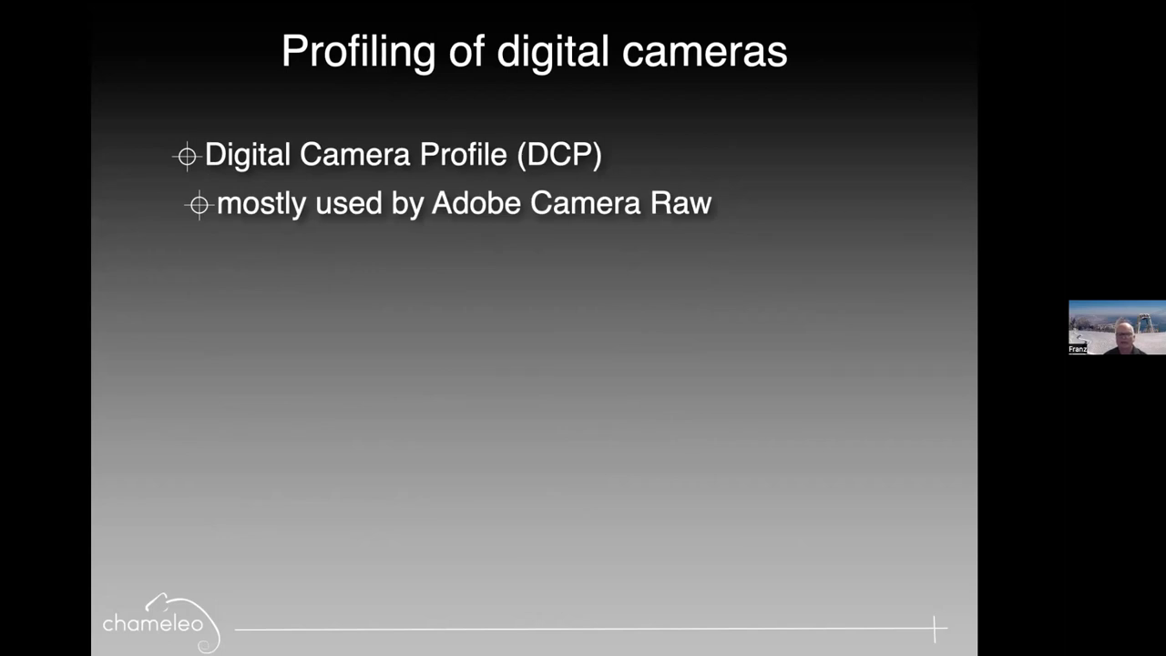
Show the working-space point and ICC bullets (Capture One, Phocus, Photoshop), then advance slides
key("Right")
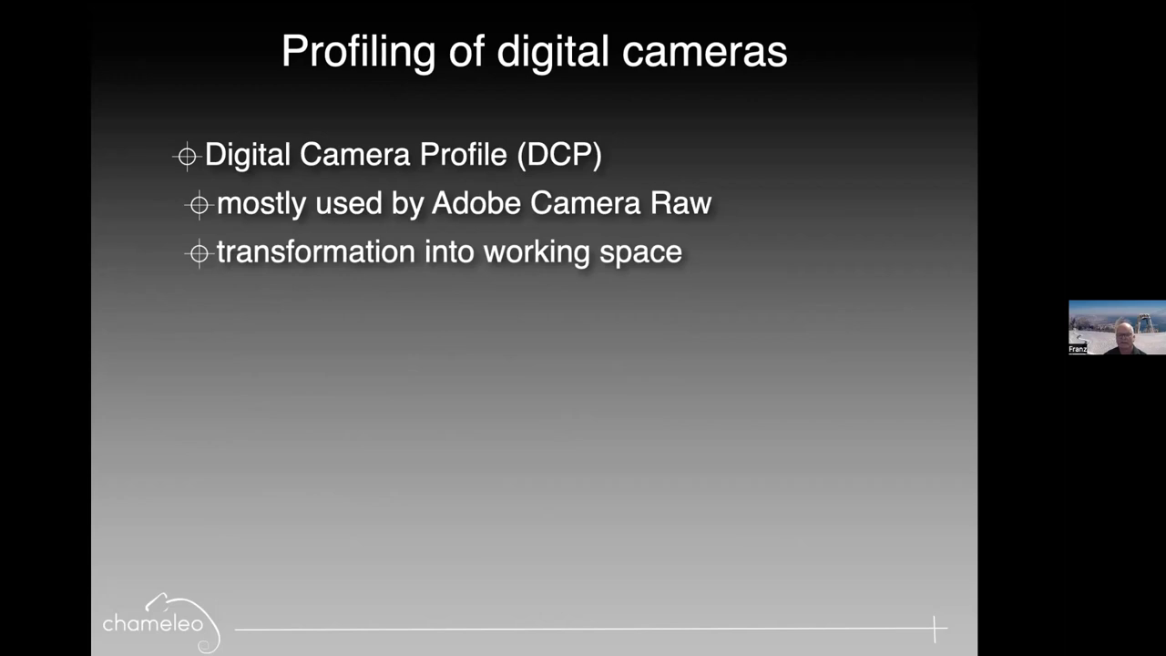
key("Right")
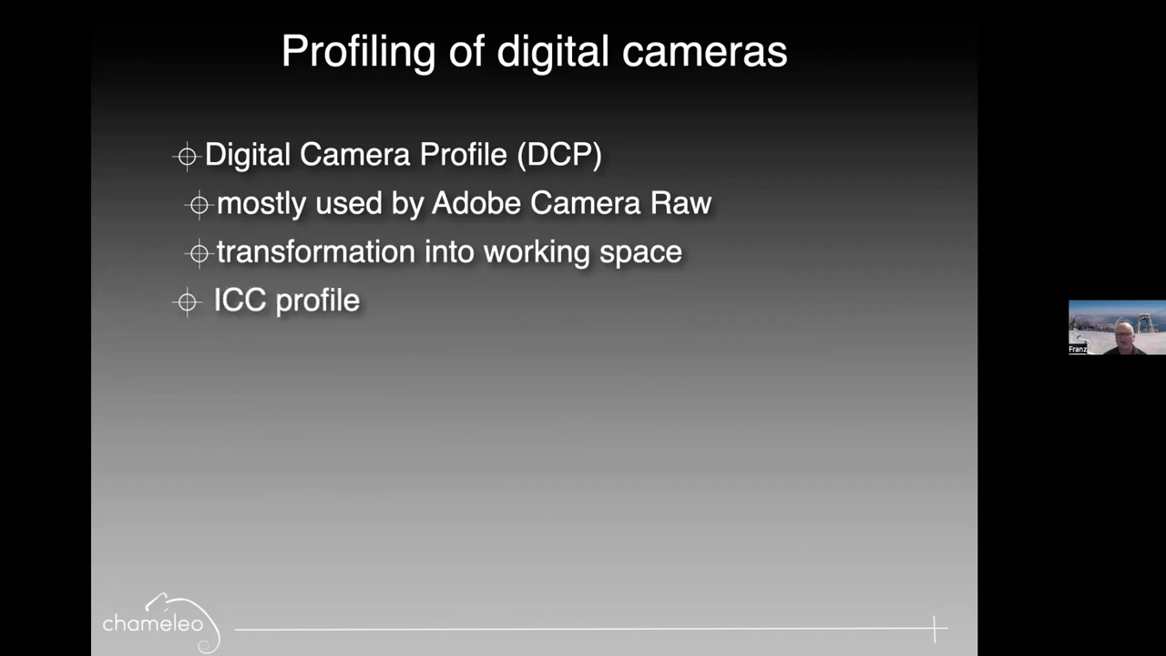
key("Right")
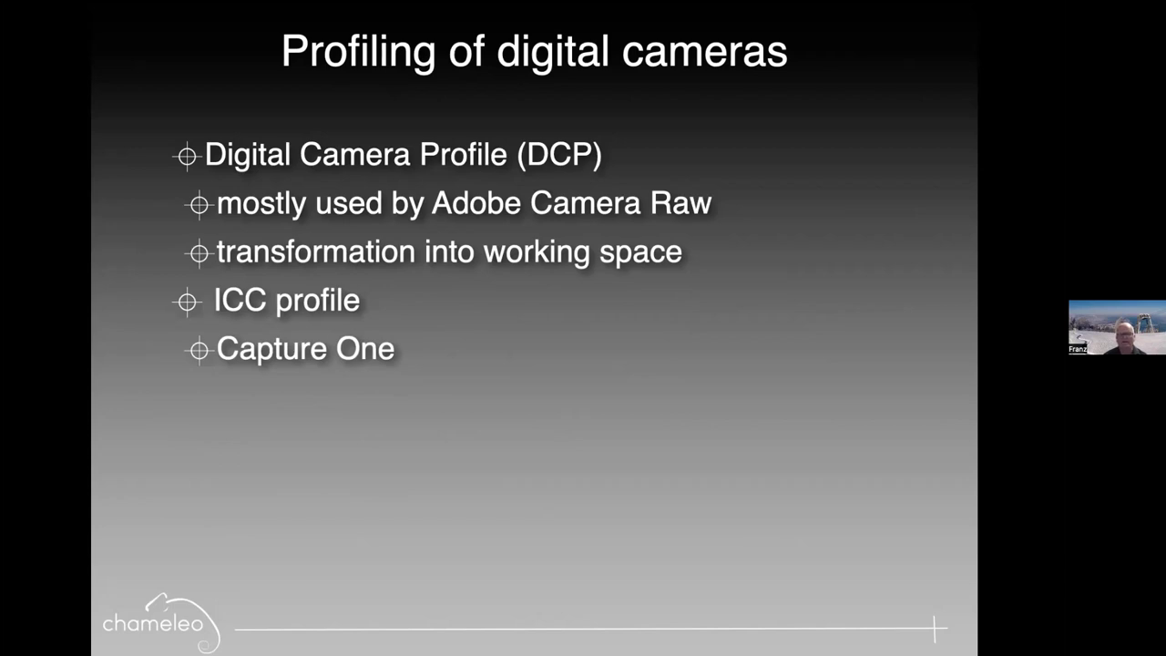
key("Right")
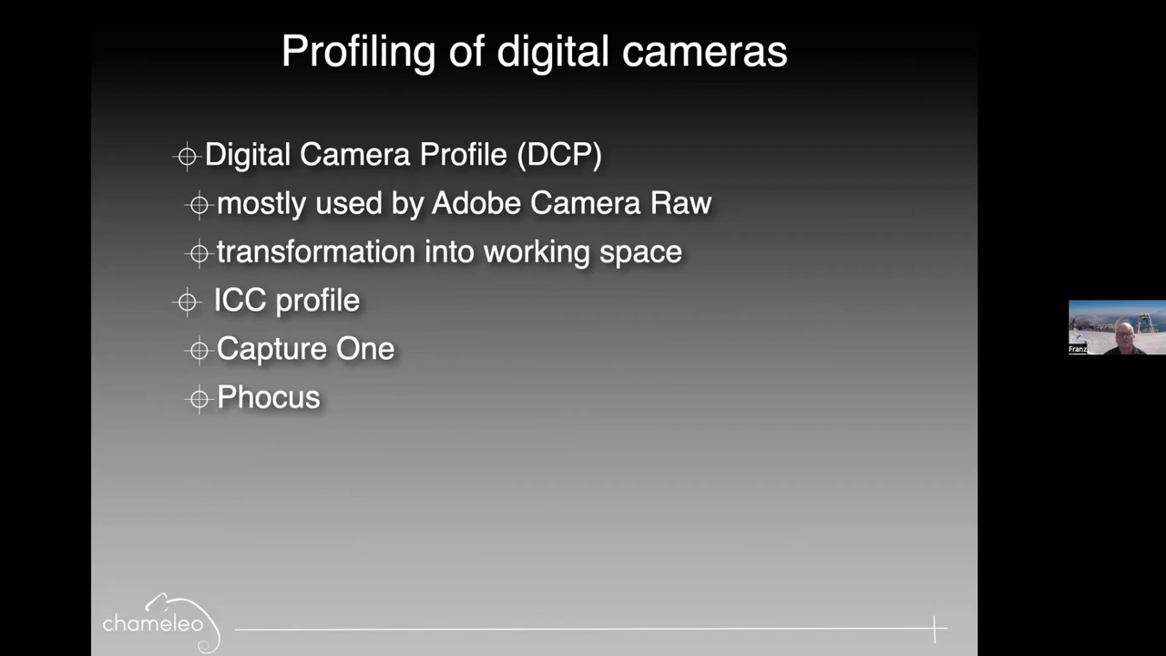
key("Right")
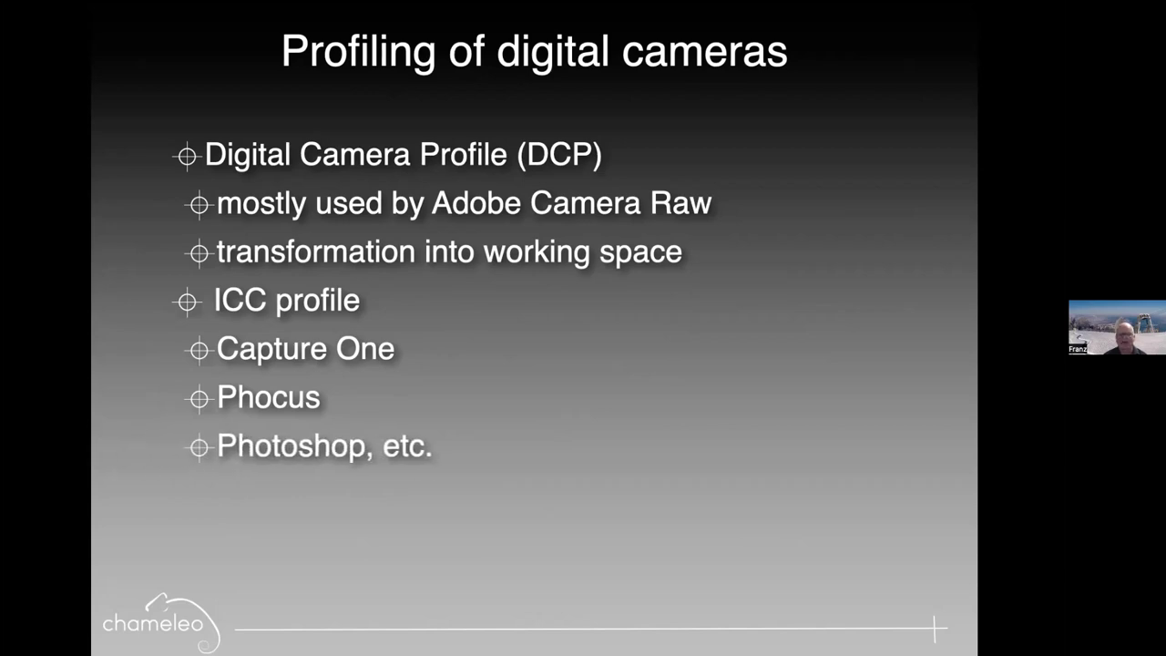
key("Right")
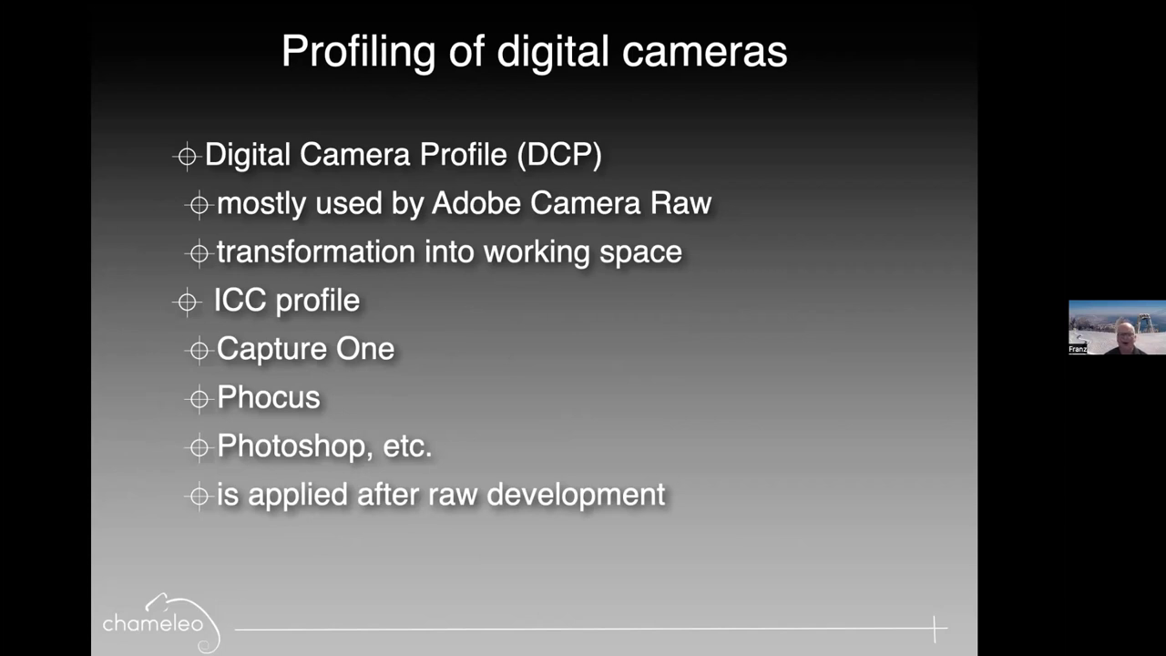
key("Right")
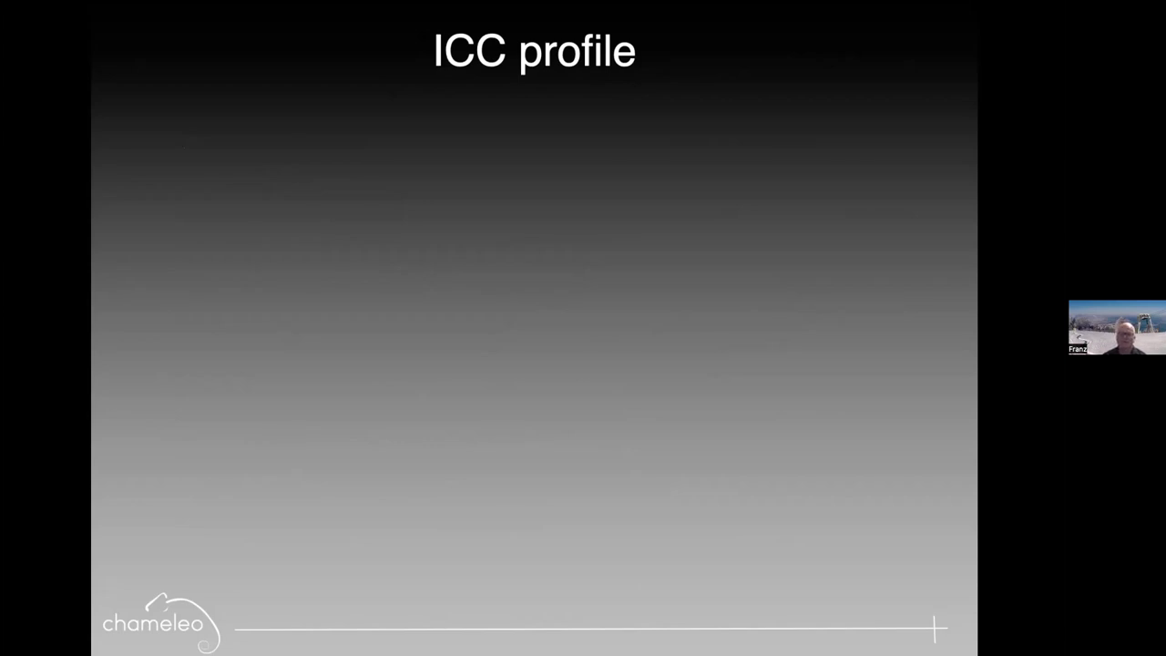
Show the '3x4 matrix, with offset' bullet on the ICC profile slide
key("Right")
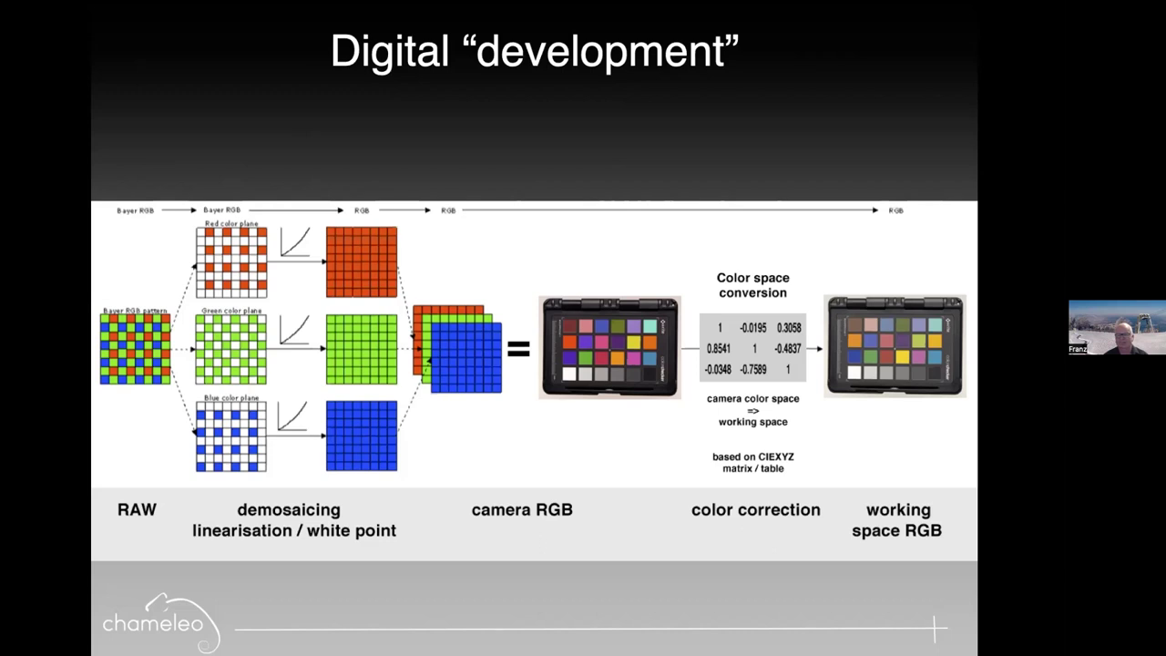
Advance past the basICColor input 6 slide to the Digital Camera Profile (DCP) slide
key("Right")
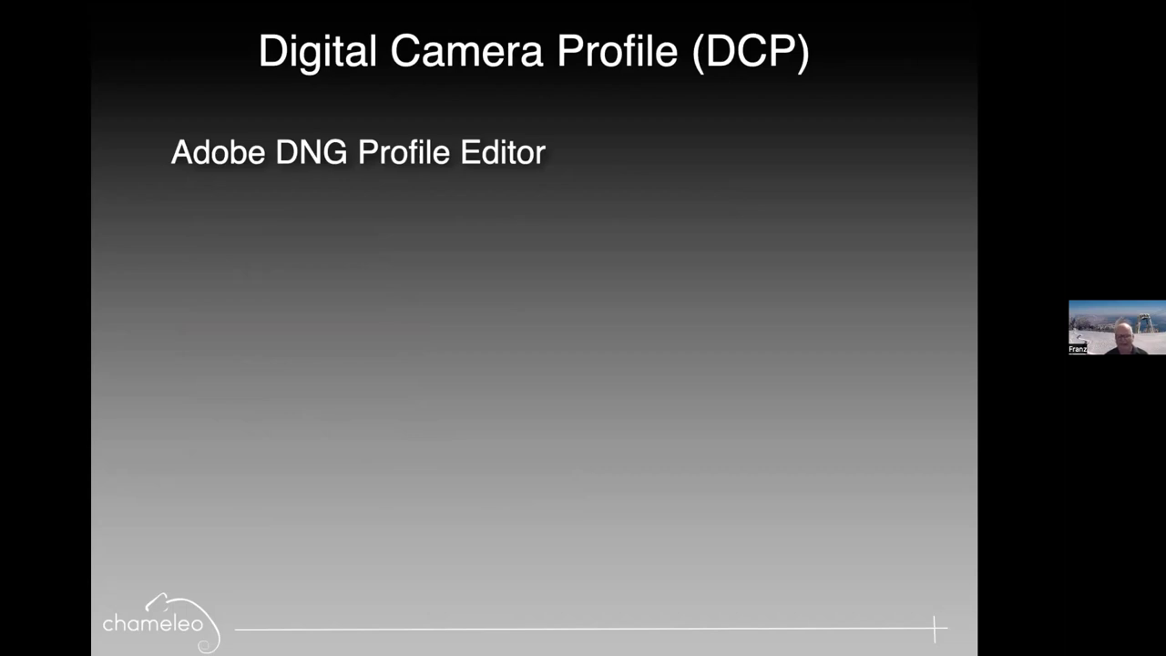
Show the DNG Profile Editor screenshot, then its Tone Curve tab version
key("Right")
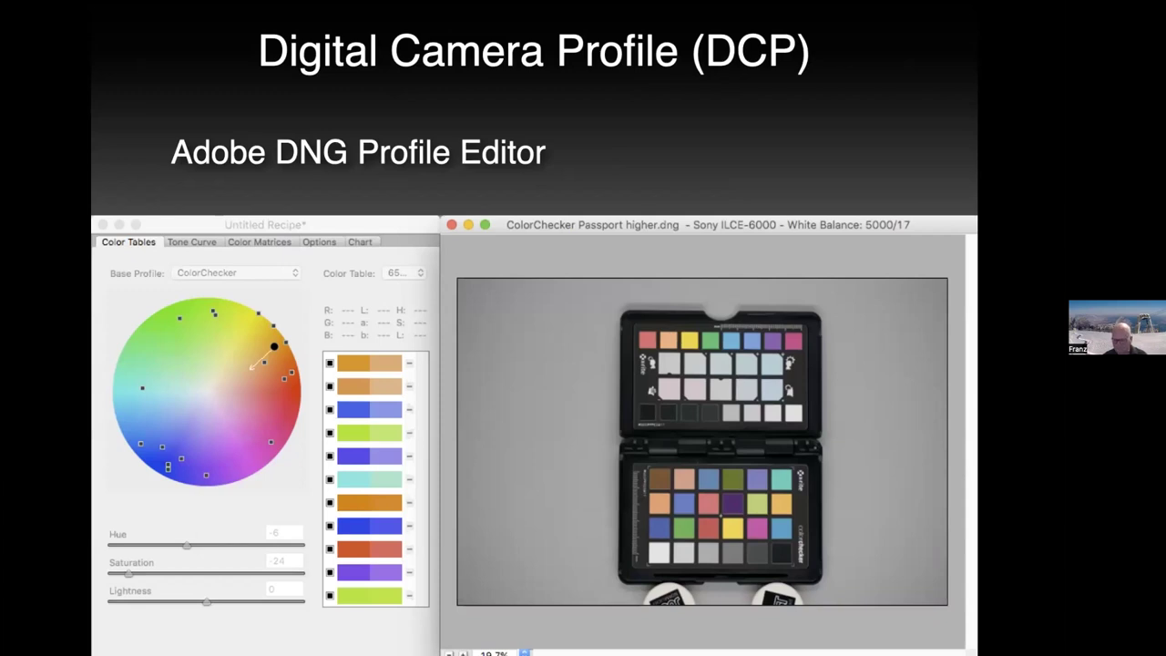
key("Right")
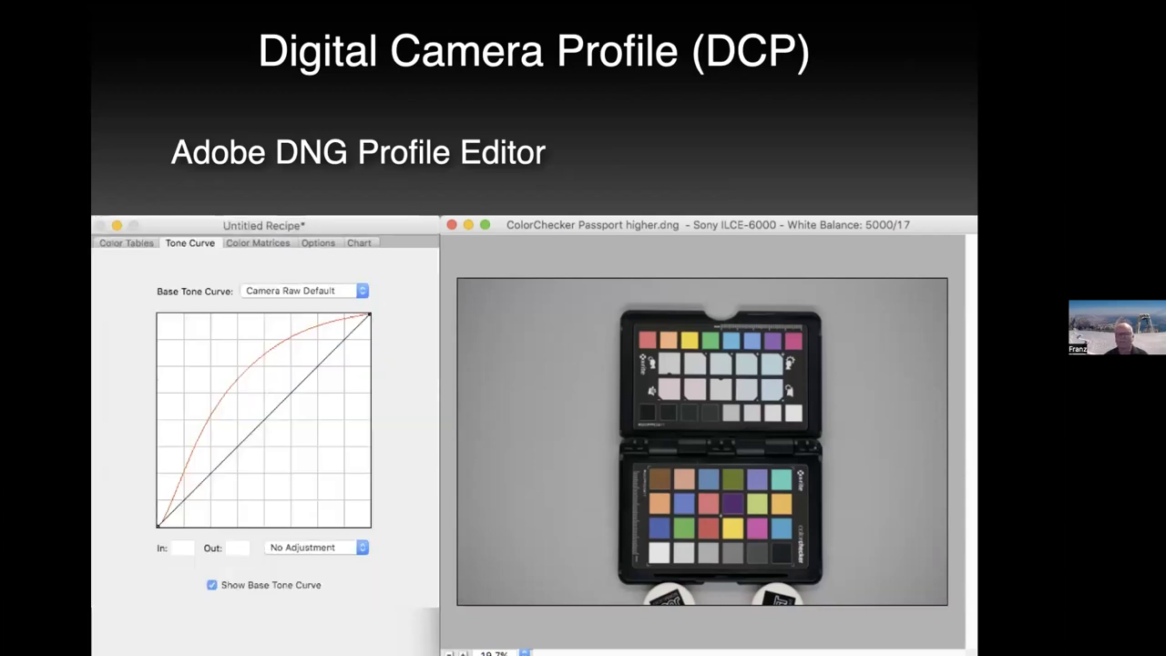
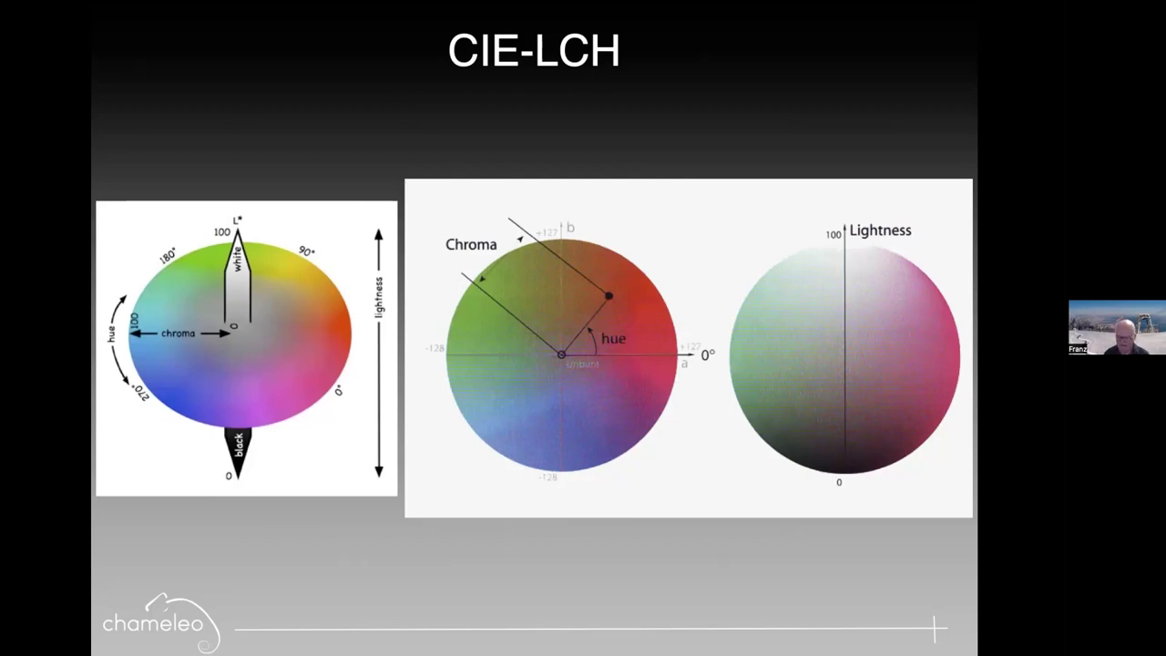
Advance to the CIE-LCH slide showing the 3-D colour solid of lightness, chroma and hue
key("Right")
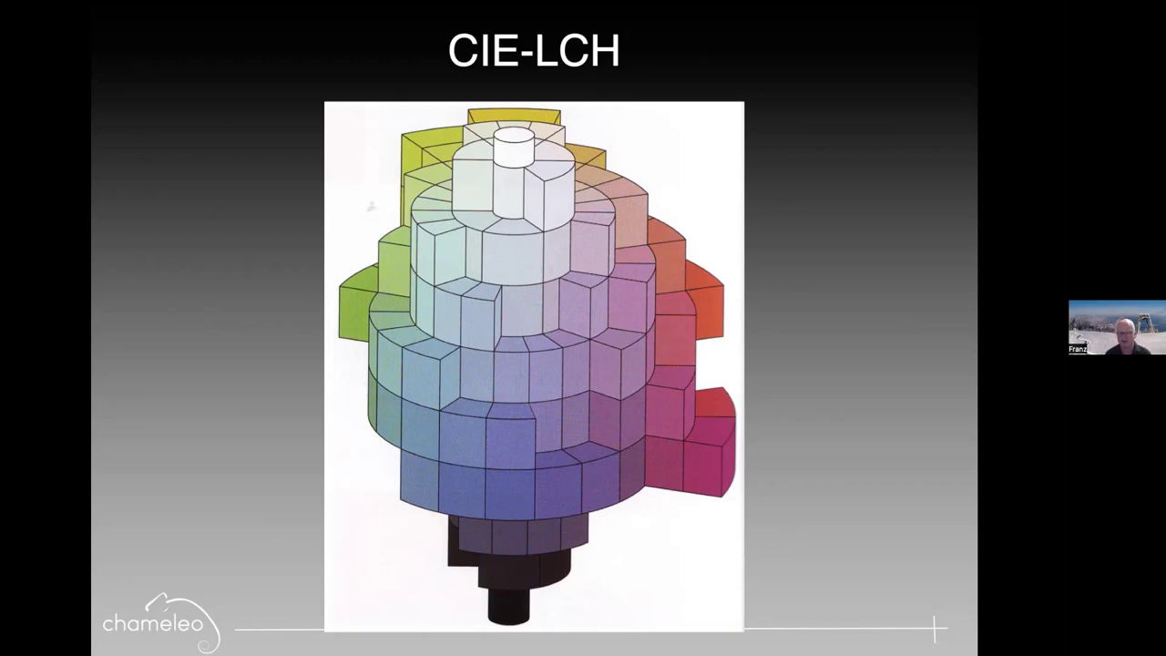
Advance from the CIE-LCH slides to the Quality control slide with the ΔE Lab diagram
key("Right")
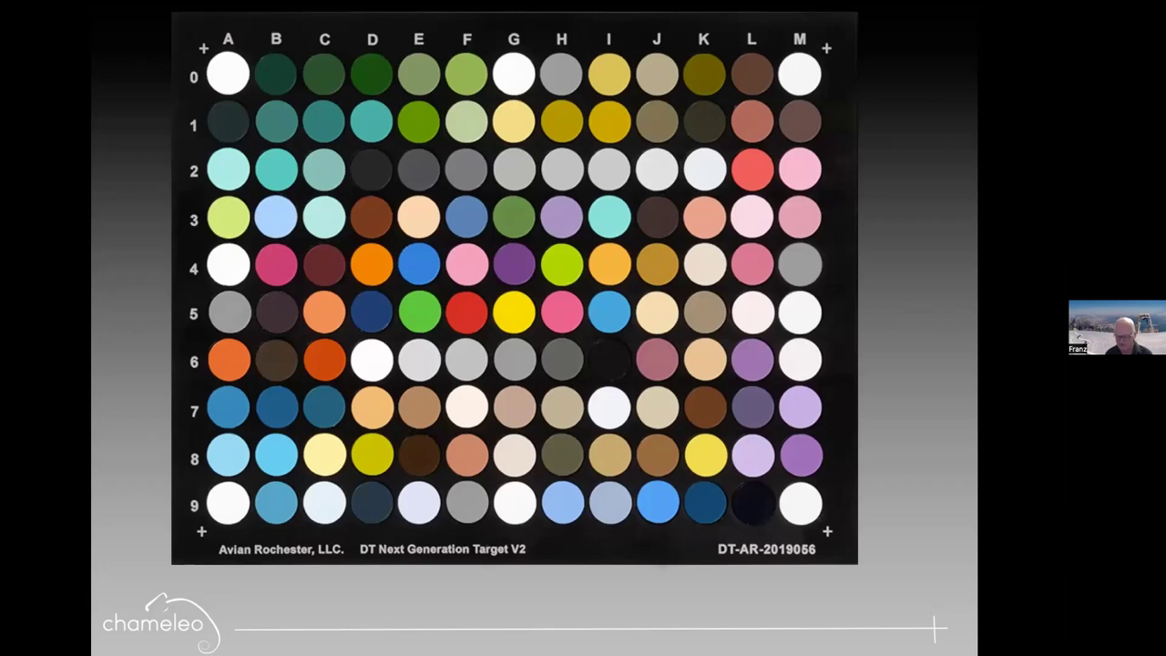
Advance past the colour target chart slide to the Tolerances slide
key("Right")
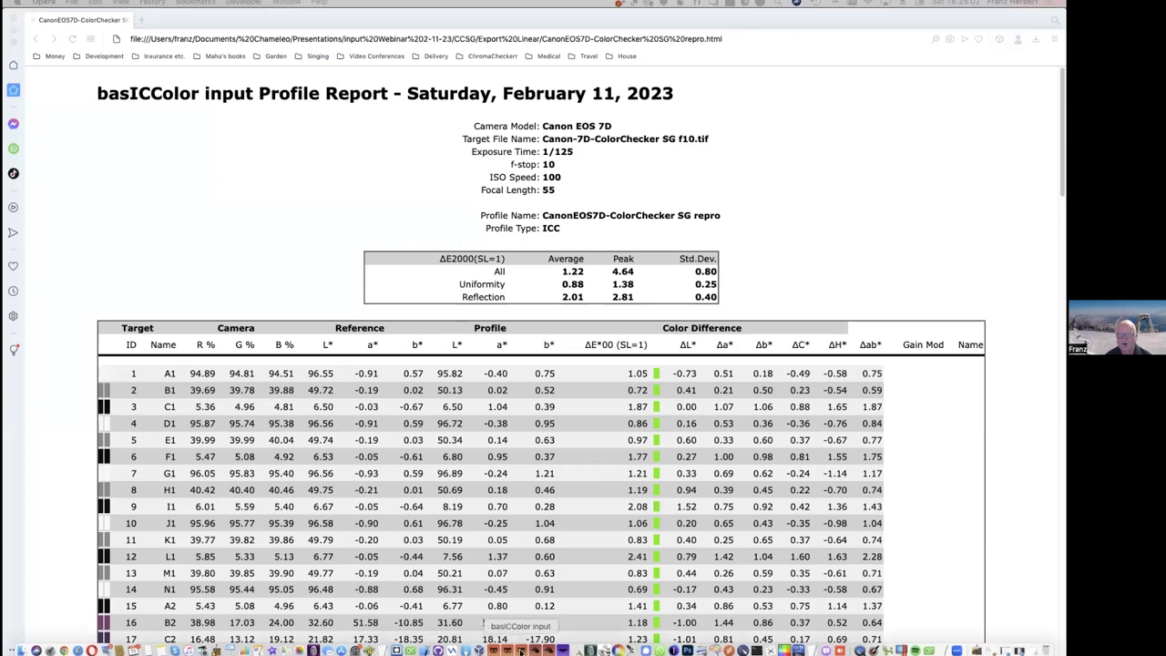
Bring basICColor input forward, hide all other applications, and move its window up and left
left_click(521, 648)
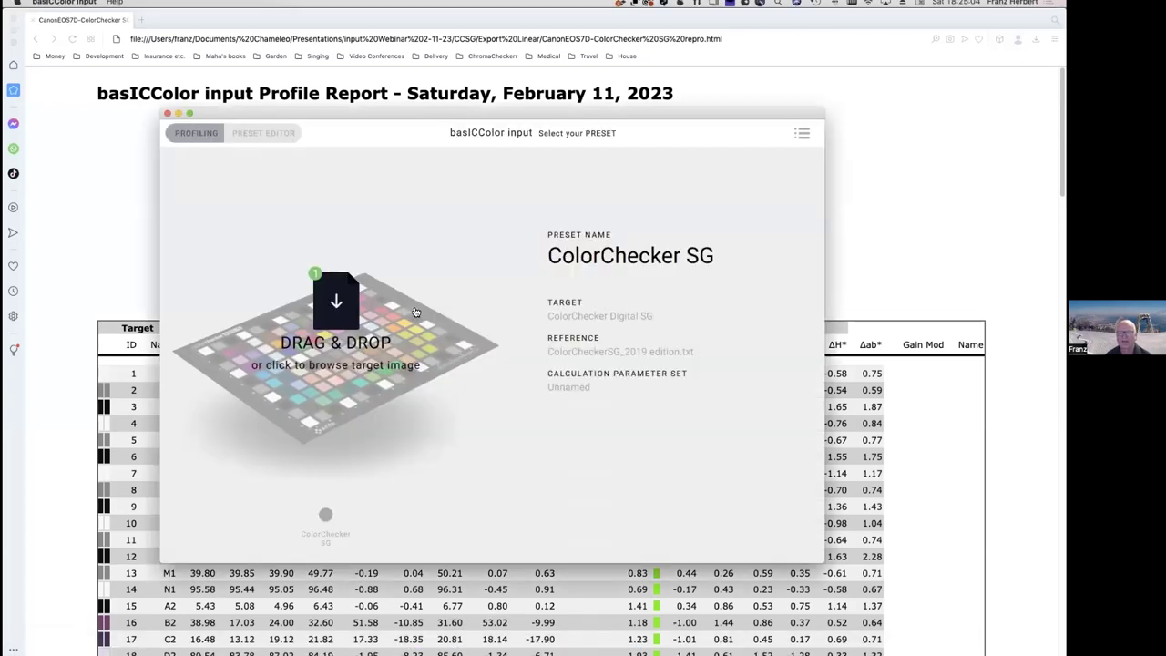
left_click(62, 3)
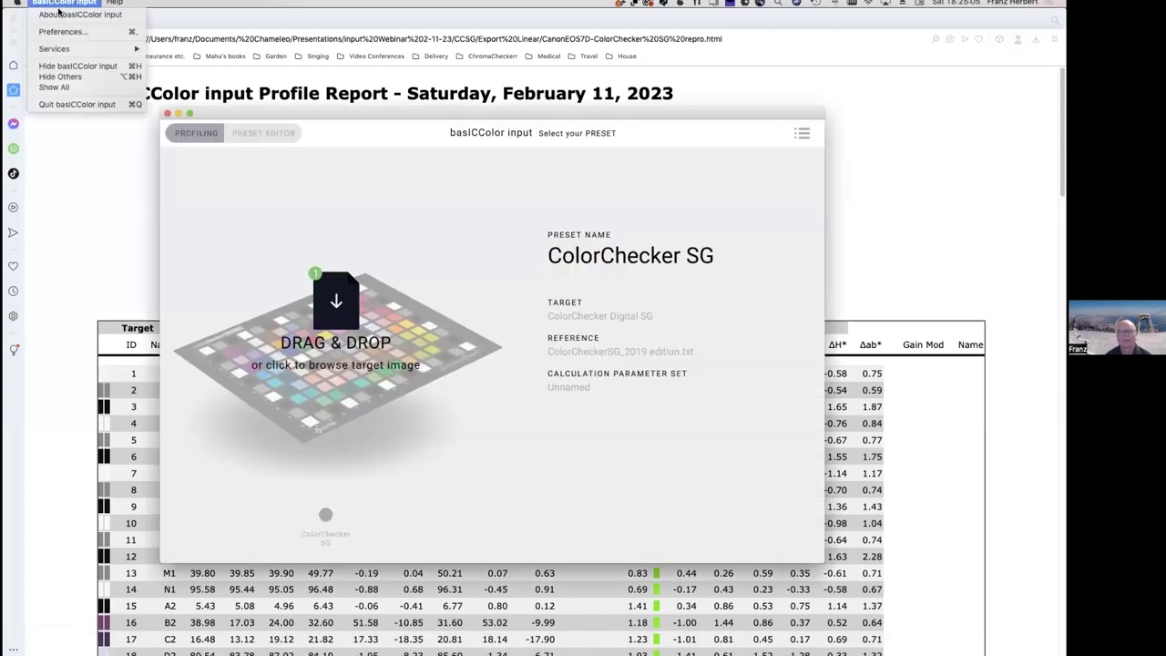
left_click(60, 76)
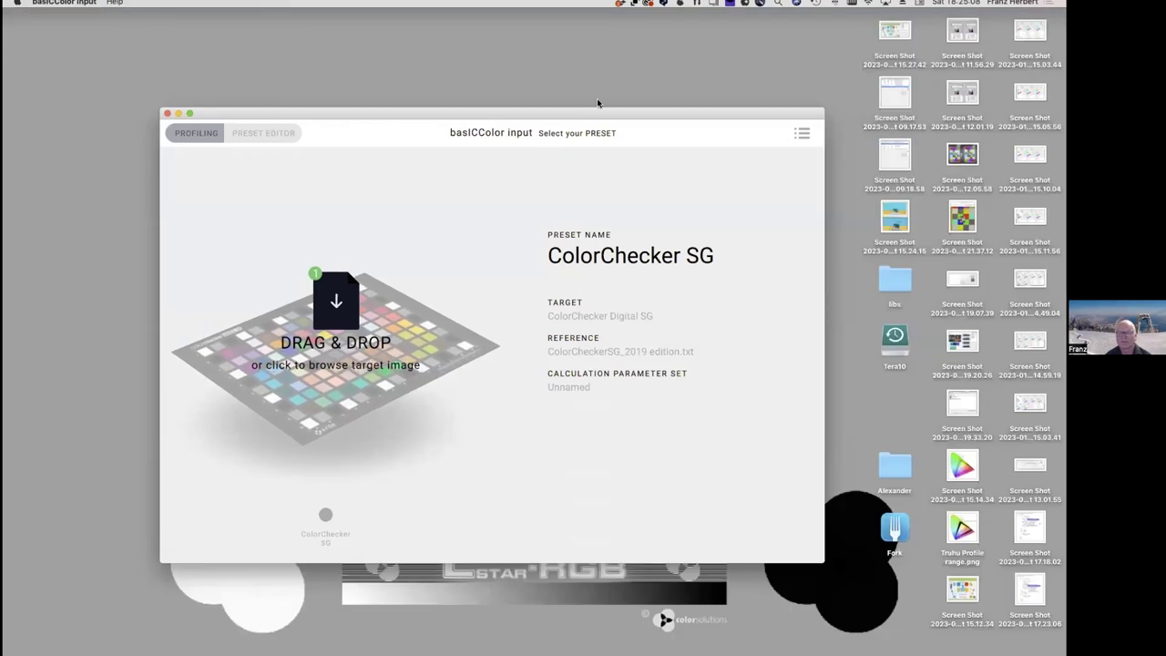
left_click_drag(574, 119, 529, 85)
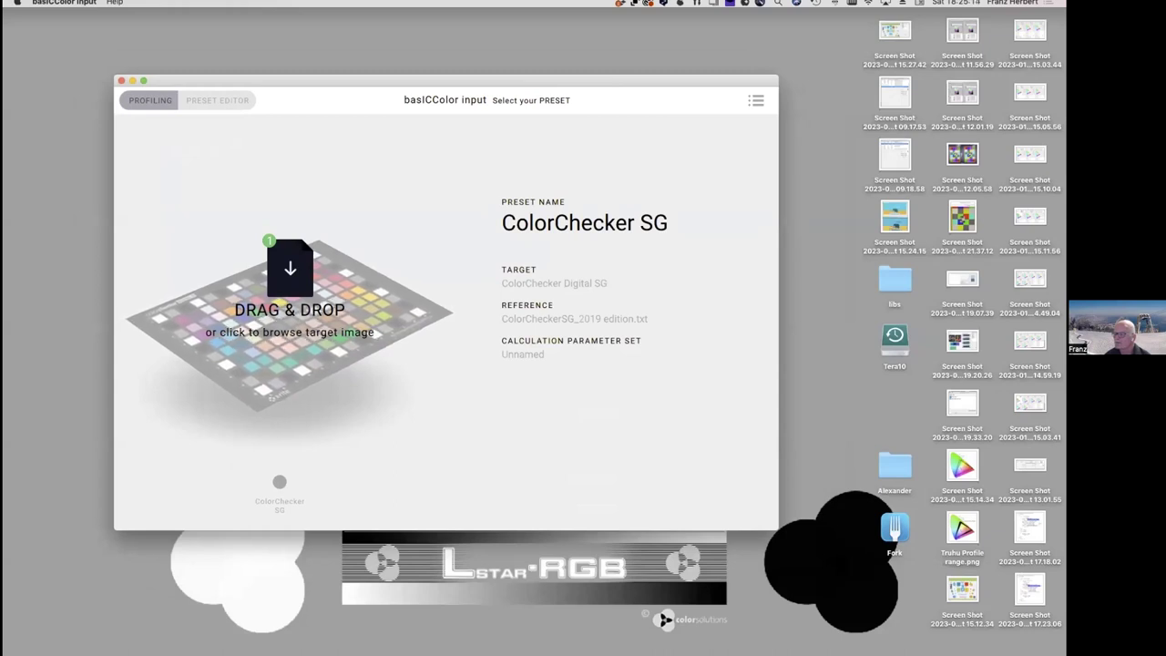
Reactivate basICColor input and open the preset editor listing the ColorChecker SG preset
key("super+Tab")
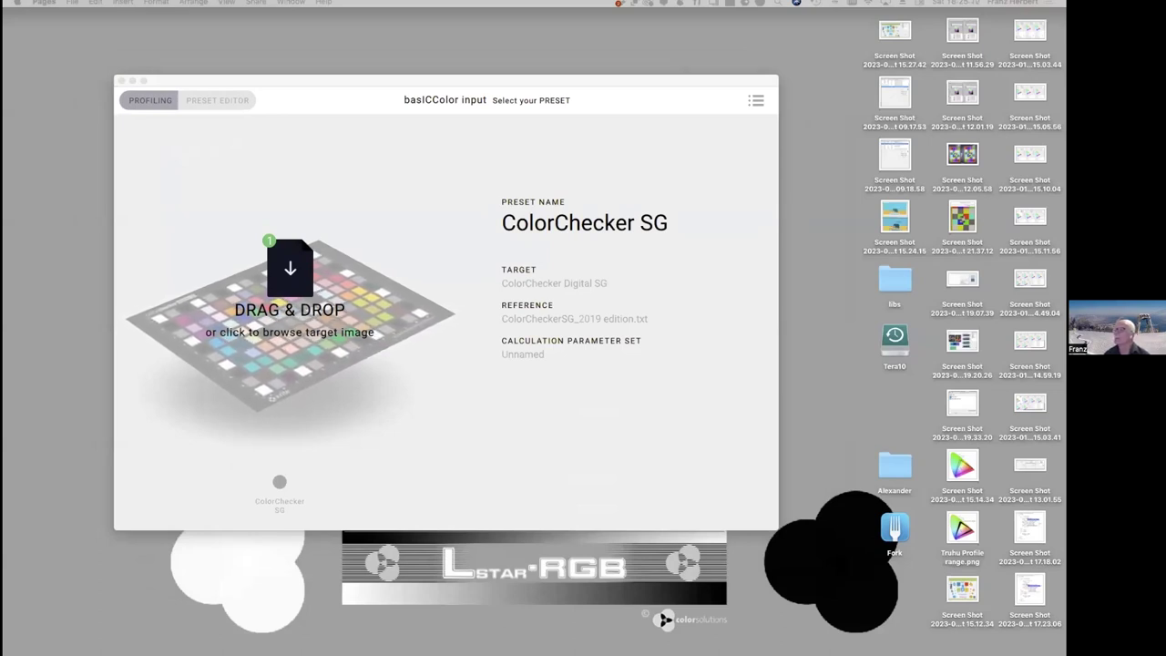
left_click(382, 168)
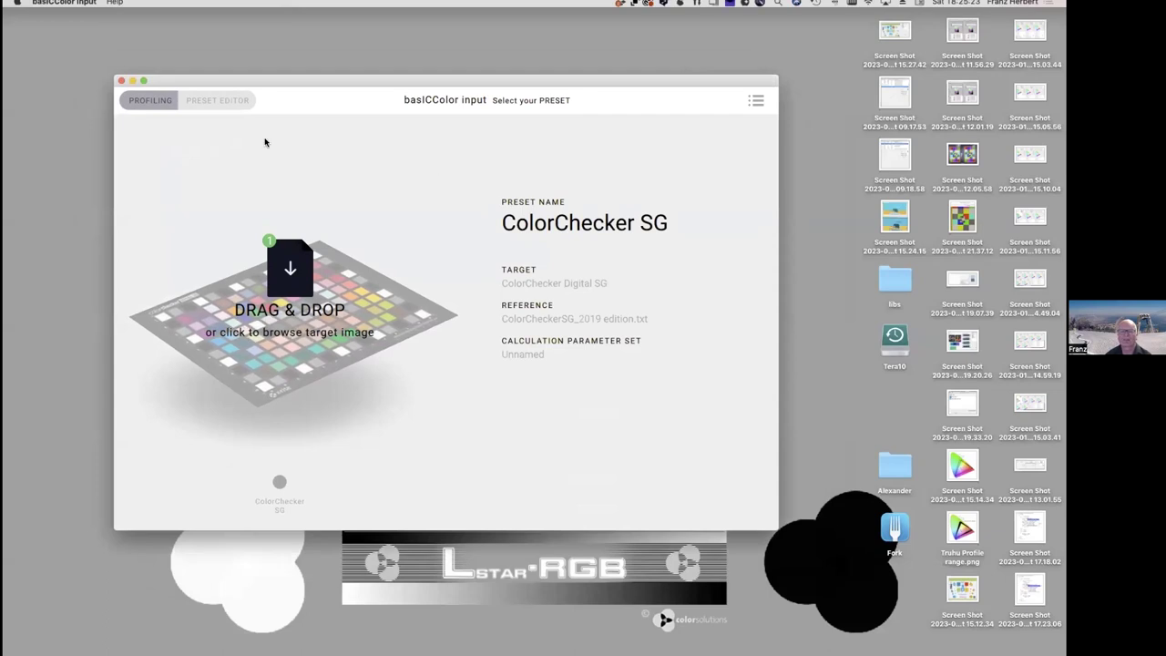
left_click(231, 102)
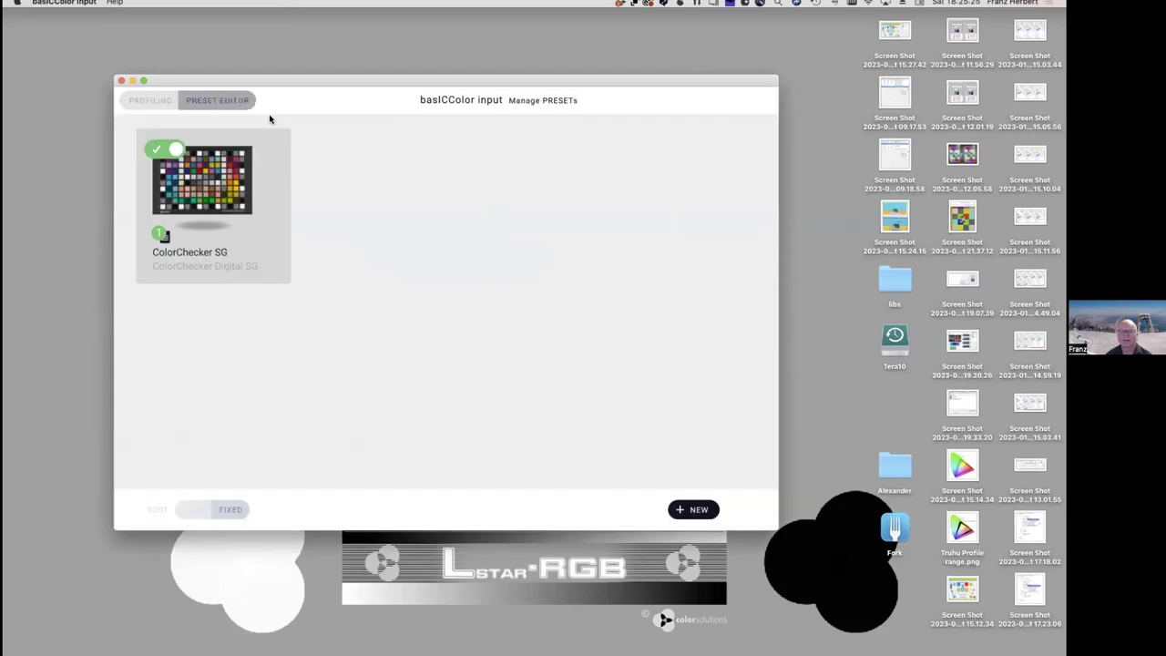
Start a new preset and select the ColorChecker Passport Photo target
left_click(699, 510)
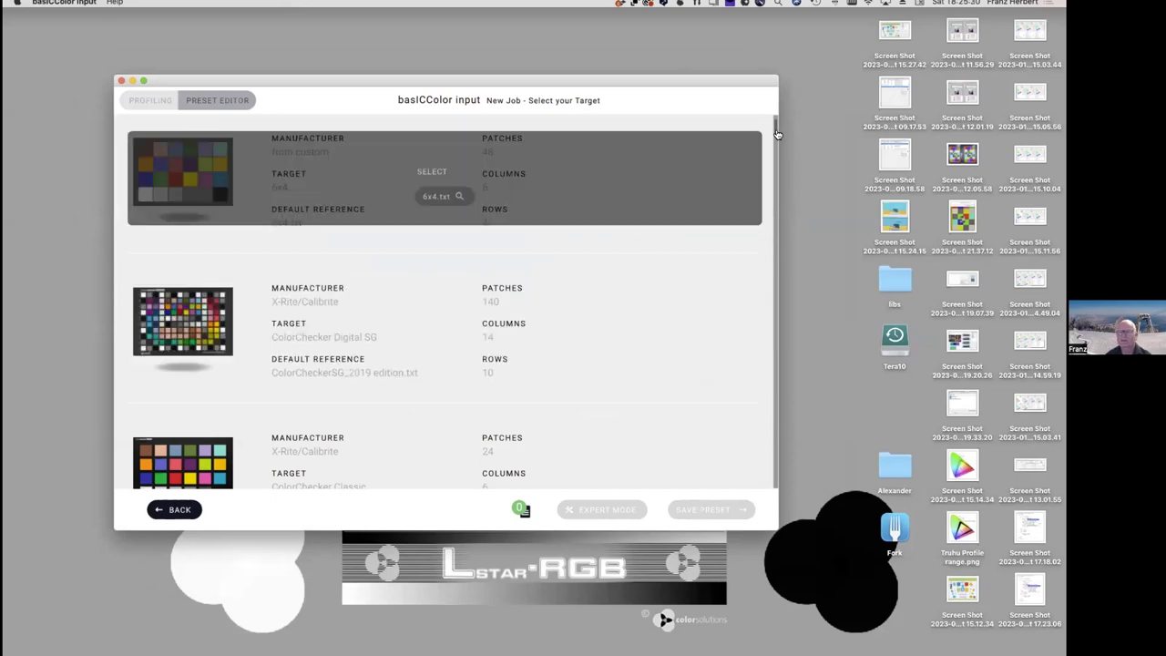
left_click_drag(776, 146, 773, 491)
scroll(774, 472, "up", 15)
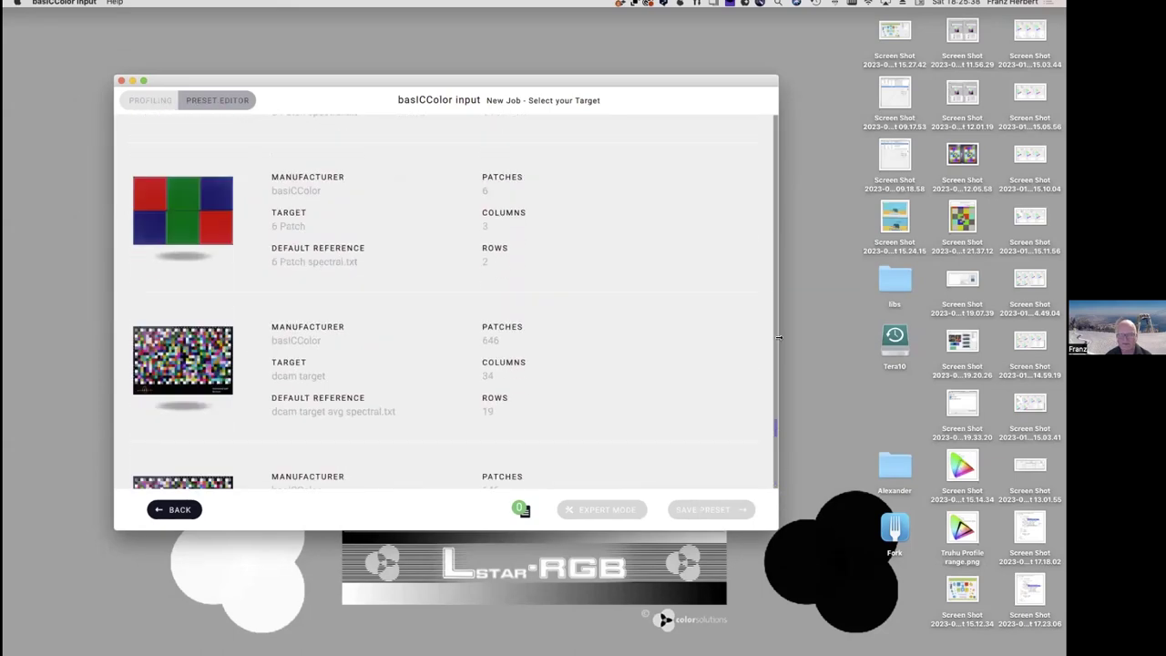
scroll(774, 123, "up", 3)
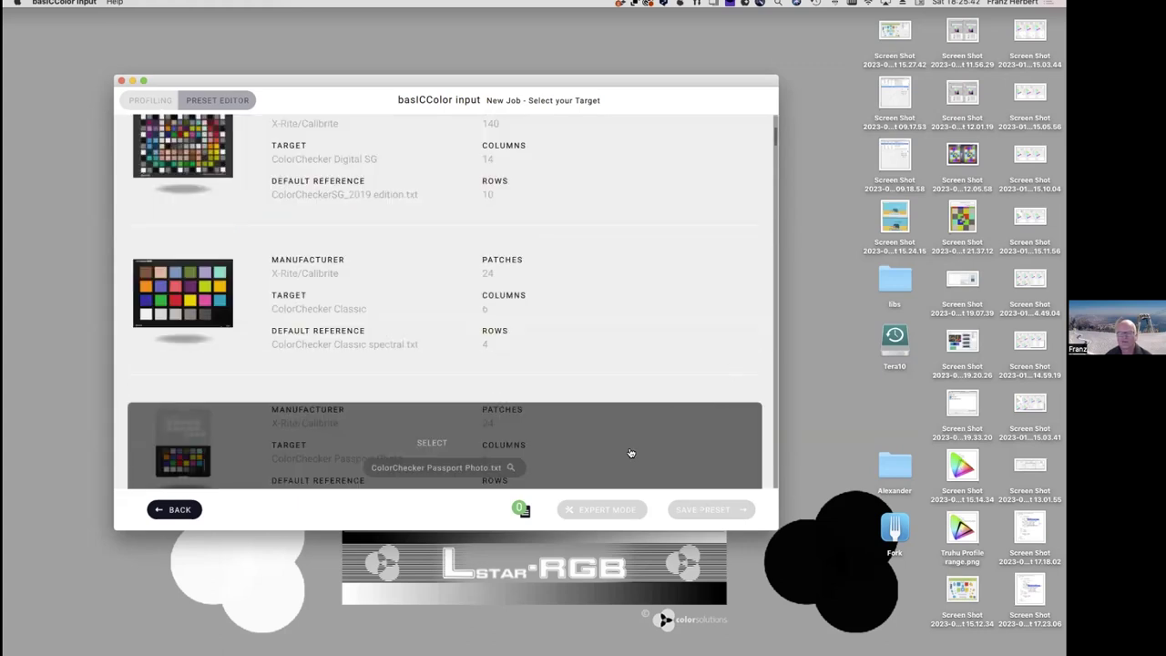
left_click(630, 452)
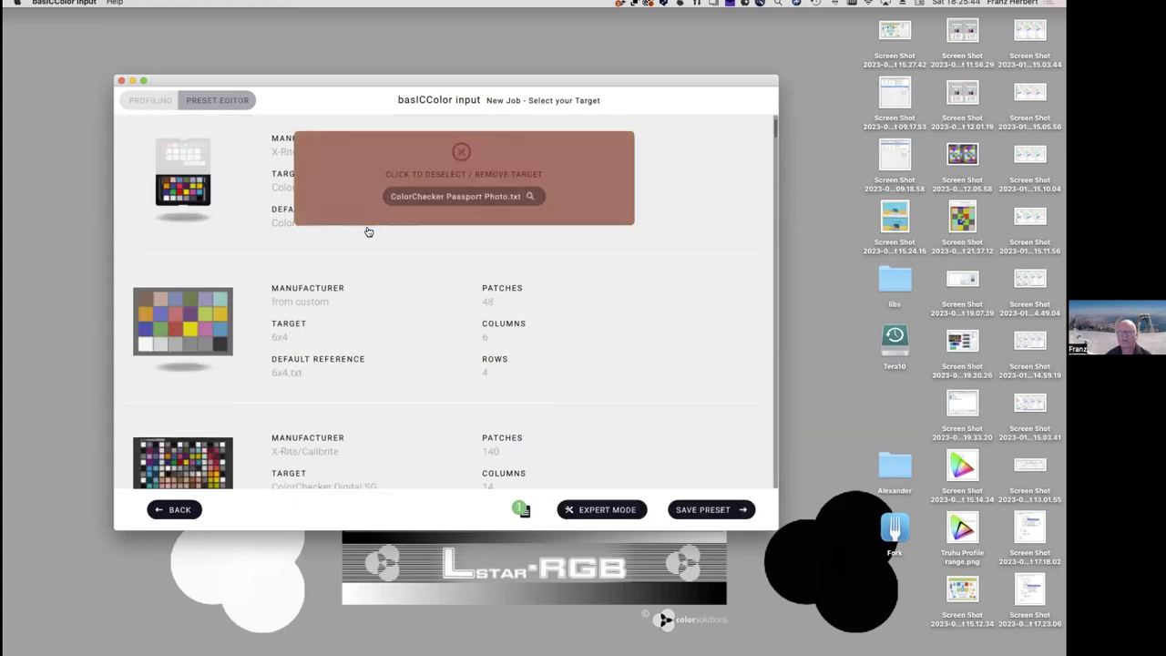
Save the preset, typing the name ColorChecker Passport Photo and correcting the typo
left_click(697, 511)
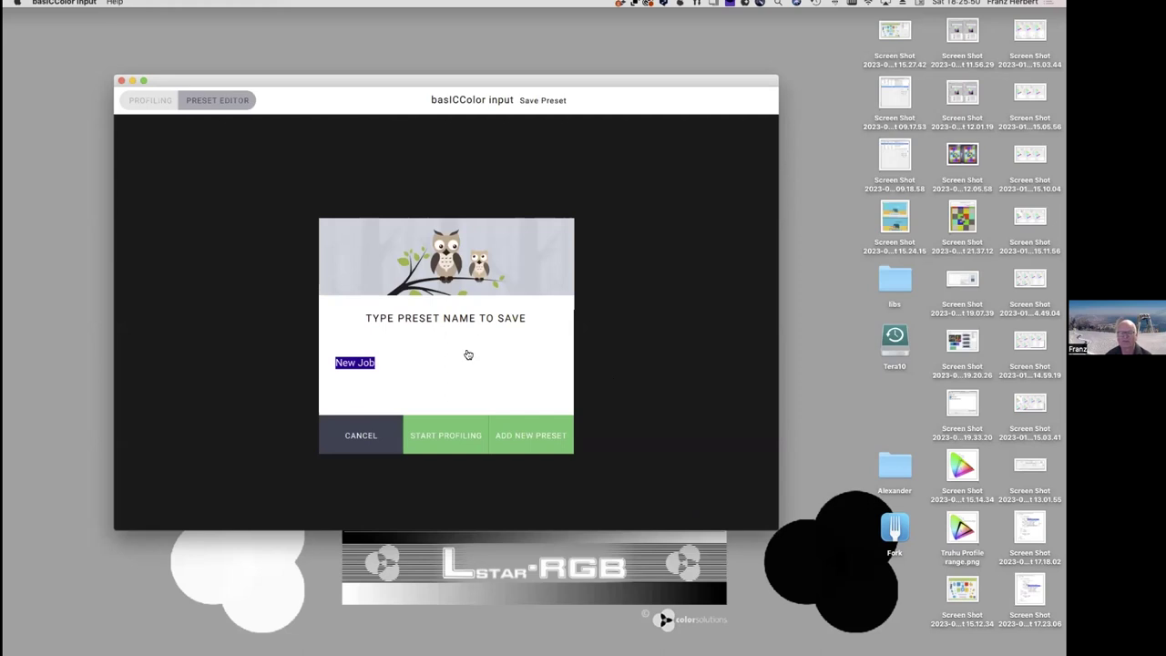
type("Color")
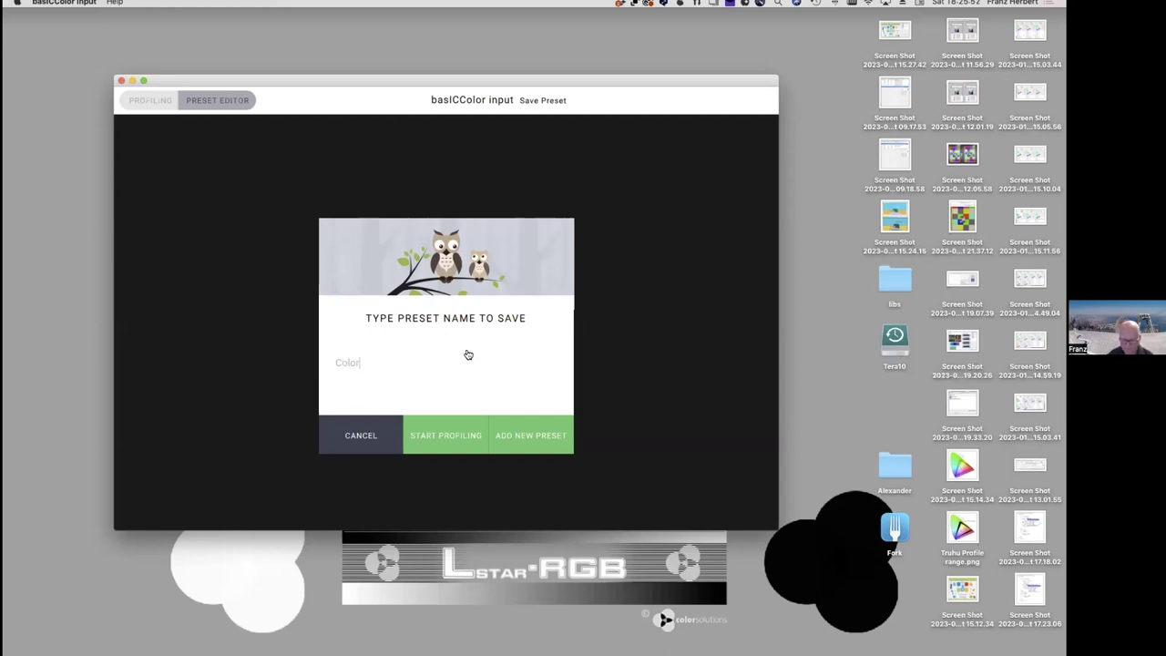
type("Checker Passport POhot")
key("BackSpace")
key("BackSpace")
key("BackSpace")
key("BackSpace")
Finish naming the preset ColorChecker Passport Photo, add it, and load the Canon 7D chart image
type("hoto")
left_click(447, 437)
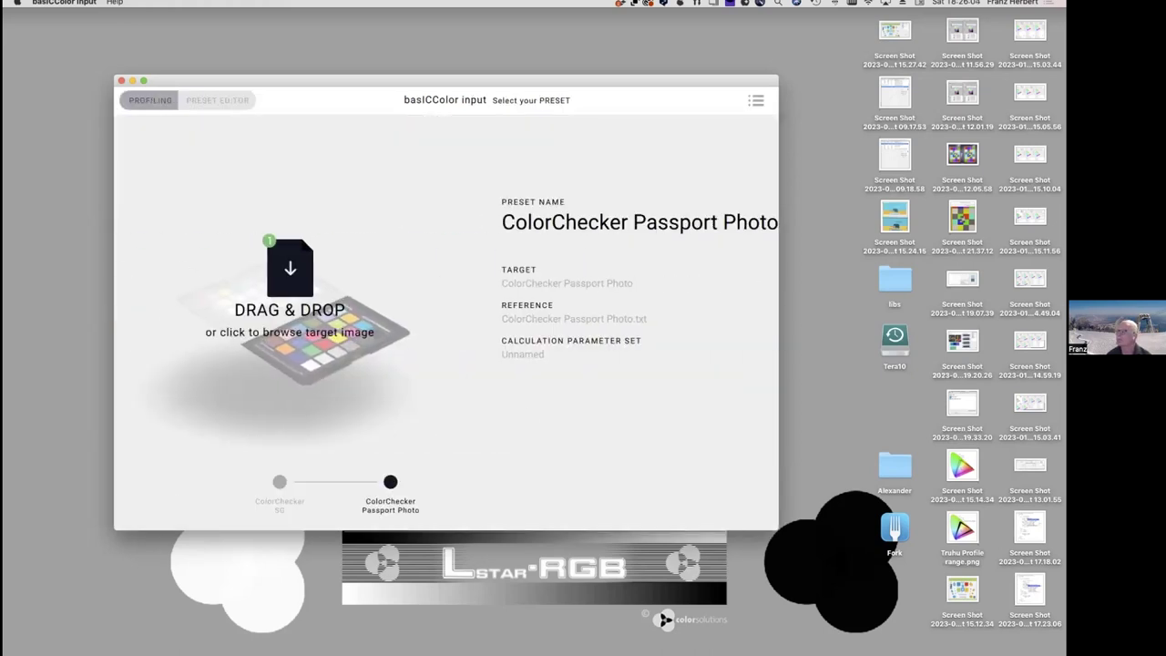
left_click_drag(699, 305, 290, 273)
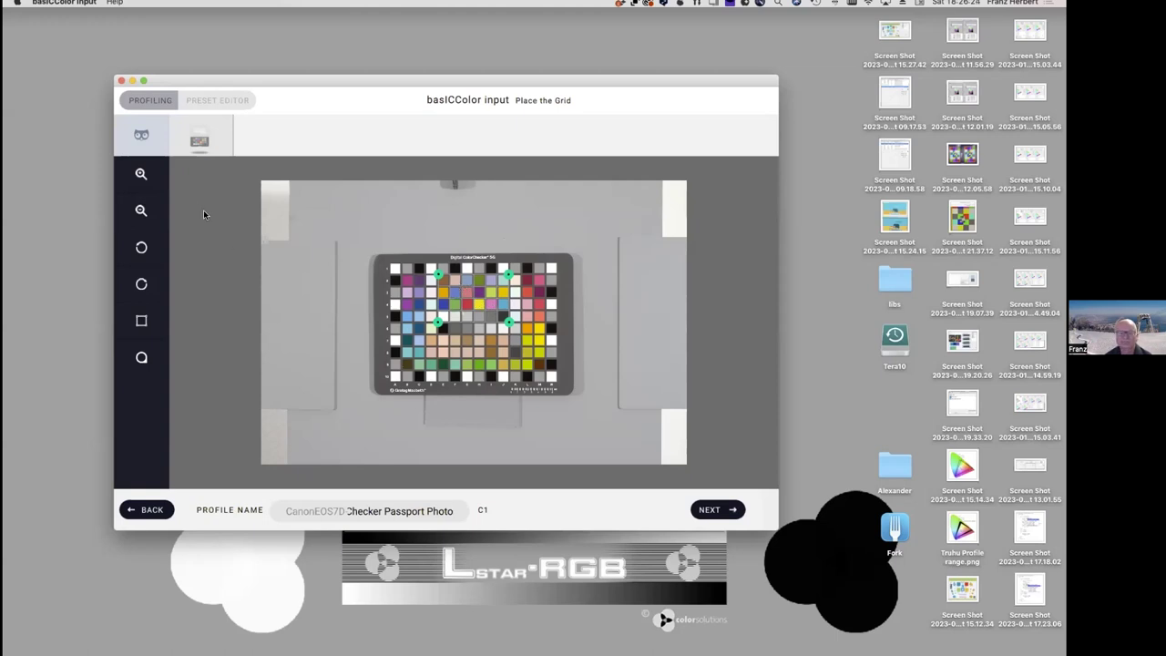
Zoom in twice on the chart and nudge the top-left grid corner onto the patches
left_click(141, 174)
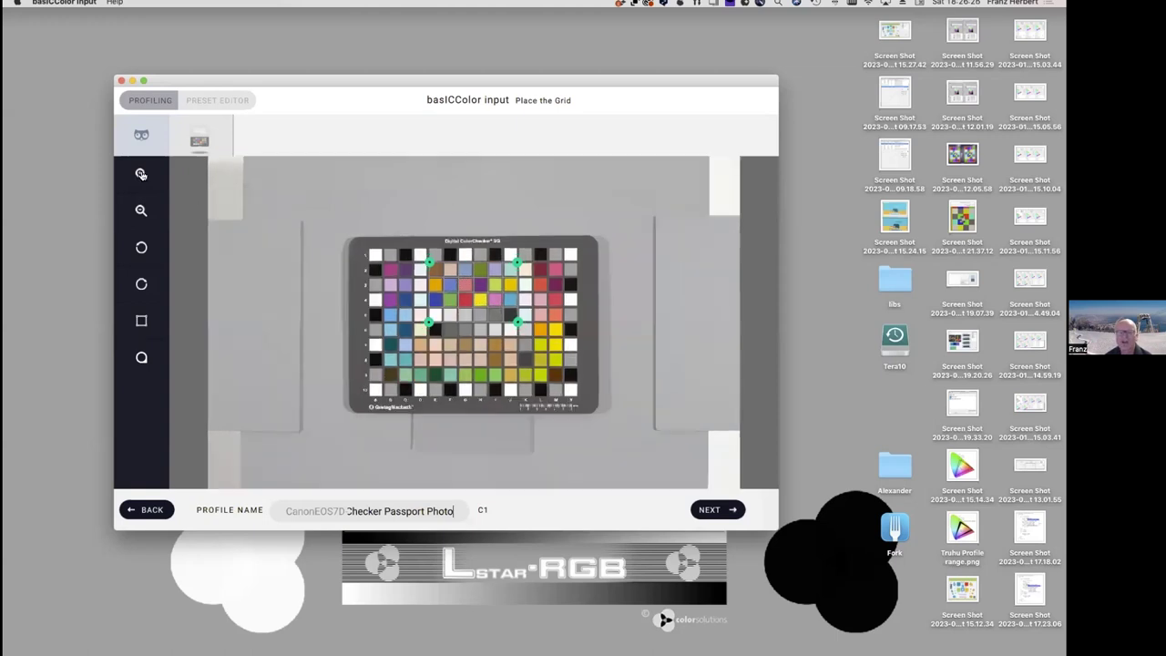
left_click(141, 174)
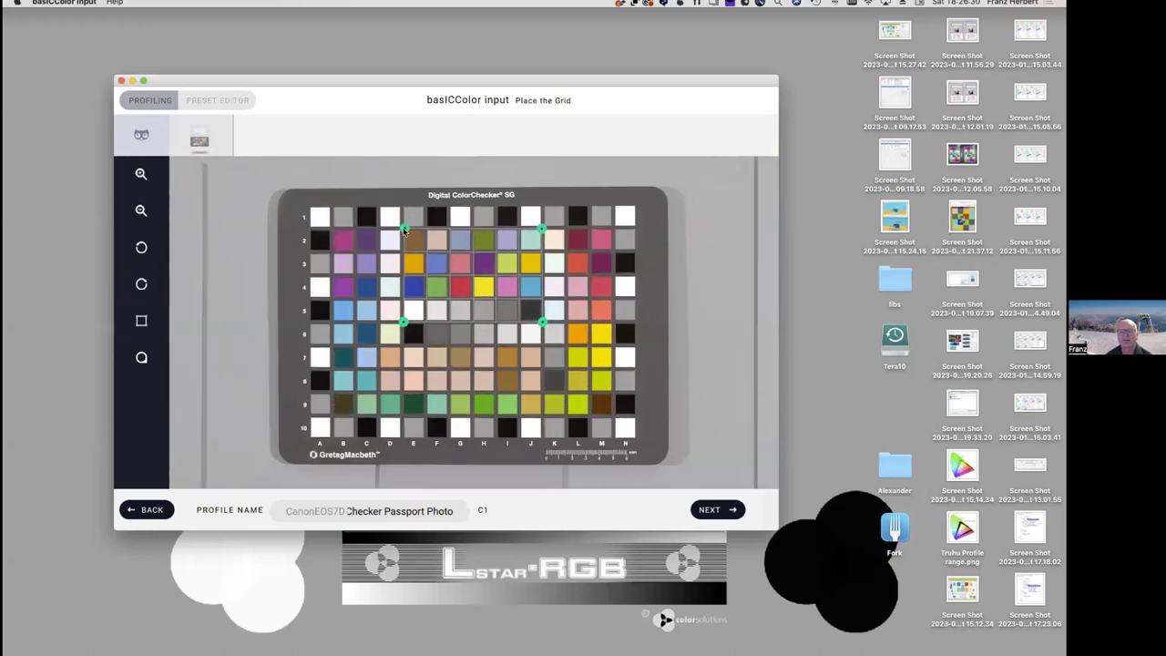
left_click_drag(404, 229, 402, 229)
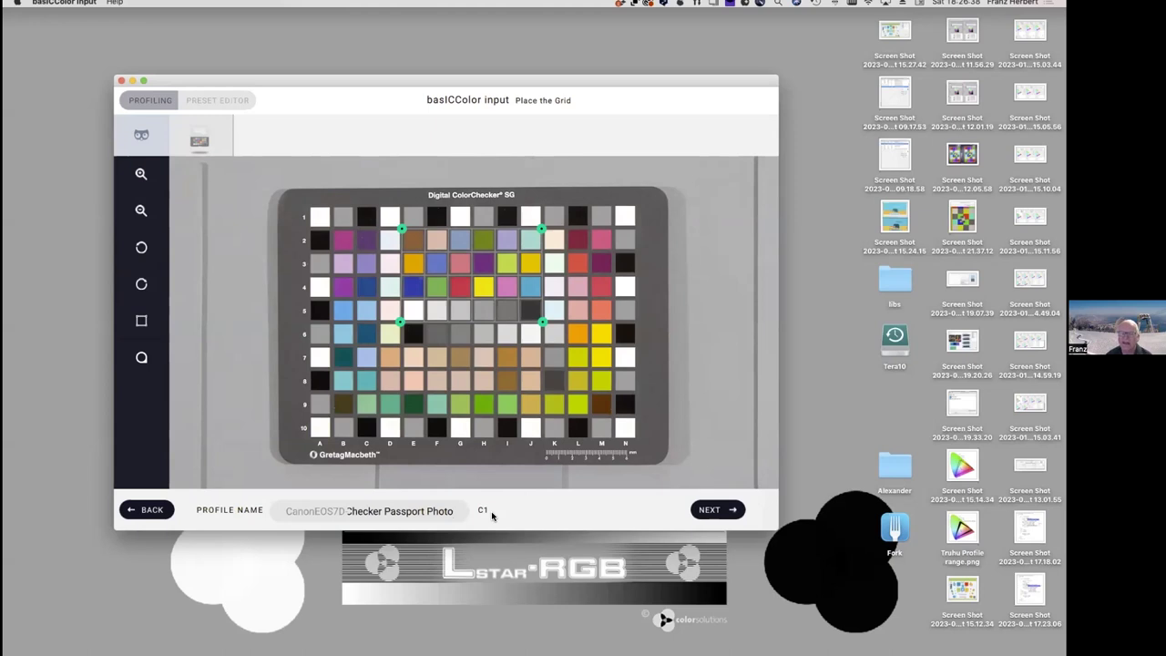
Continue to profile settings, leave the profile type unchanged, and build the camera profile
left_click(709, 511)
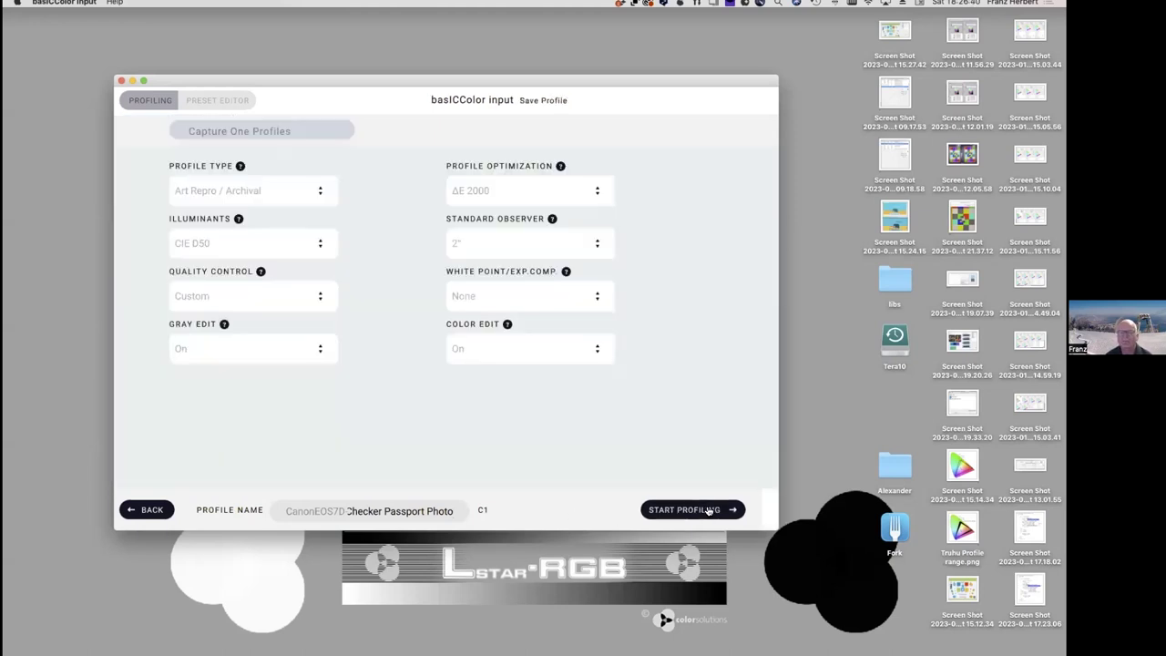
left_click(254, 193)
left_click(254, 193)
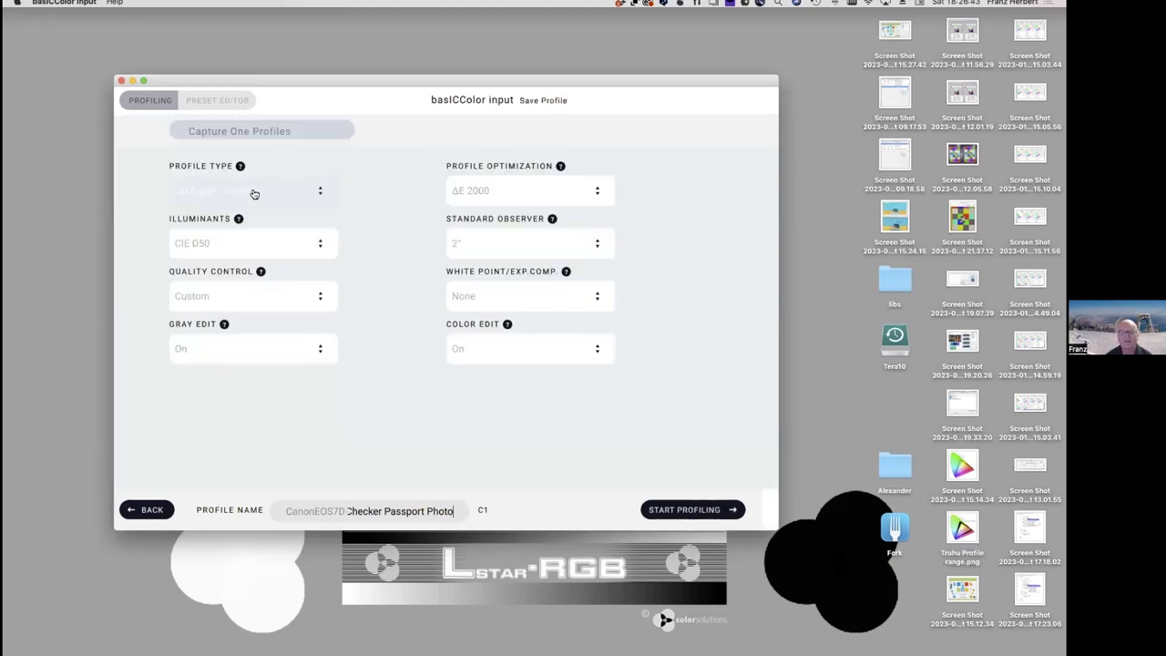
left_click(677, 510)
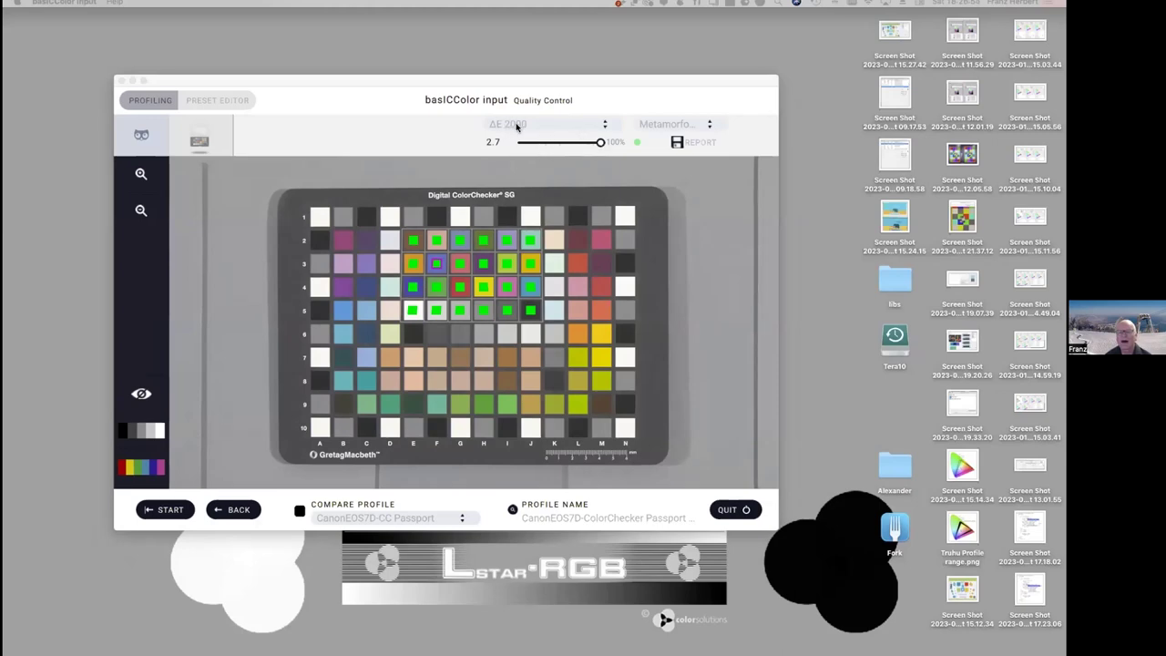
Lower the quality control ΔE threshold from 2.7 to 1.1
left_click(599, 144)
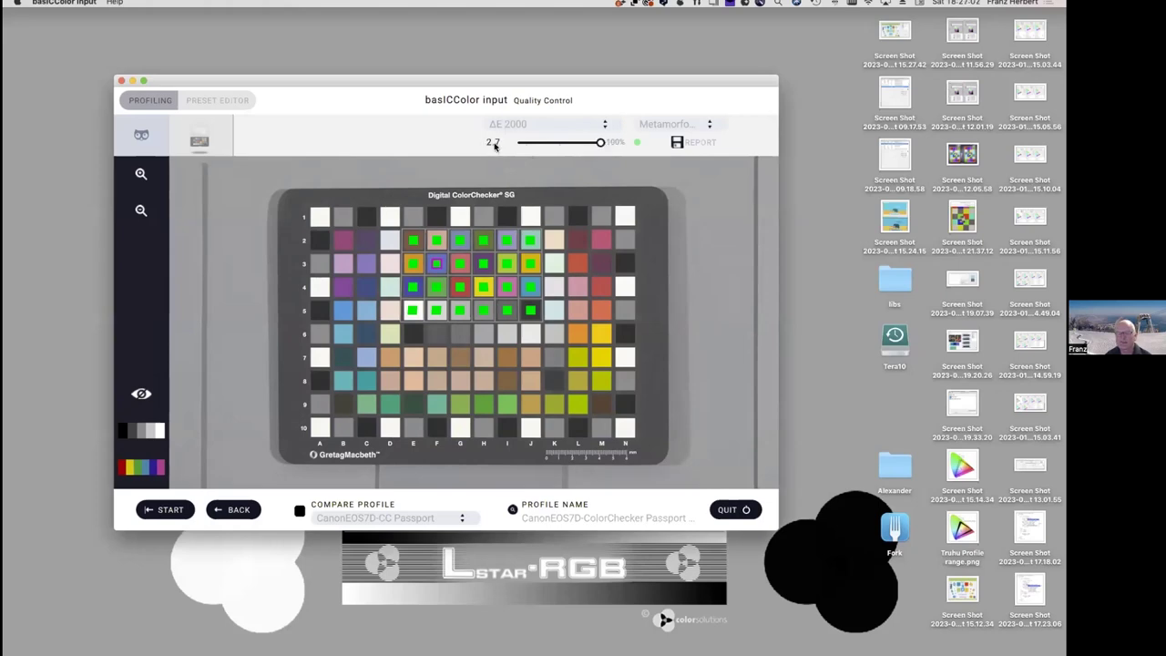
mouse_move(443, 279)
left_click_drag(601, 143, 559, 153)
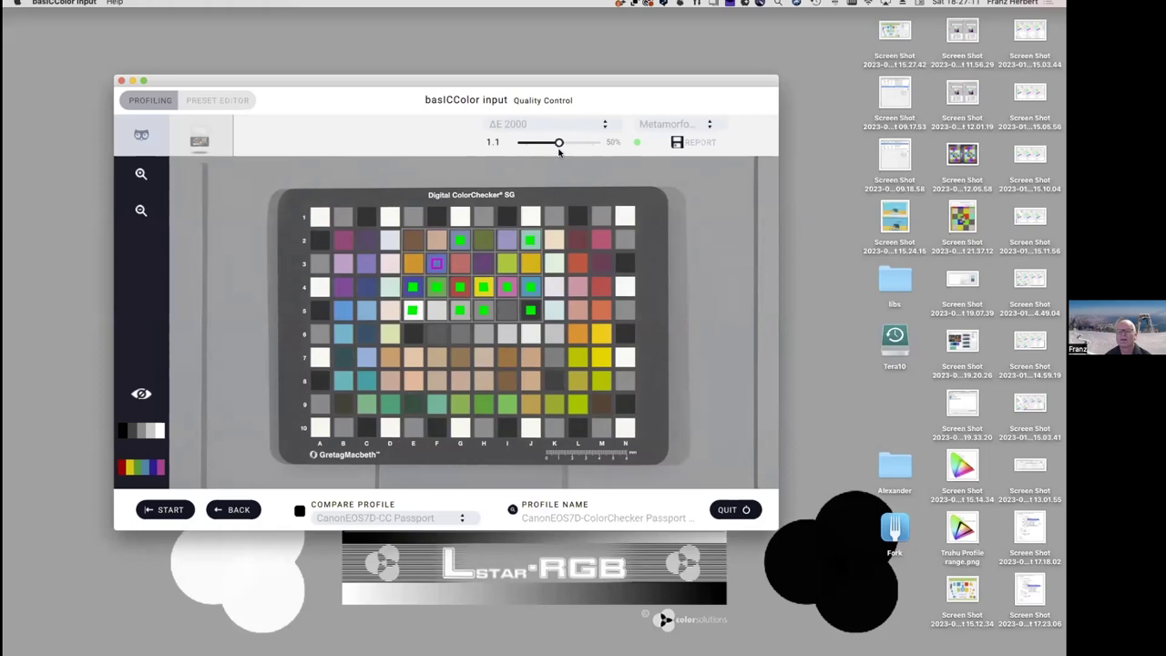
Switch the profiling preset to ColorChecker SG and bring Capture One 20 to the front
left_click(170, 511)
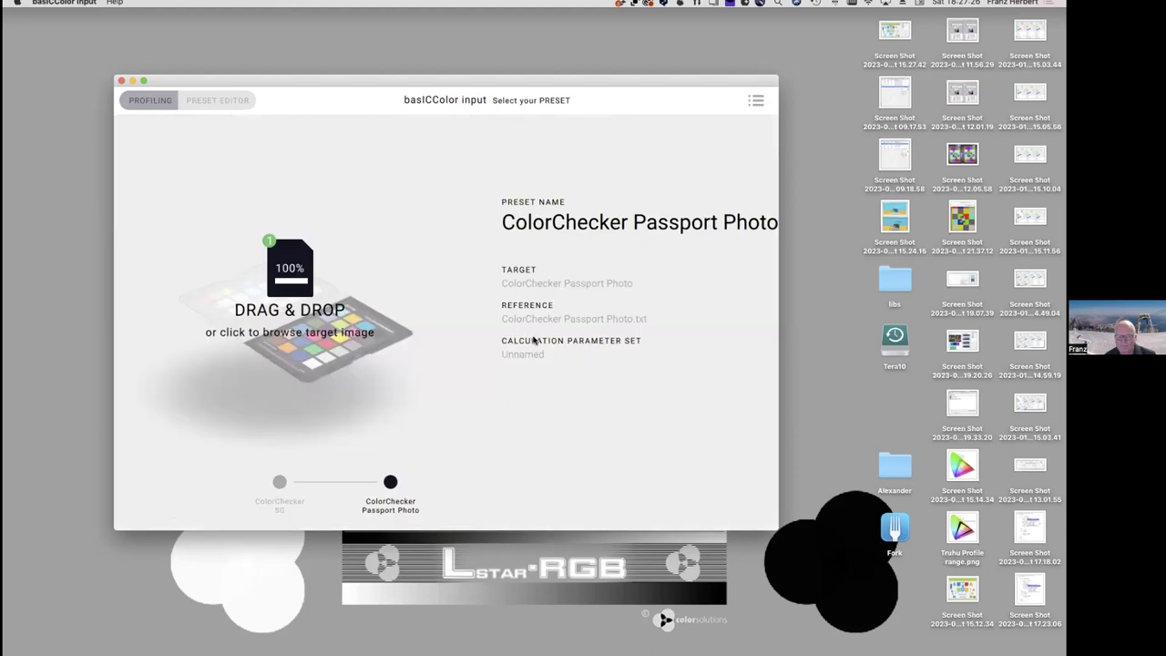
left_click(279, 489)
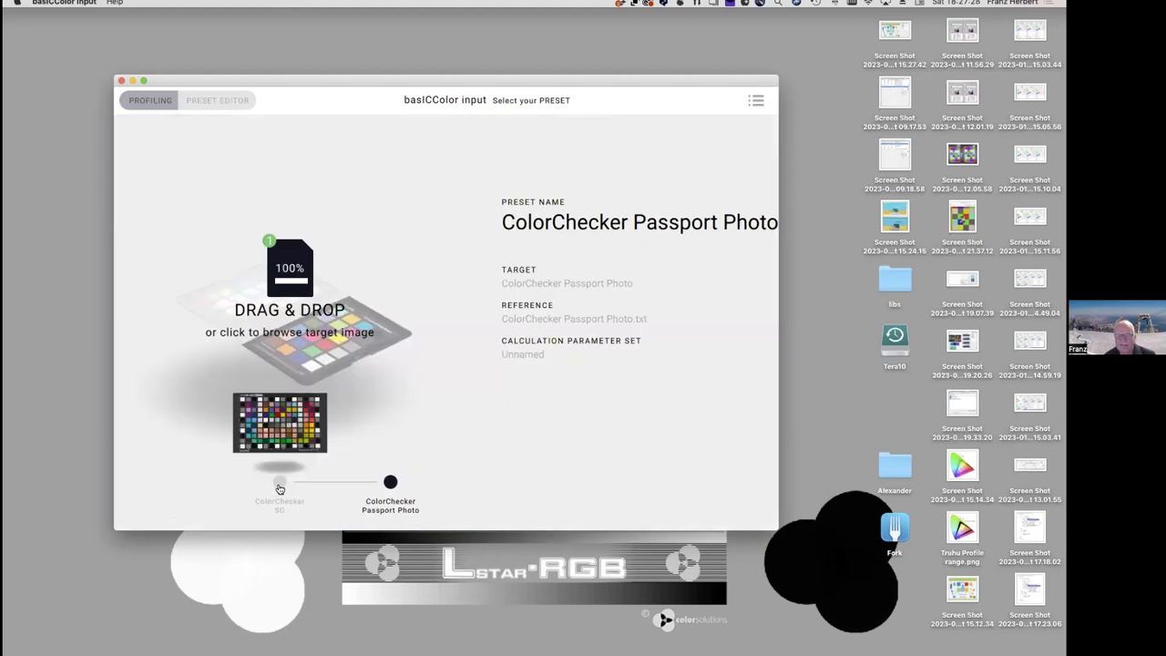
mouse_move(553, 653)
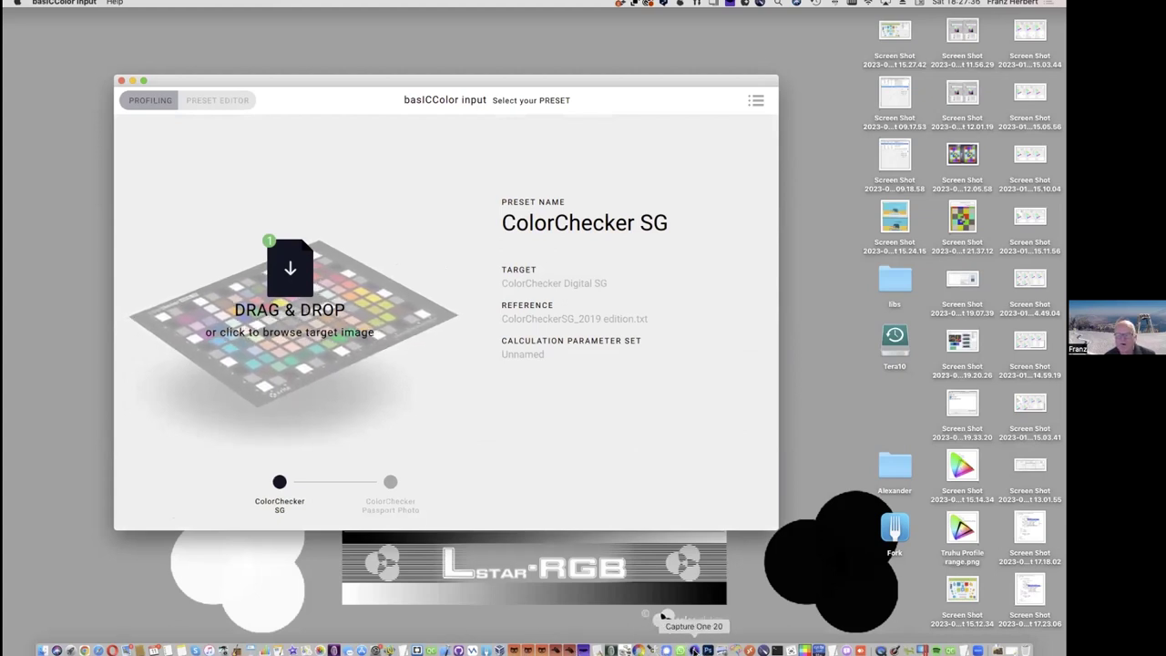
left_click(694, 651)
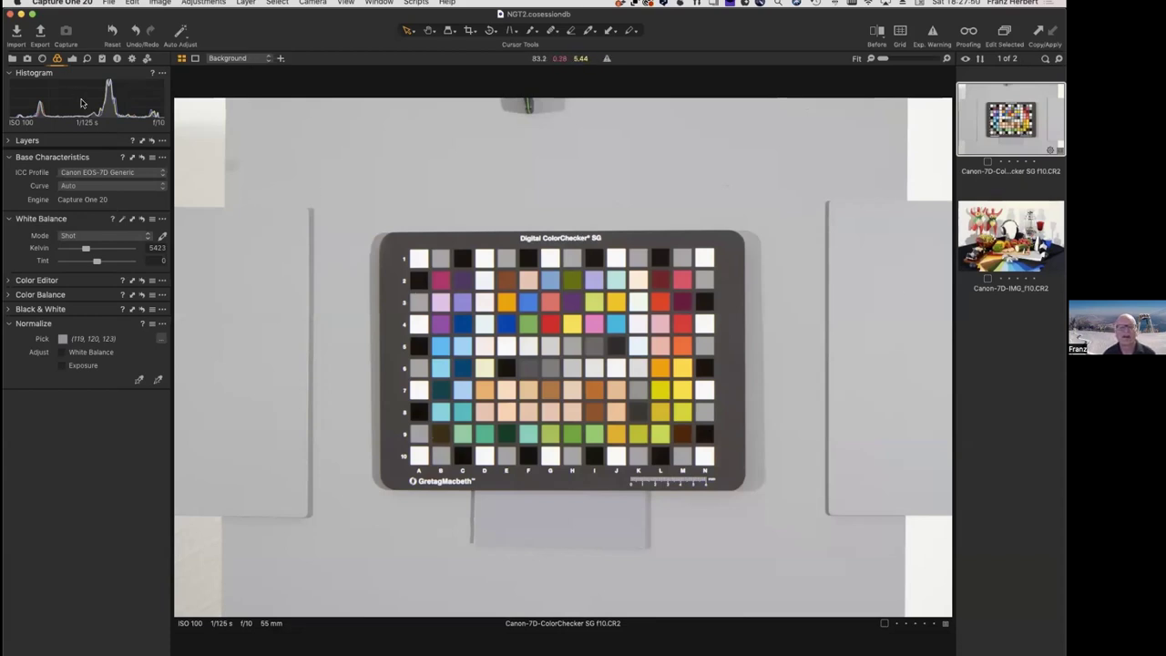
Keep the Canon EOS-7D Generic ICC profile and set the curve to Linear Response
left_click(123, 173)
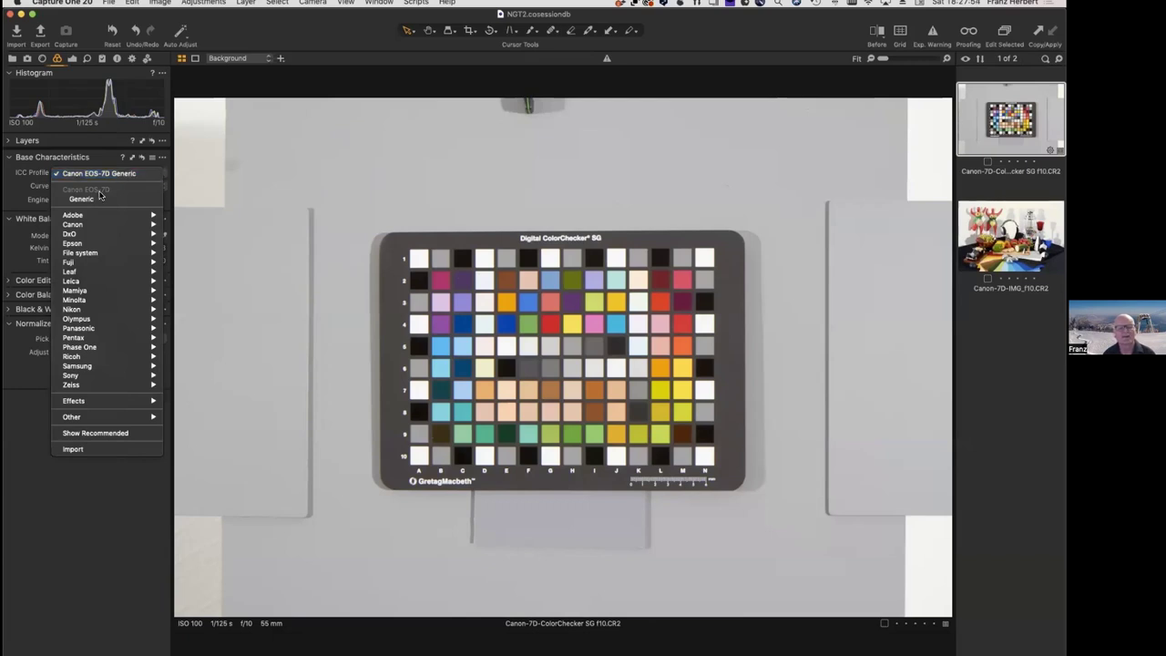
left_click(145, 173)
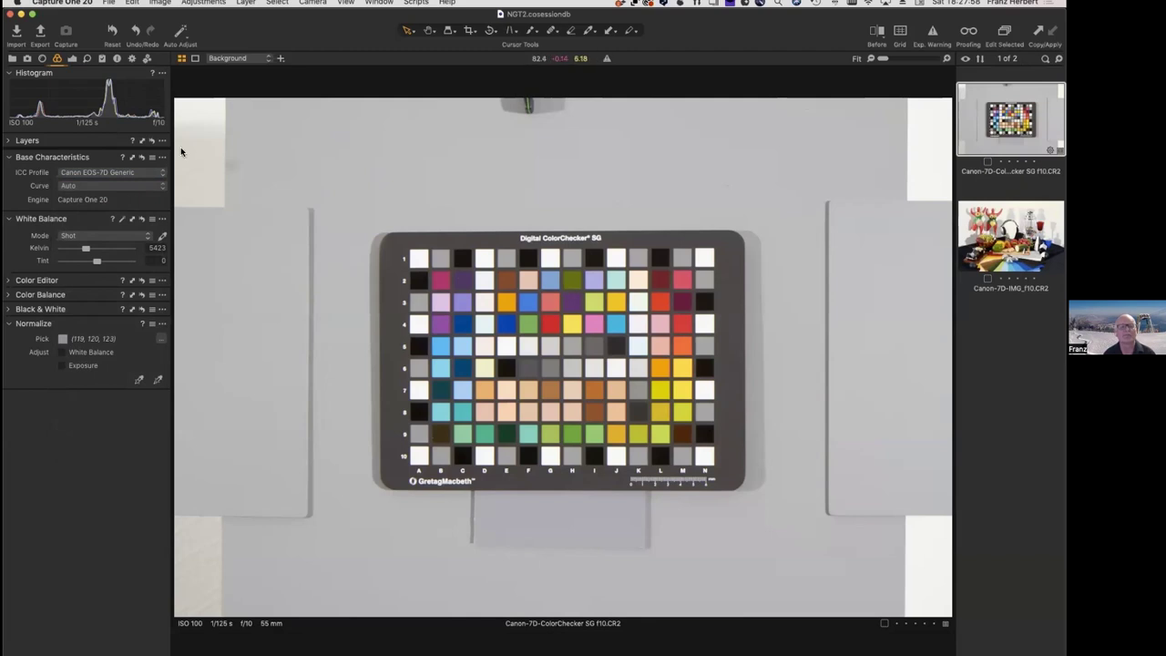
left_click(158, 188)
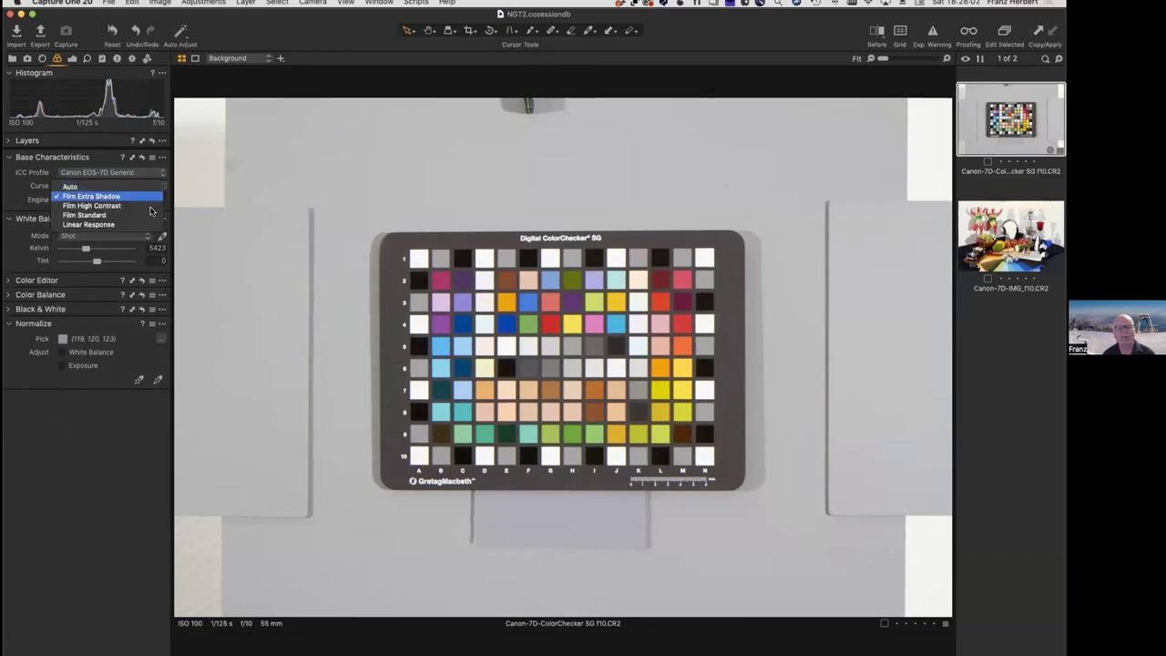
left_click(146, 224)
left_click(146, 224)
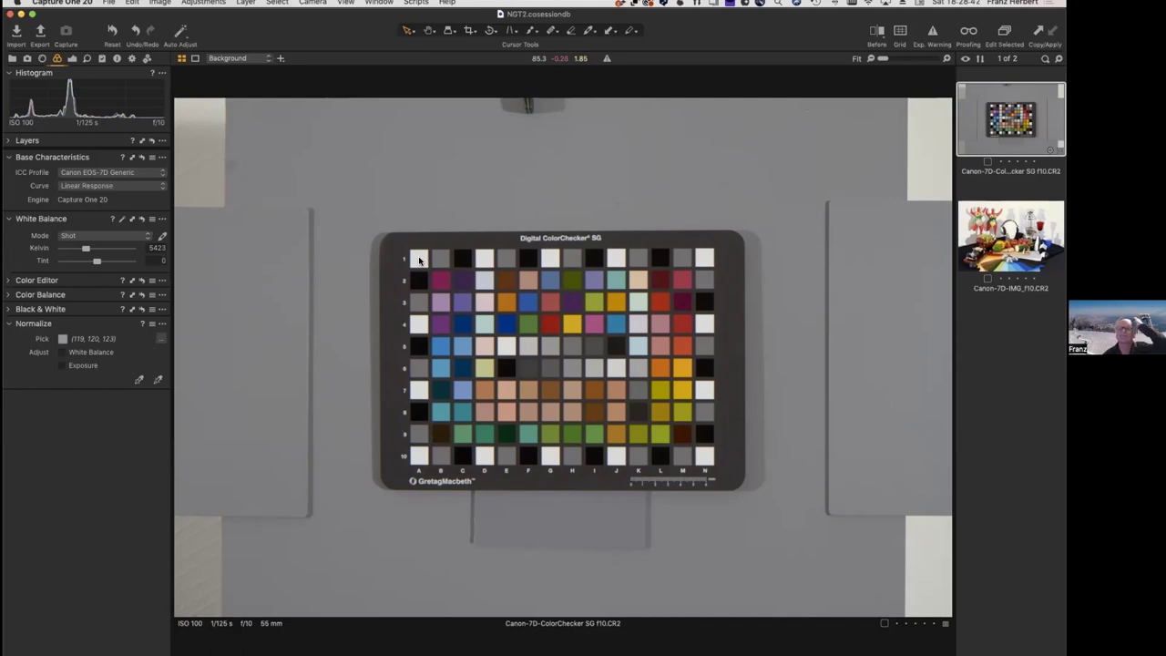
Browse the menus for the Lab readout setting, then close them and return to the chart
left_click(245, 3)
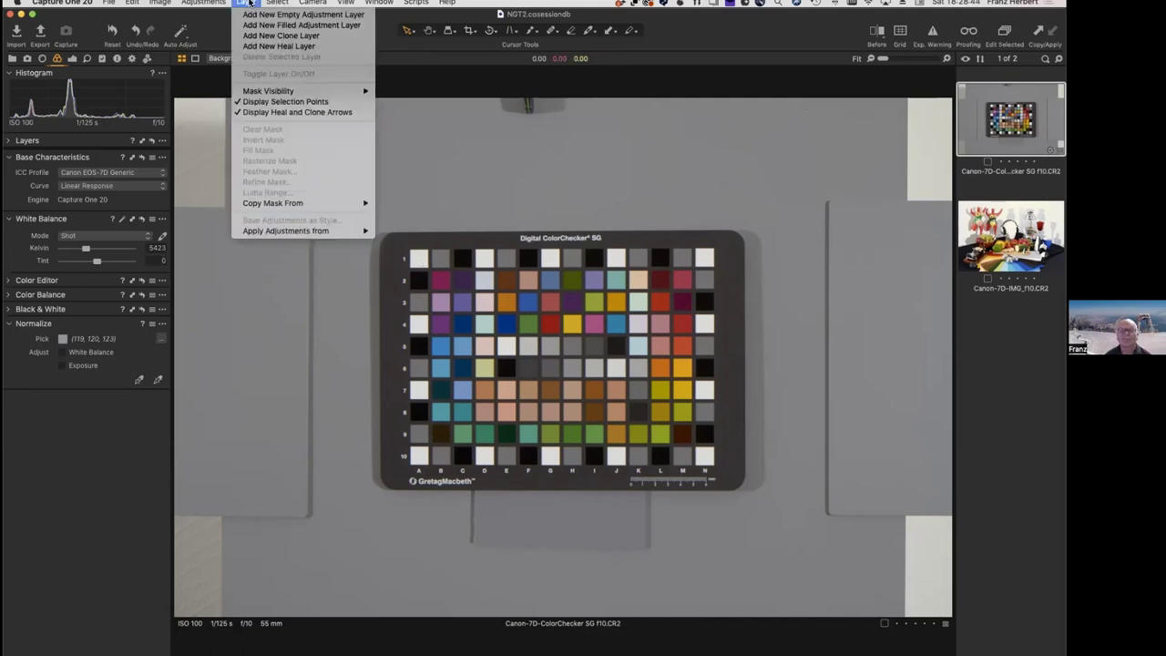
mouse_move(350, 4)
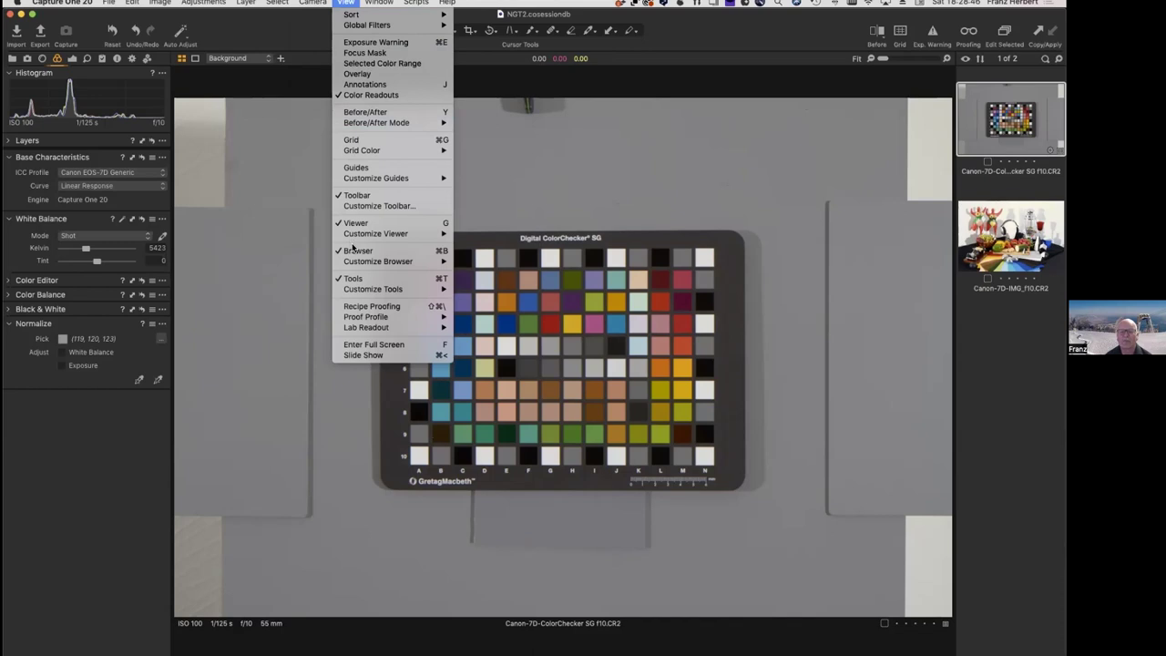
mouse_move(365, 328)
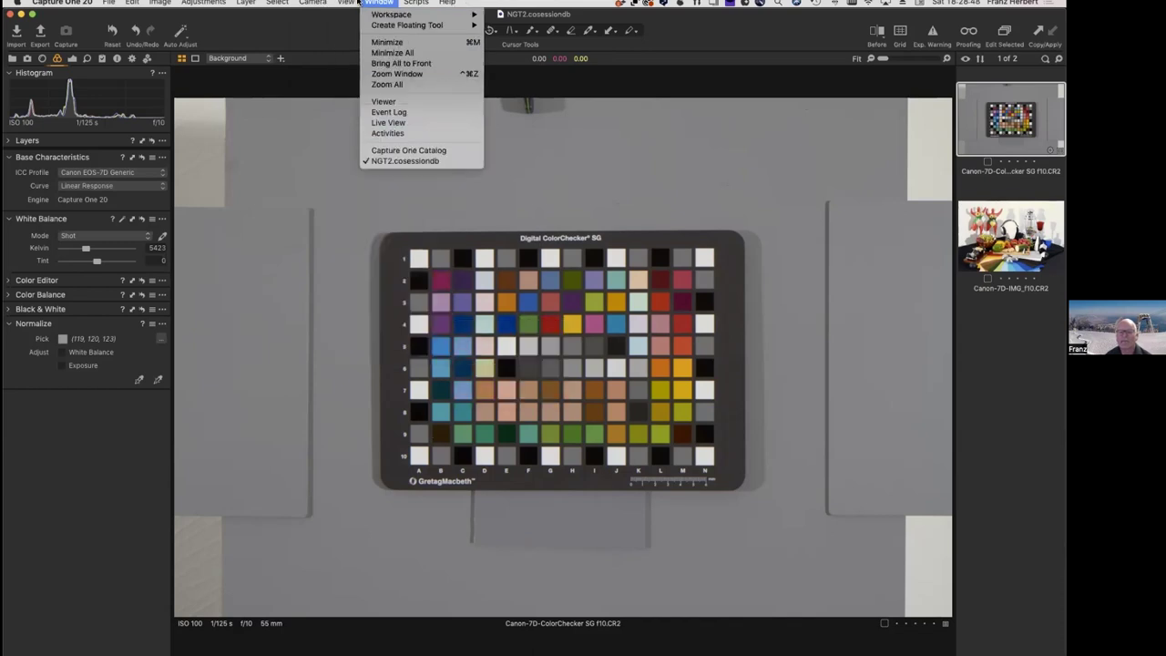
key("Escape")
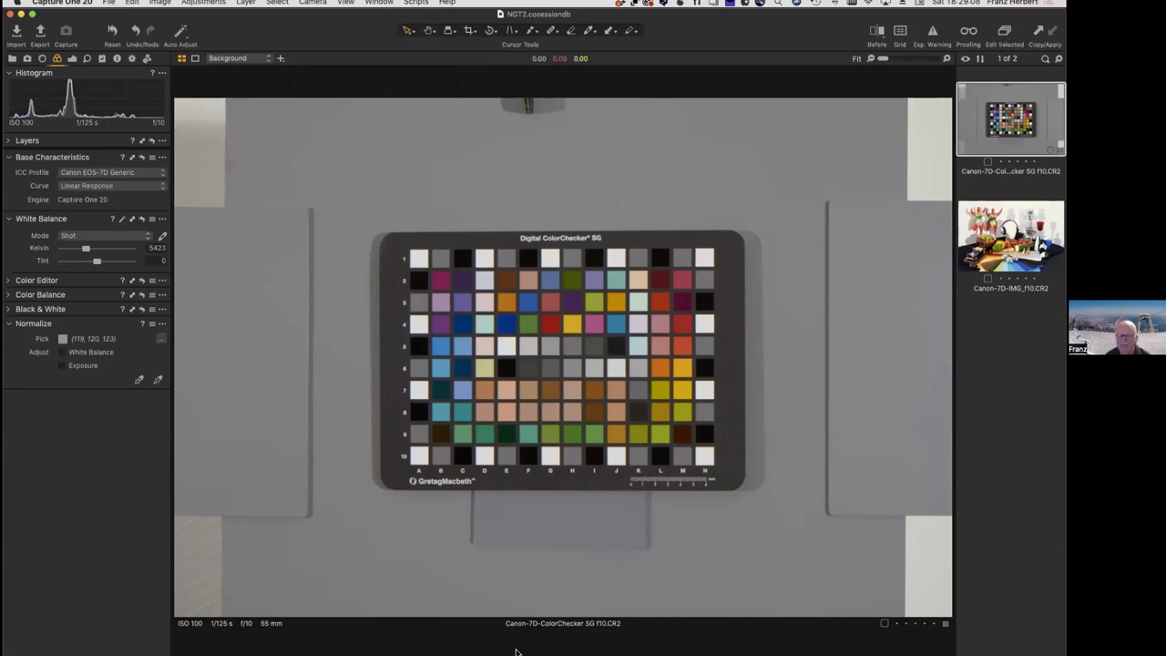
In basICColor input, edit the ColorChecker SG preset's grid placement and list its reference files
mouse_move(544, 650)
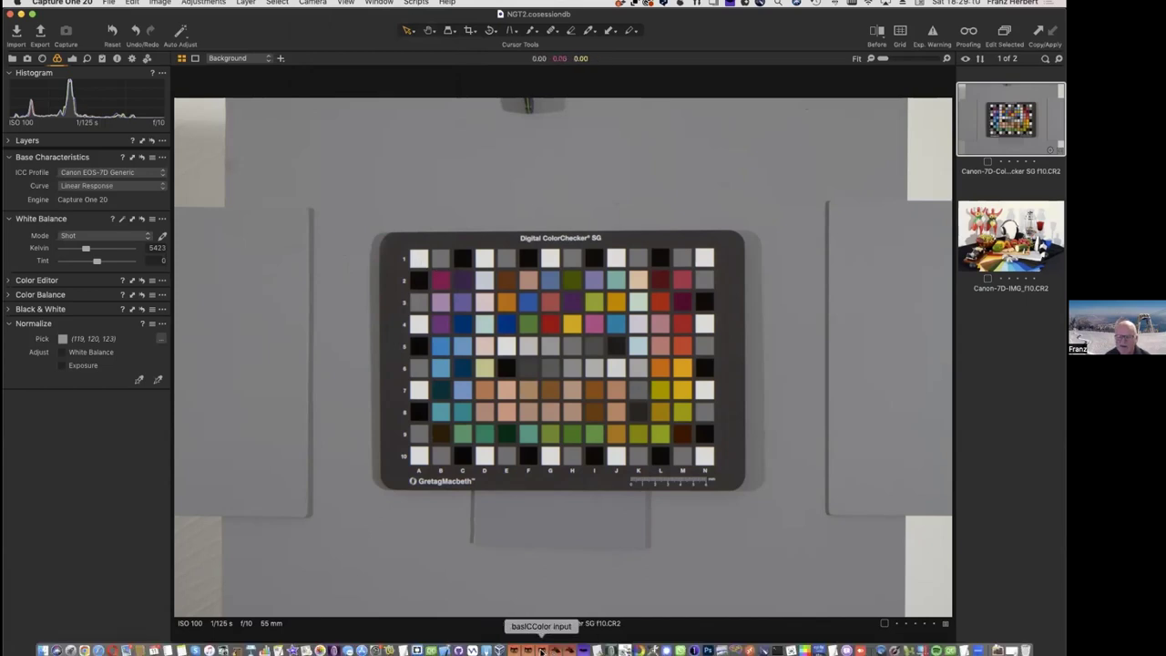
left_click(539, 649)
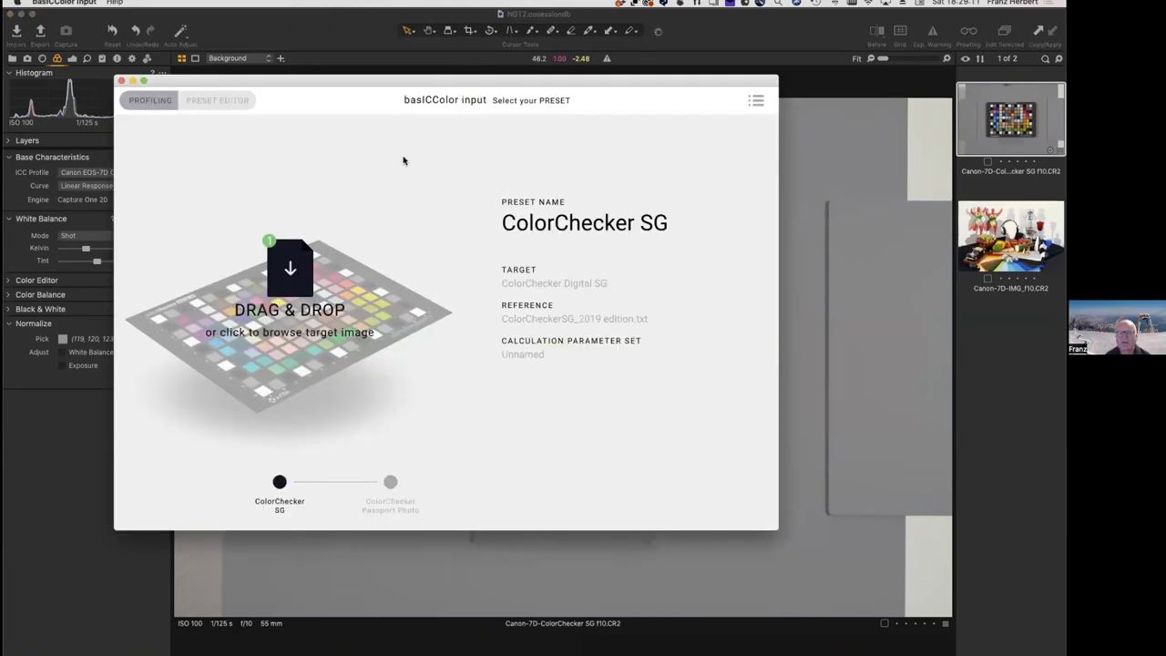
left_click(216, 100)
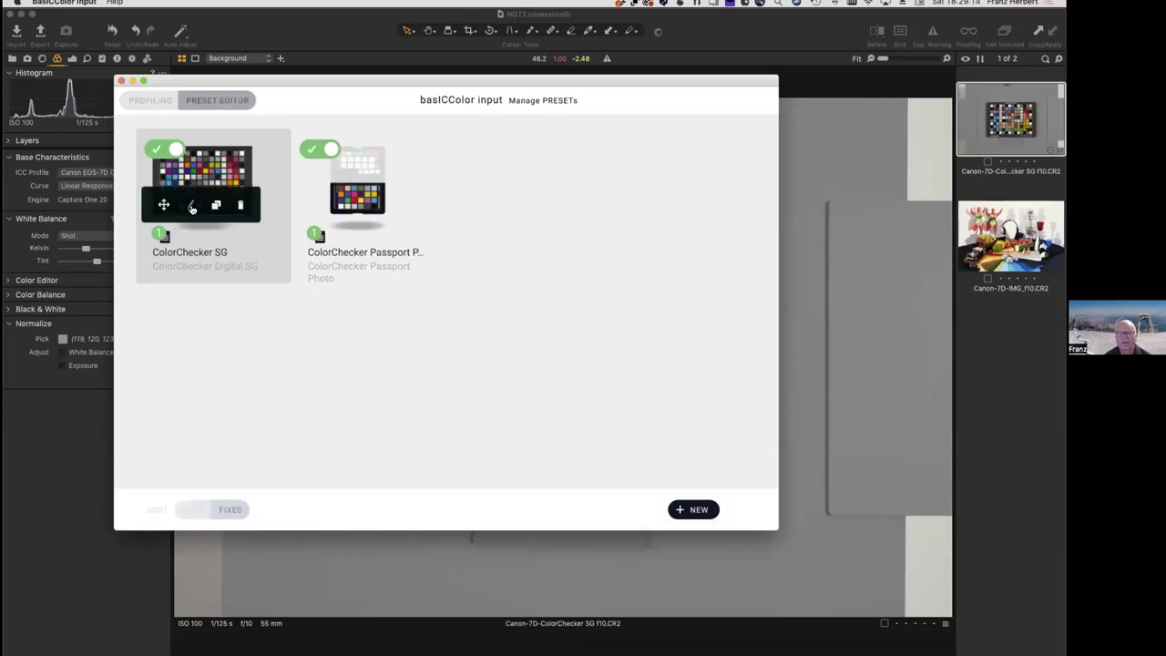
left_click(191, 209)
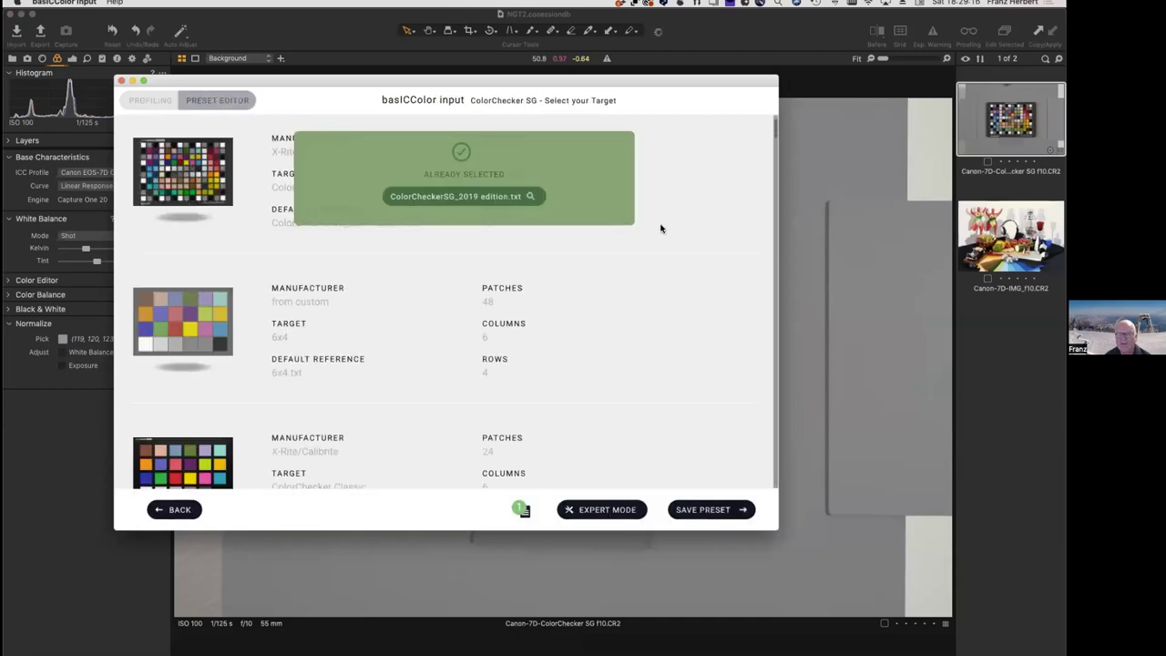
left_click(531, 198)
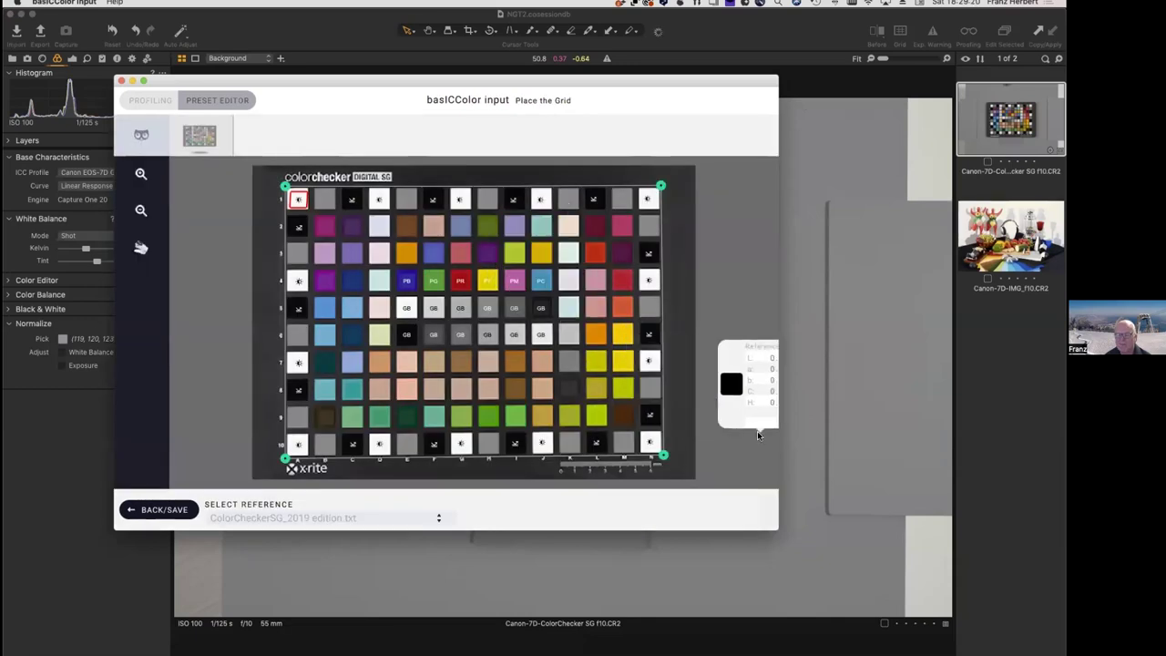
left_click(389, 520)
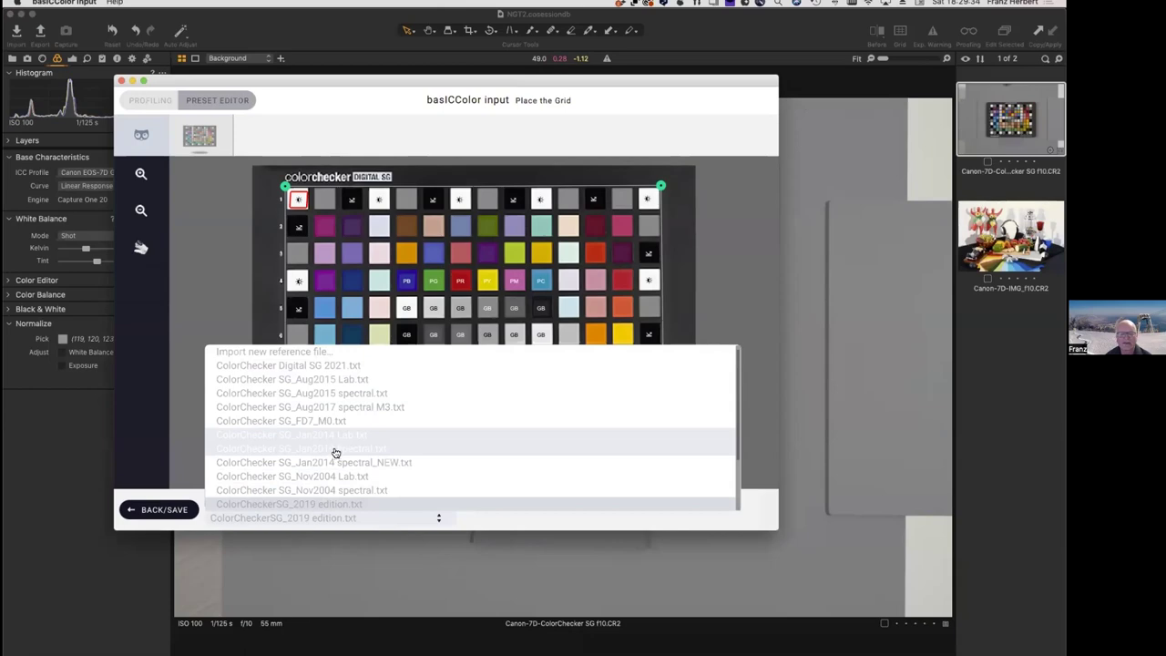
Keep ColorCheckerSG_2019 edition.txt as the ColorChecker SG chart reference
left_click(336, 480)
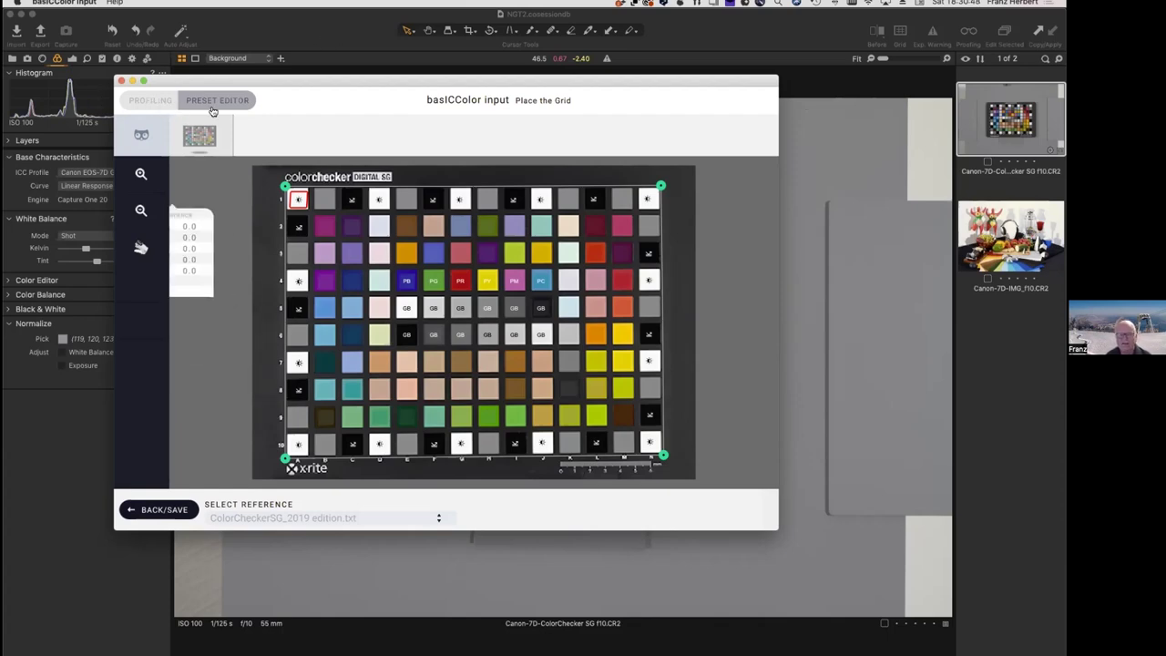
Bring Capture One 20 back to the front and pick up the White Balance eyedropper
left_click(152, 100)
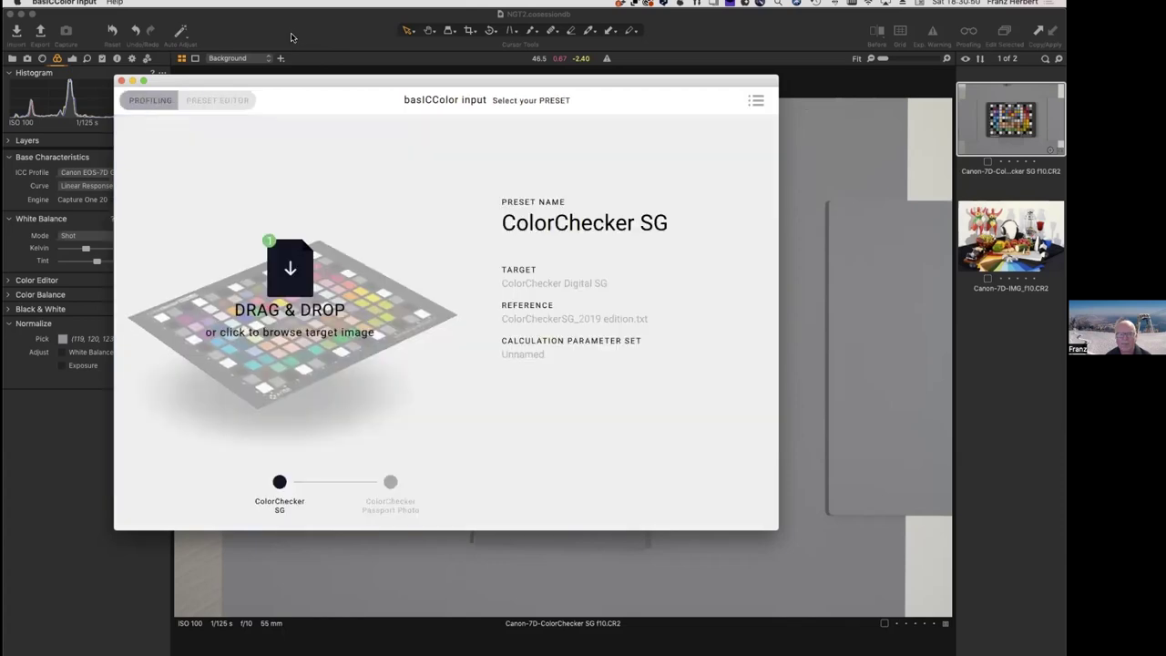
left_click(292, 34)
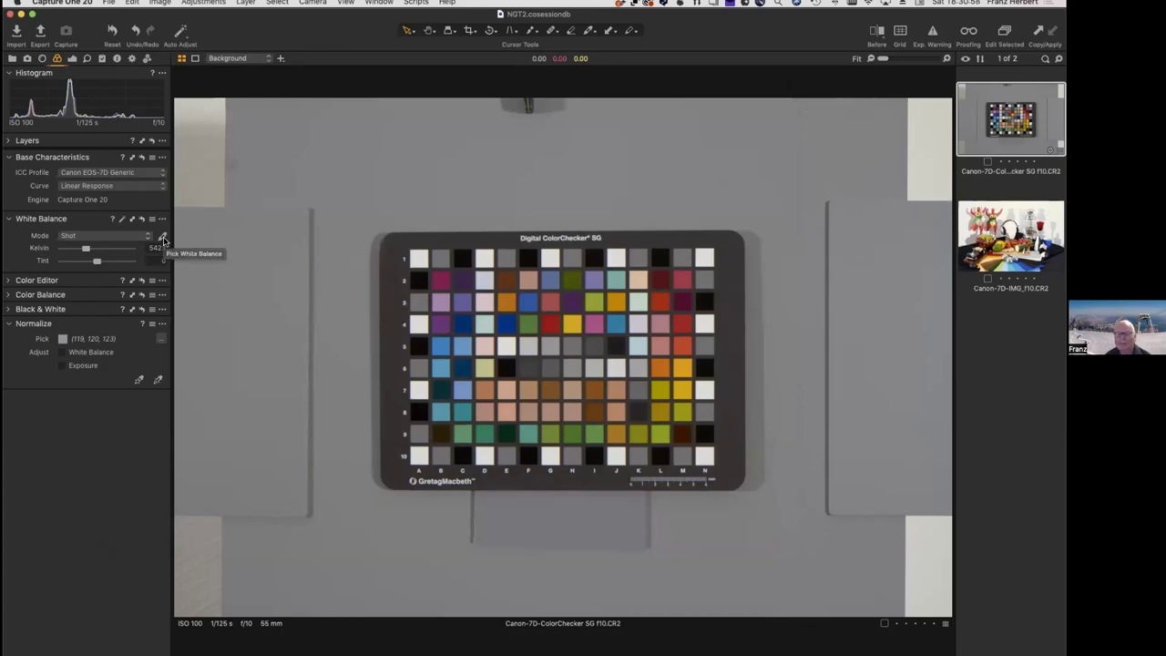
left_click(164, 239)
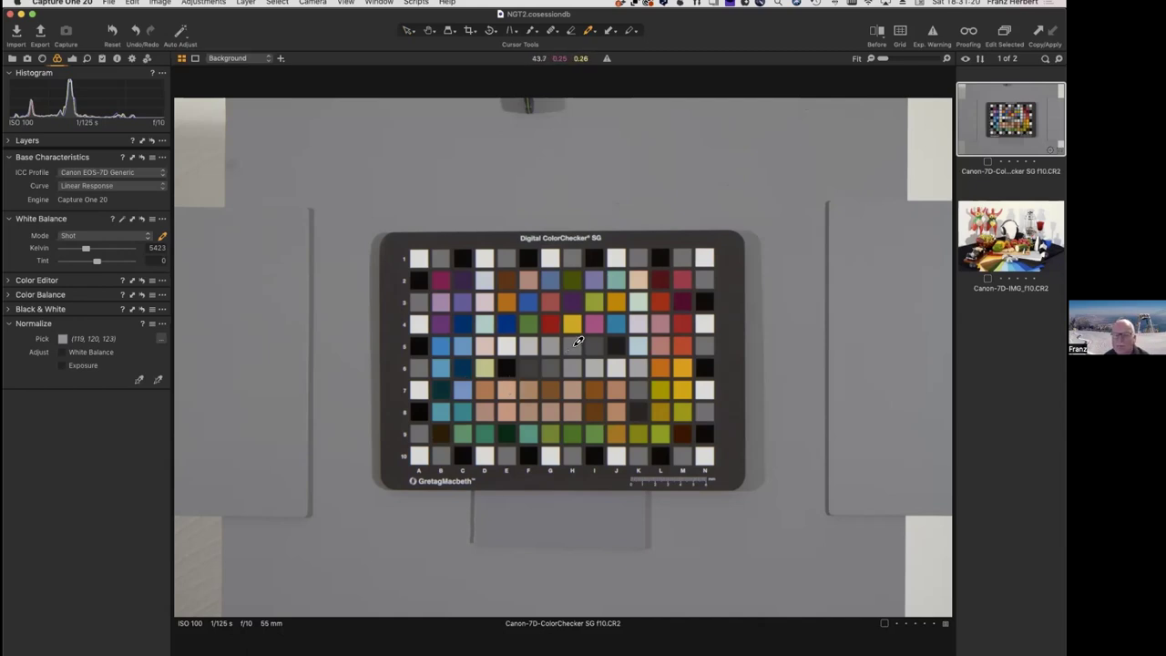
left_click(534, 650)
left_click(214, 103)
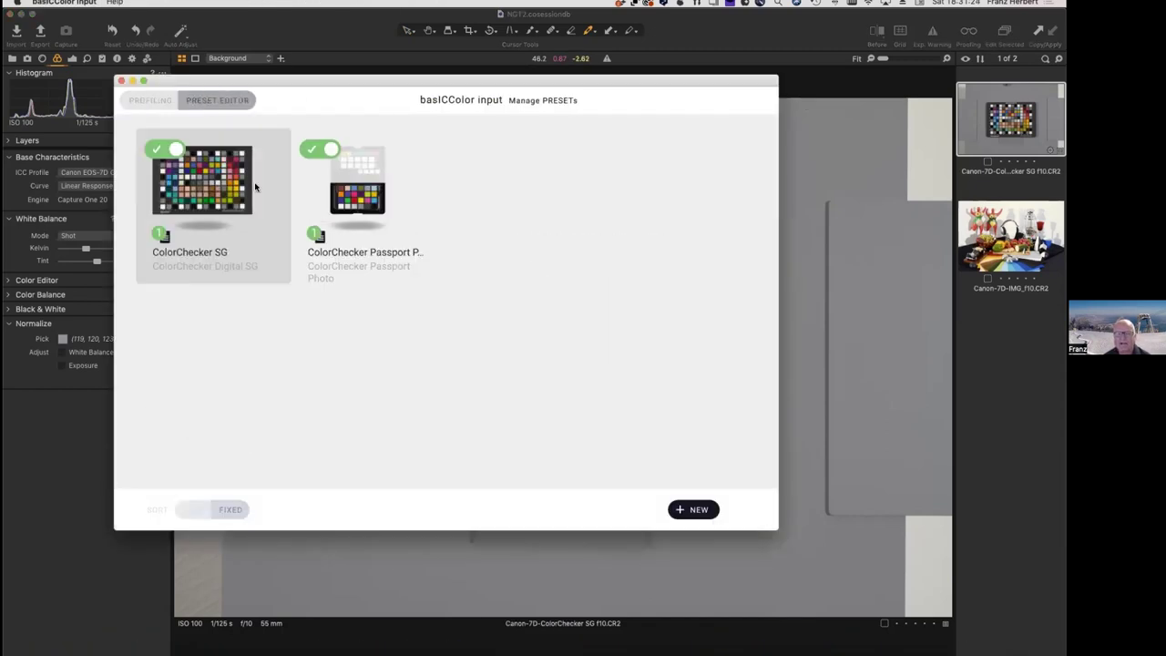
left_click(187, 208)
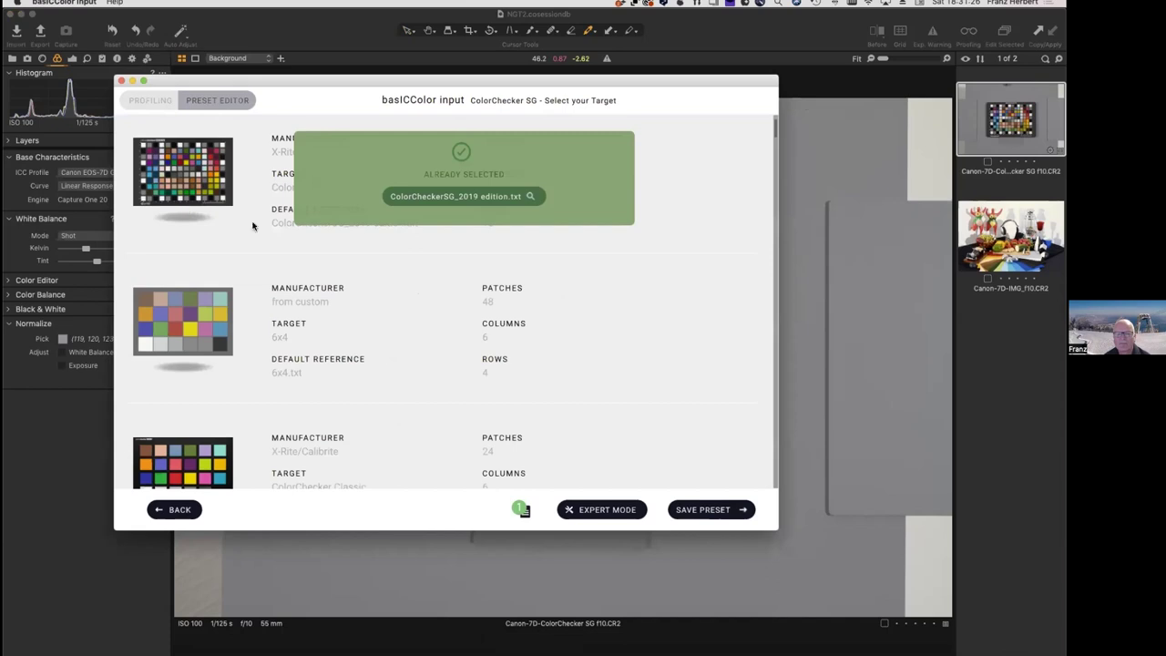
left_click(529, 196)
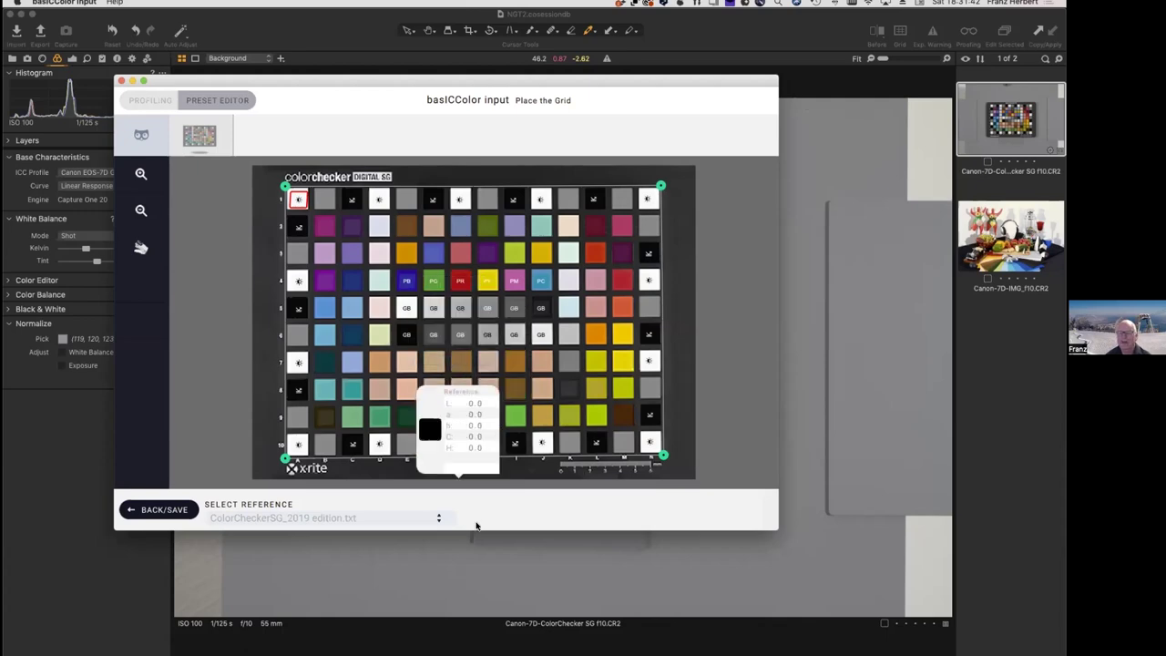
left_click(110, 577)
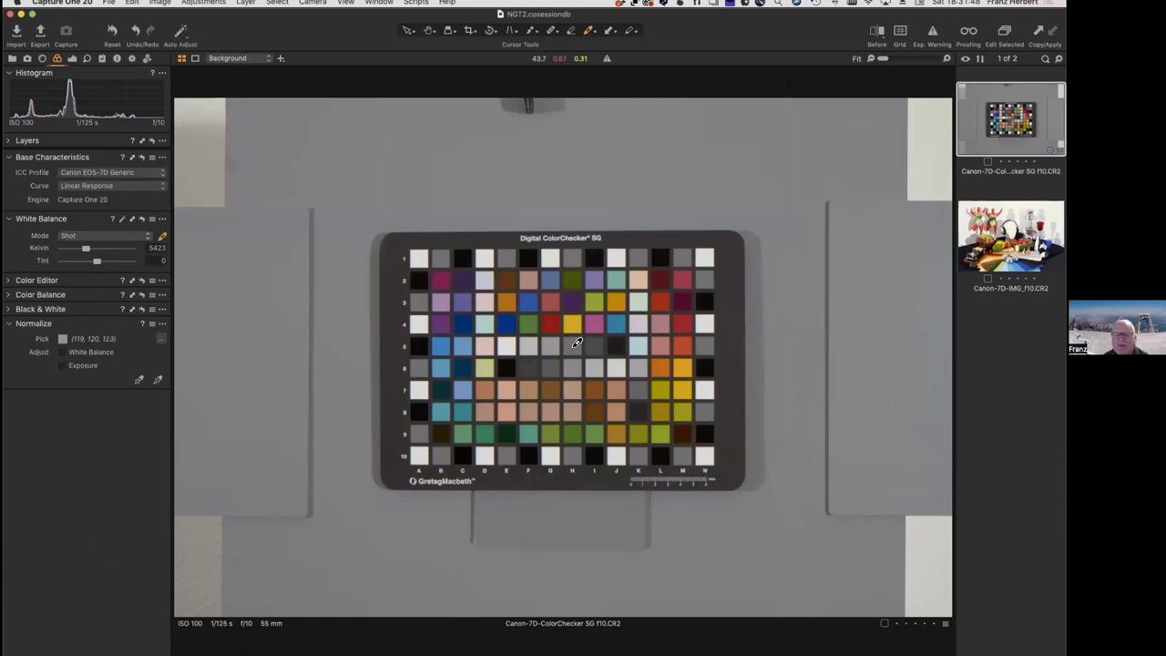
Set white balance from a grey chart patch and lower the Levels white output to 236
left_click(577, 343)
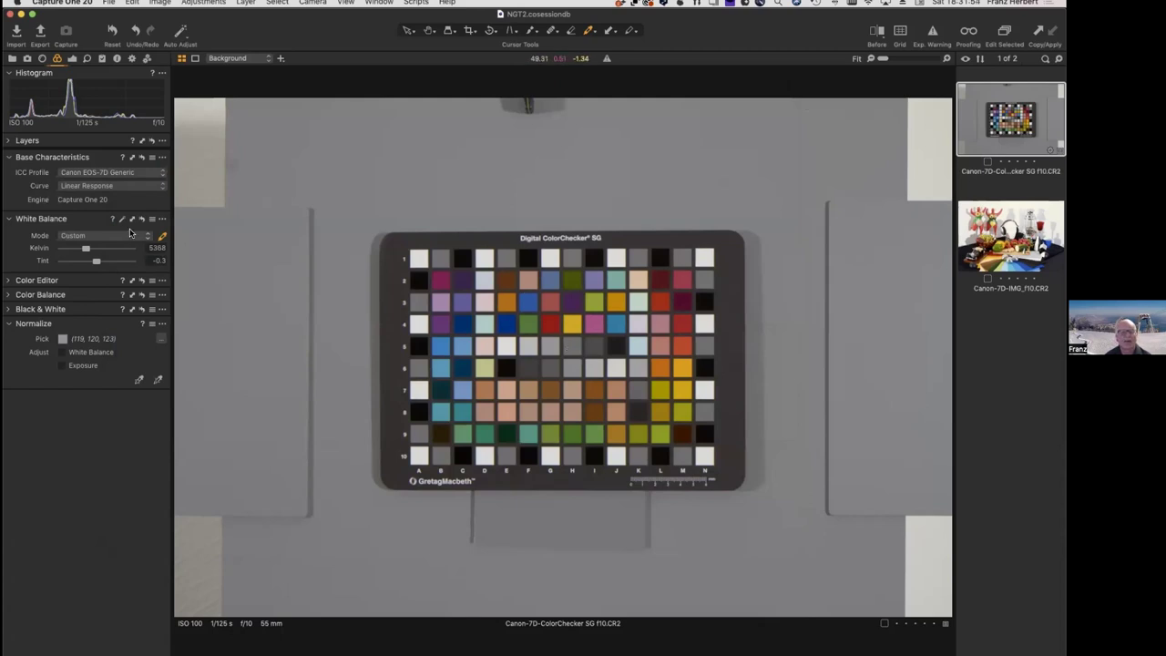
left_click(73, 59)
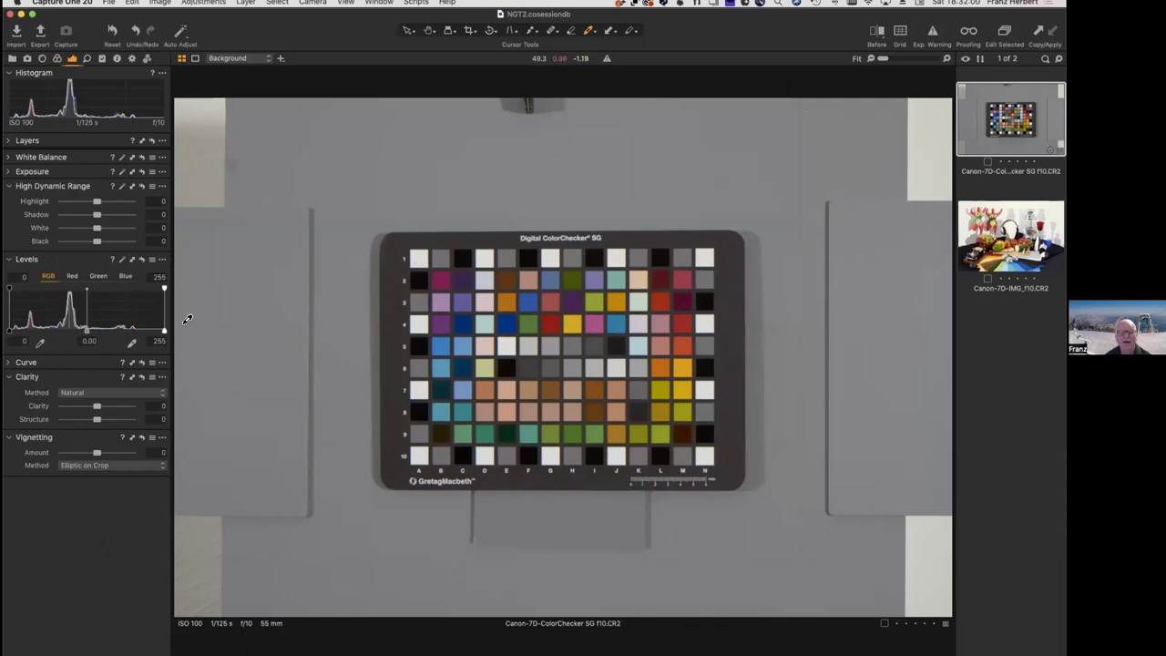
left_click_drag(165, 334, 138, 330)
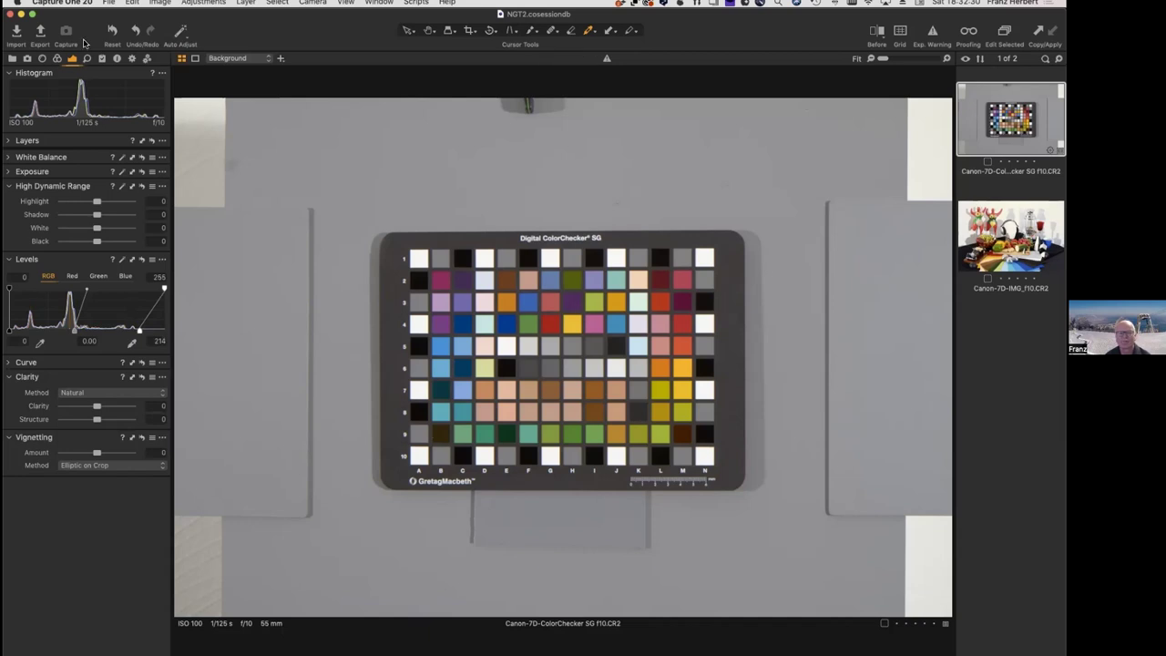
Process the chart with the Embed Camera Profile recipe, keeping ICC Profile as Embed camera profile
left_click(132, 58)
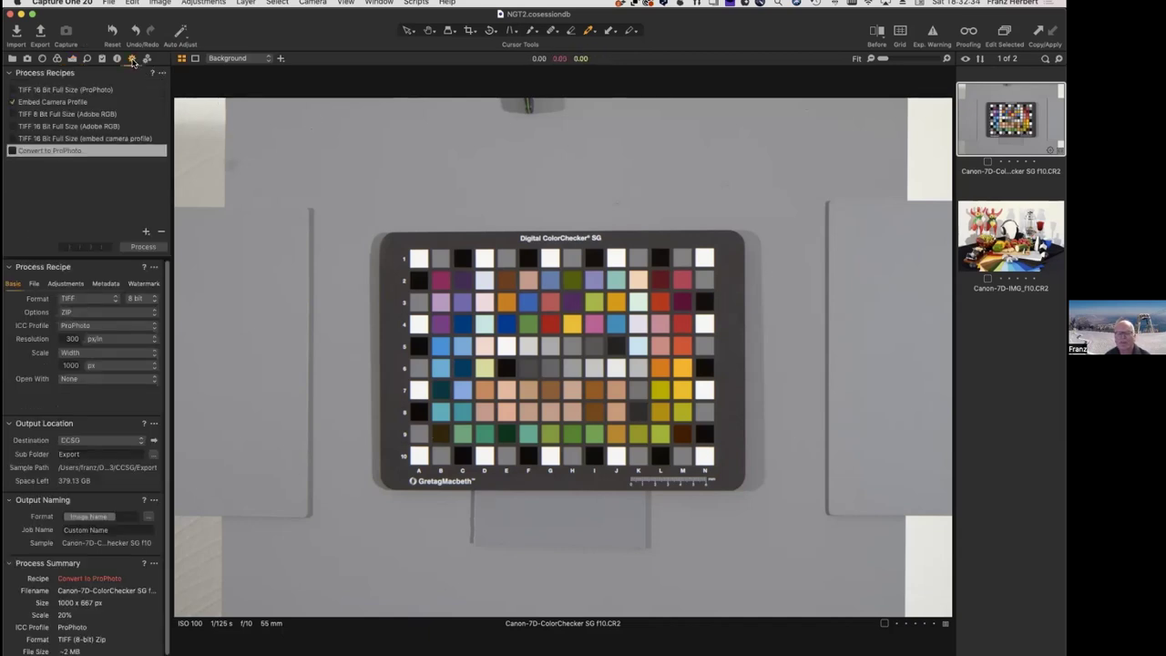
left_click(67, 103)
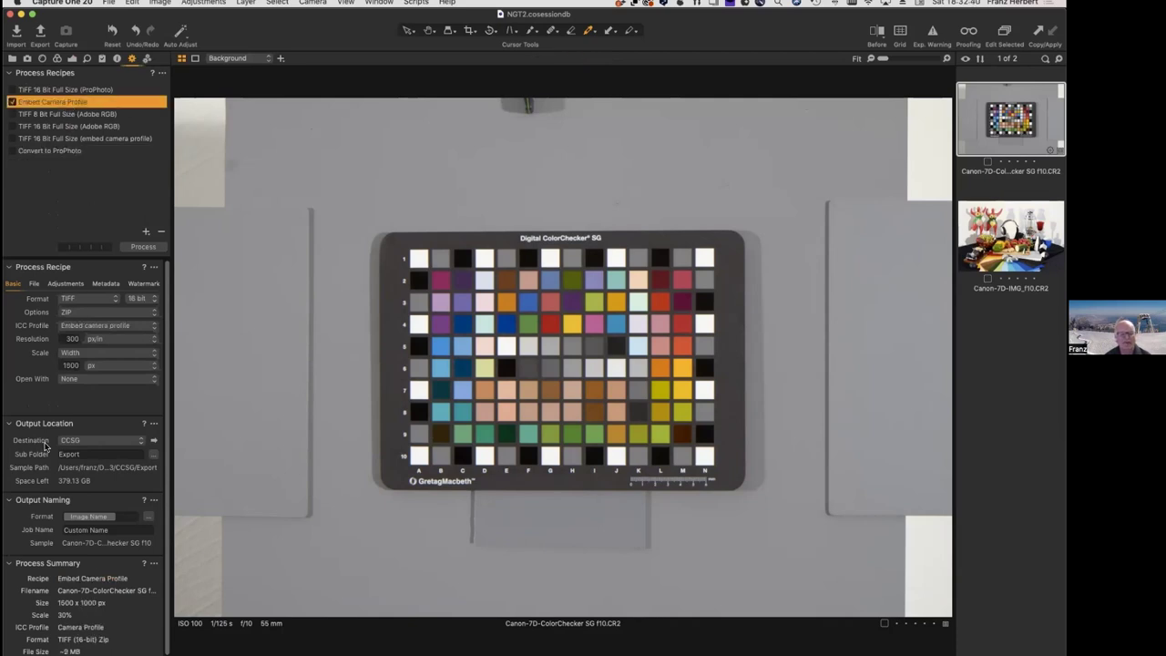
left_click(119, 326)
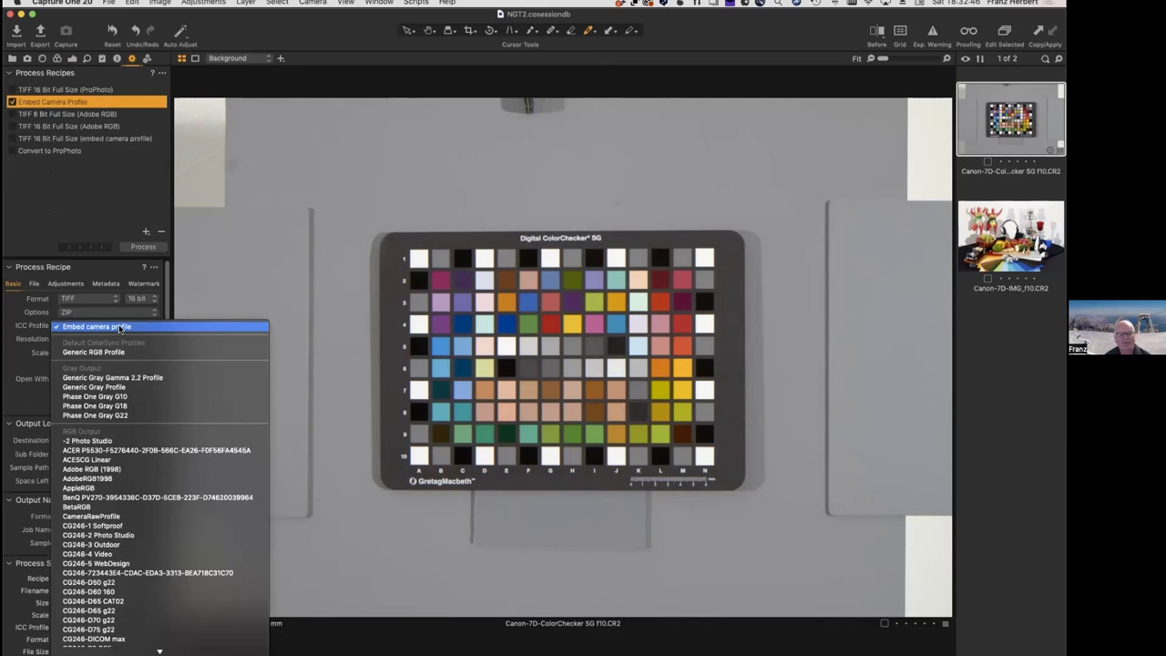
left_click(118, 328)
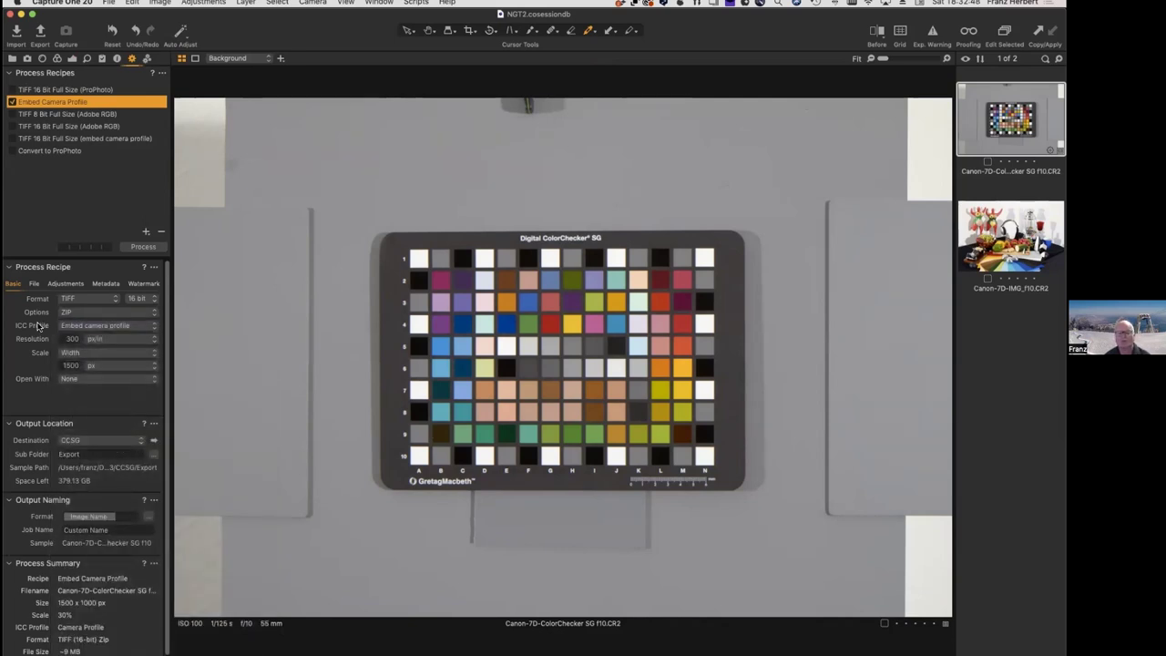
left_click(90, 328)
left_click(52, 325)
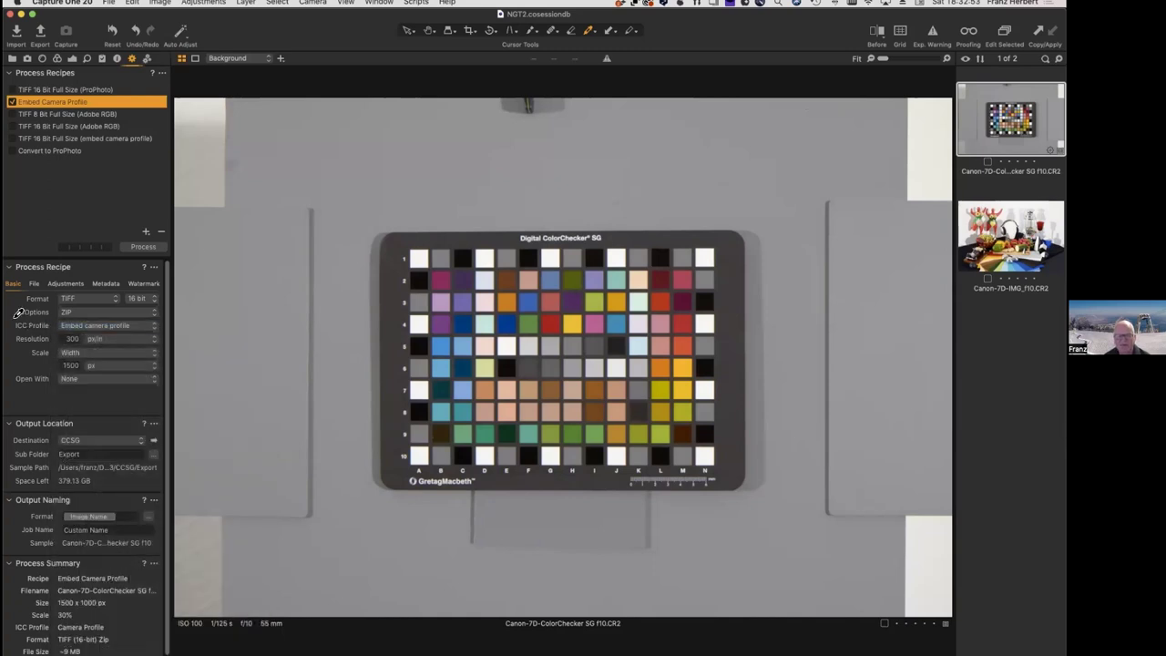
left_click(143, 249)
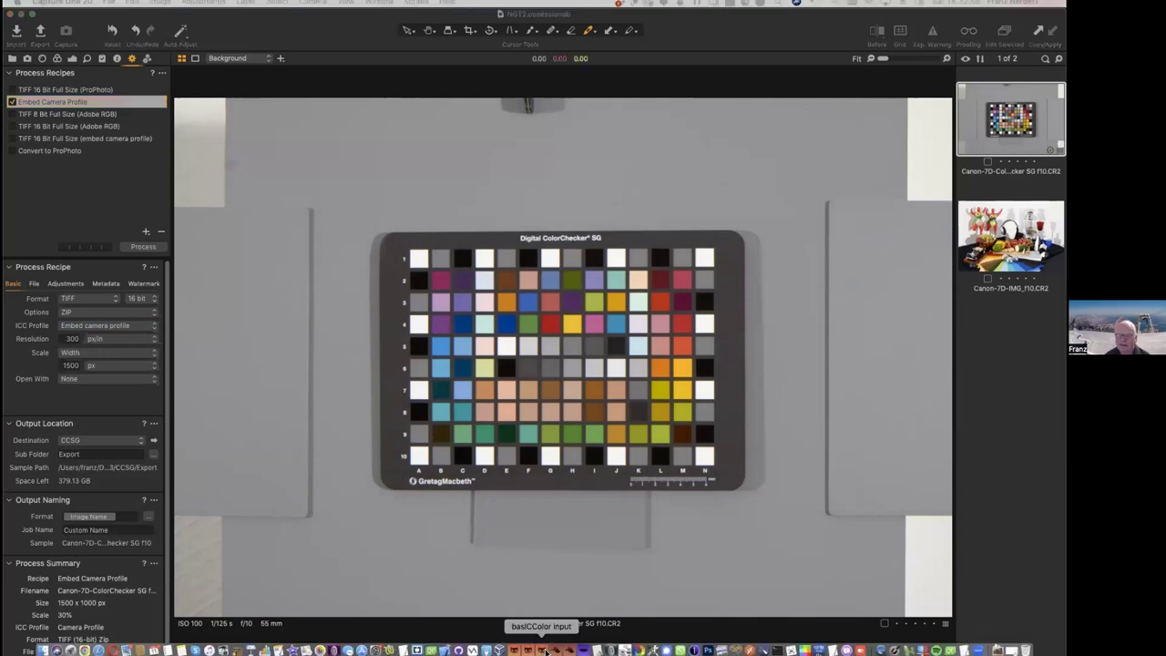
Load the exported ColorChecker SG TIFF into basICColor input's profiling preset
left_click(547, 650)
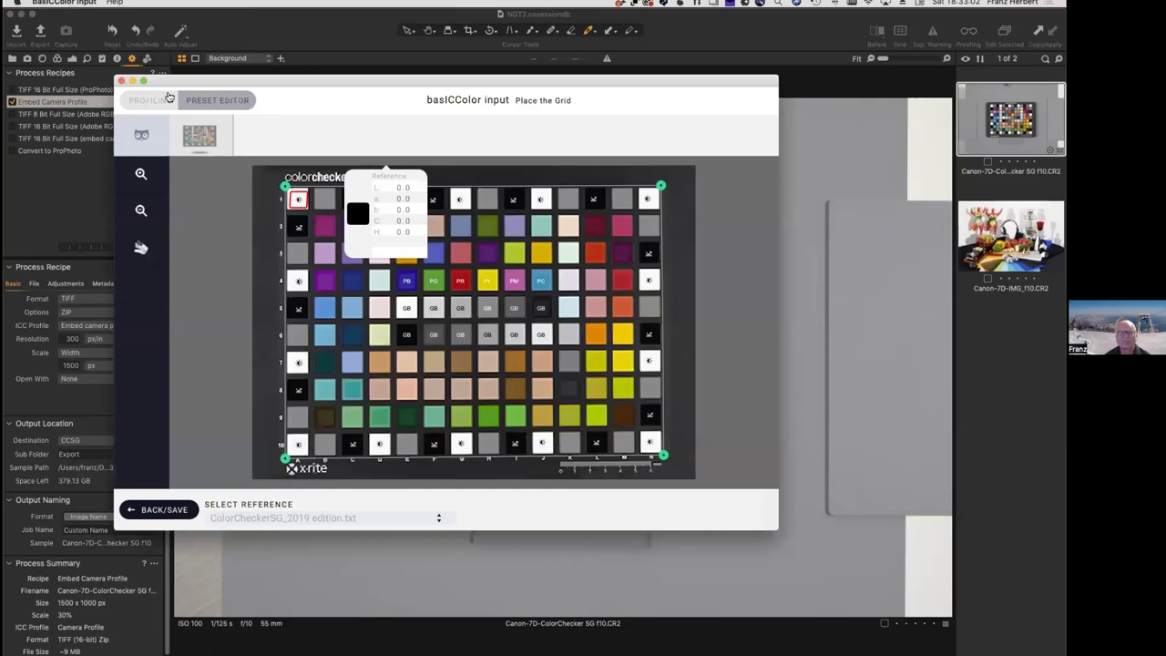
left_click(148, 100)
left_click_drag(352, 92, 450, 117)
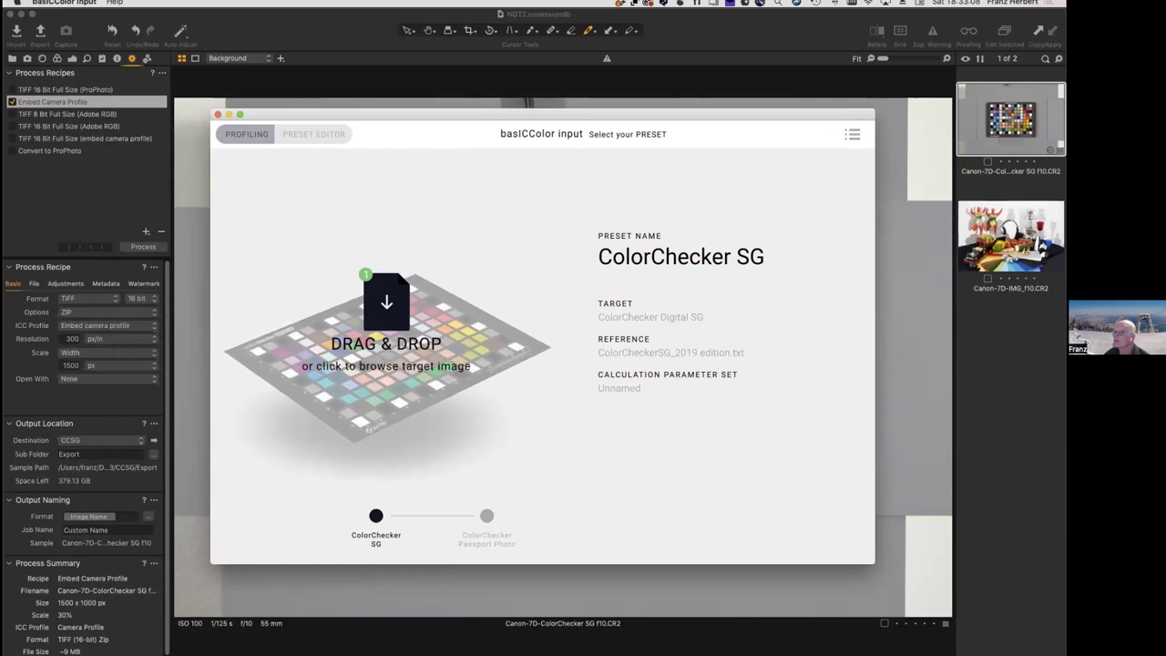
left_click_drag(593, 296, 387, 306)
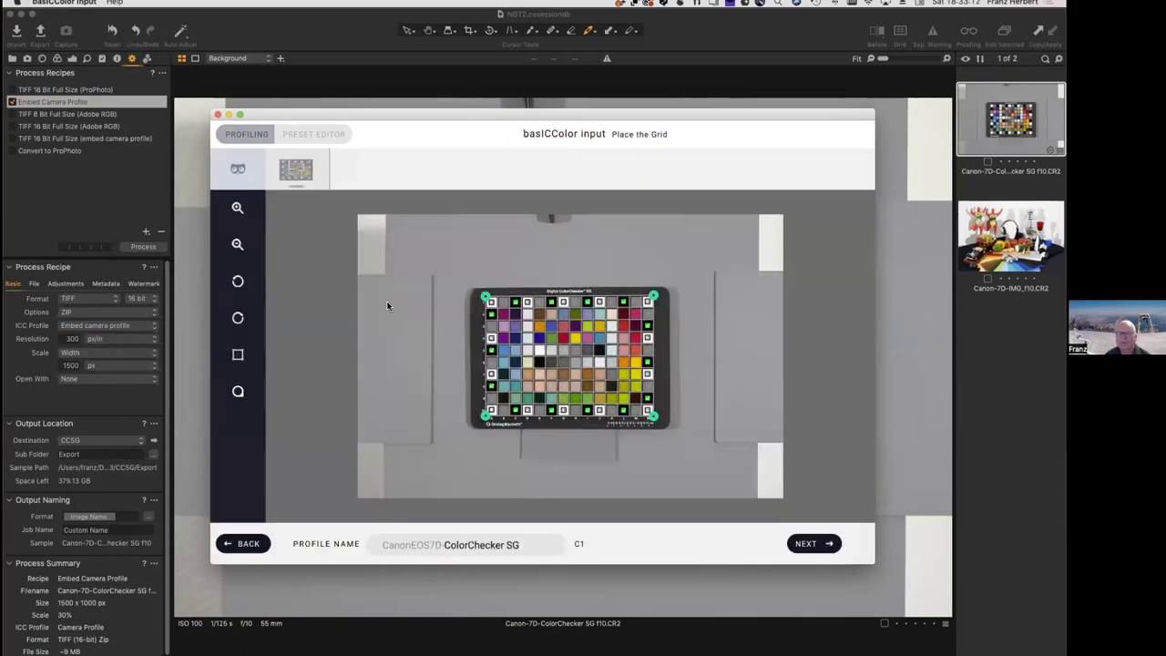
Zoom in and check the grid fit with the loupe, then continue to profile settings
left_click(237, 208)
left_click(237, 209)
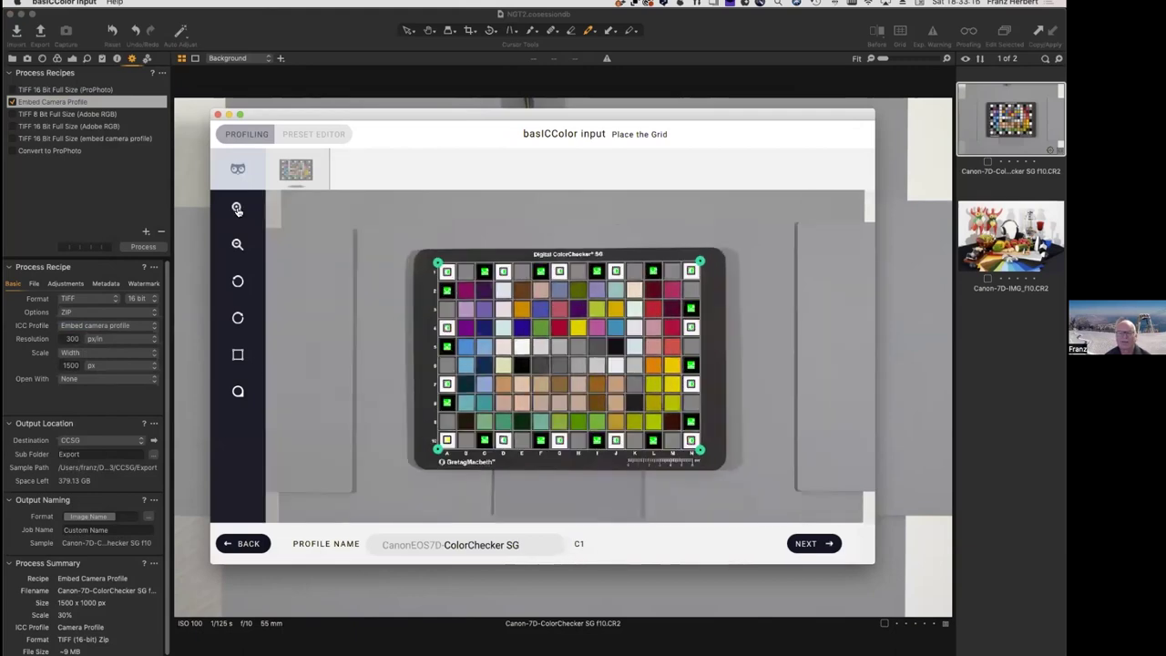
left_click(237, 209)
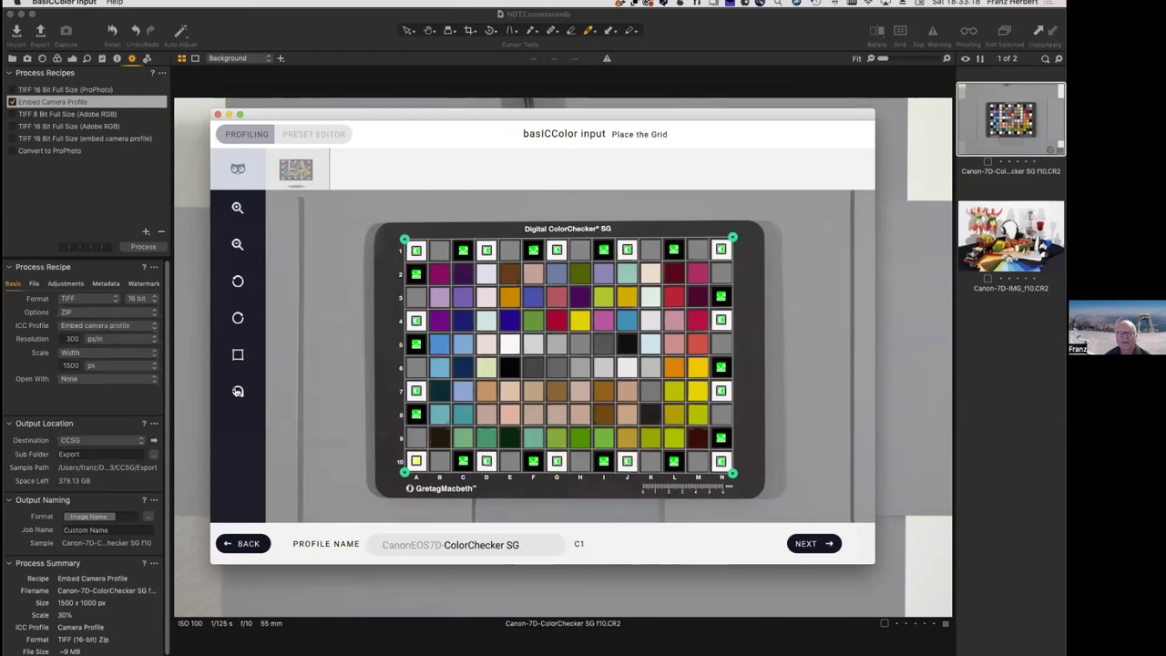
left_click(238, 391)
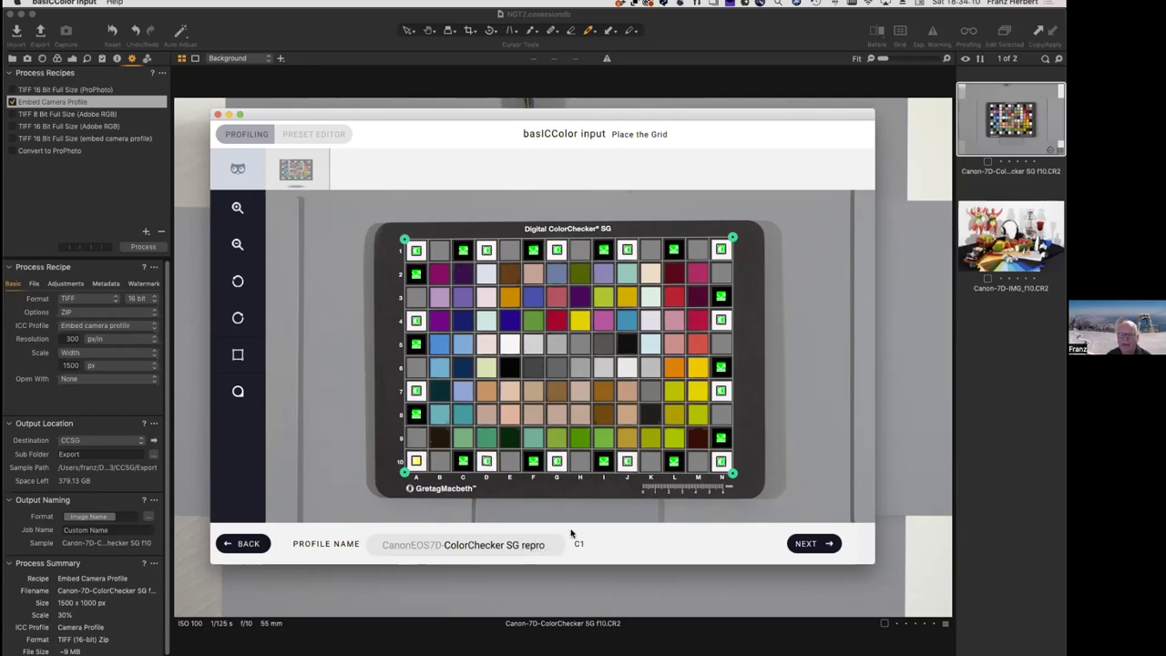
left_click(809, 546)
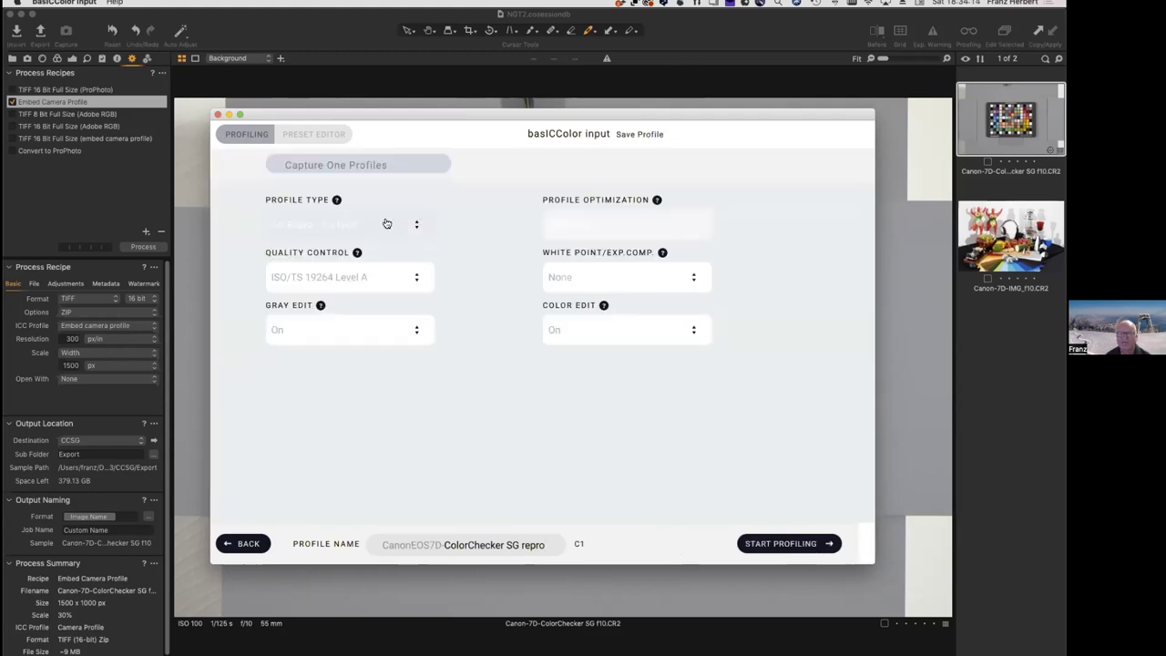
Set Quality Control to ISO/TS 19264 Level A, start profiling, and overwrite the existing profile
left_click(417, 281)
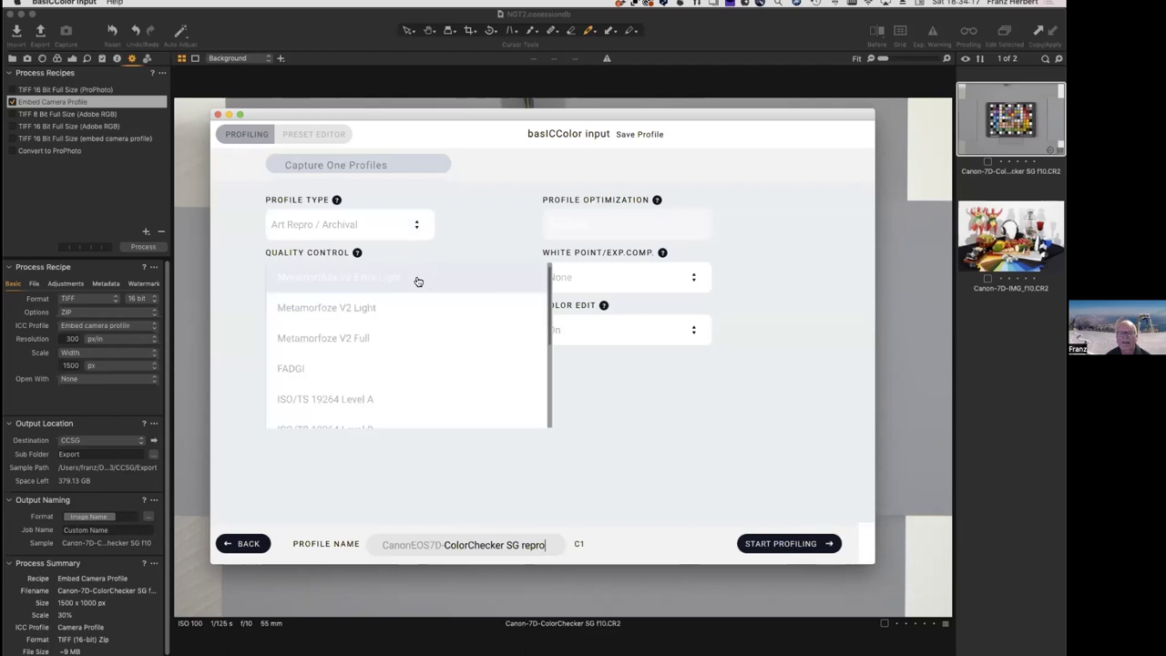
left_click(397, 397)
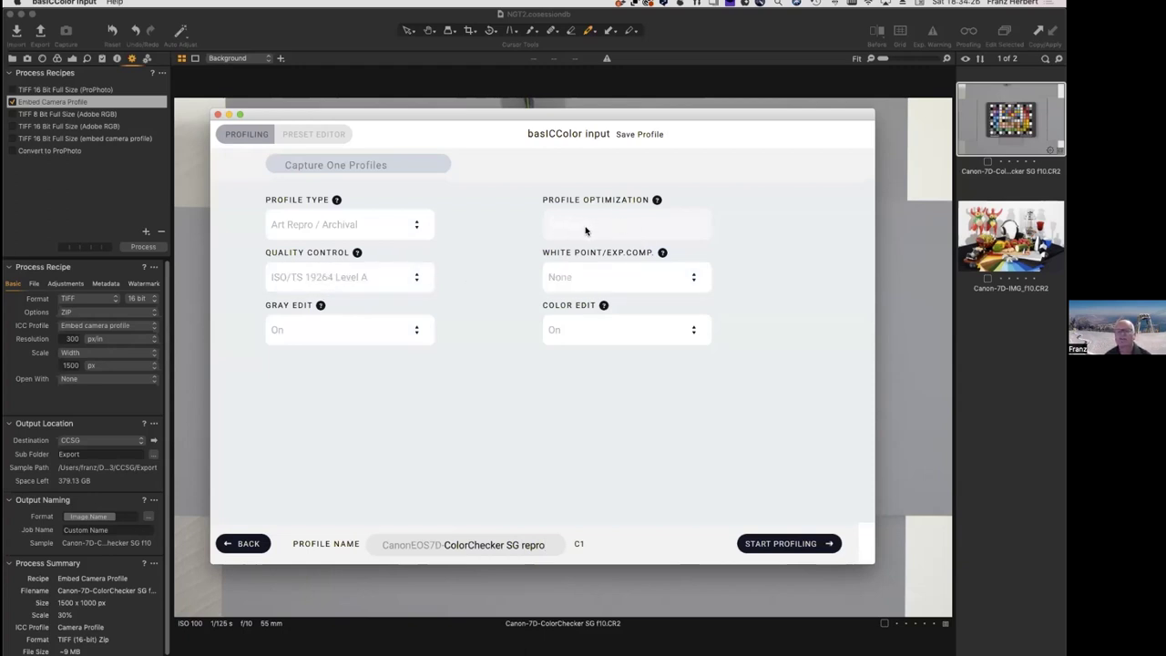
left_click(774, 544)
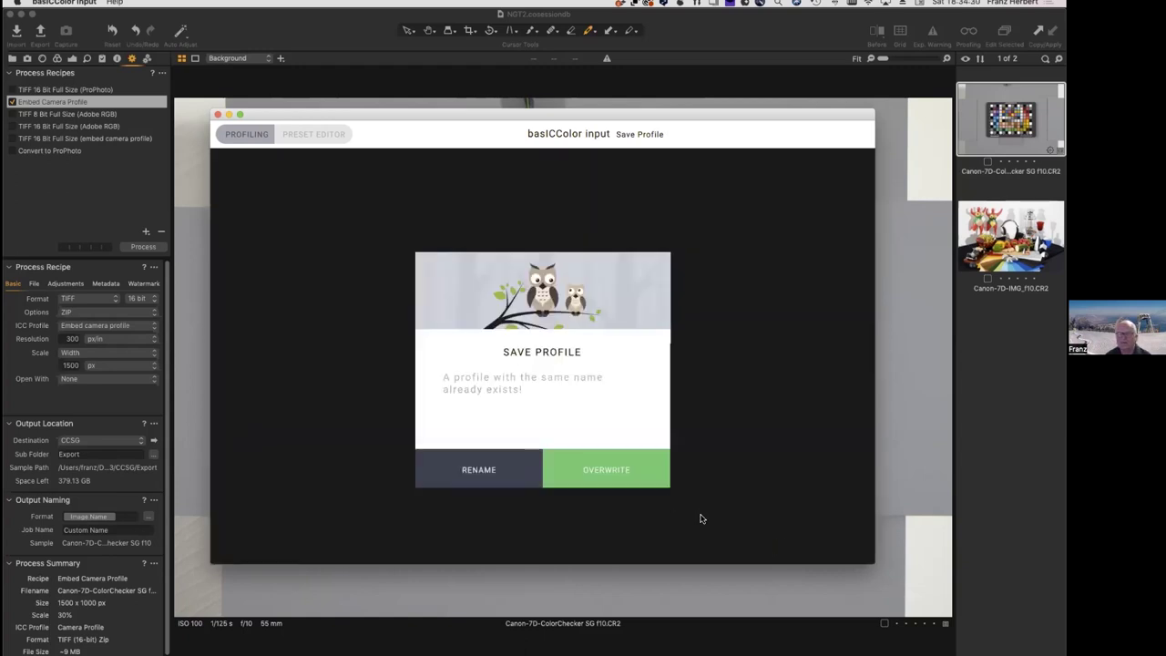
left_click(606, 474)
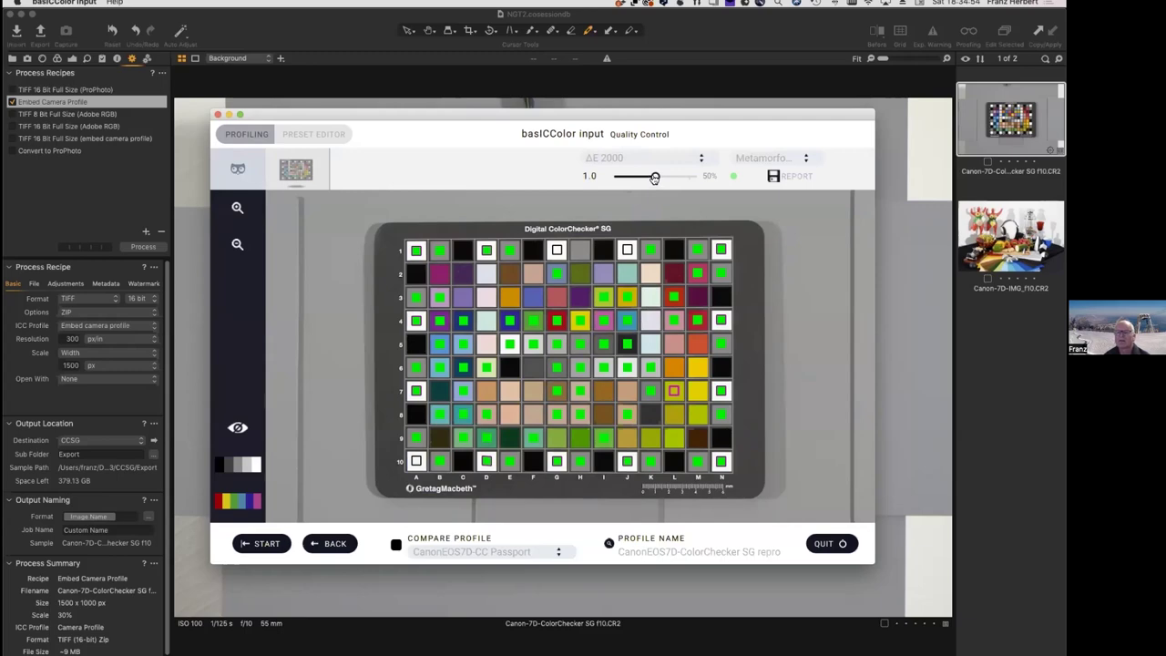
Drag the ΔE2000 tolerance slider from 1.0 up to its maximum of 4.8
left_click_drag(655, 179, 705, 179)
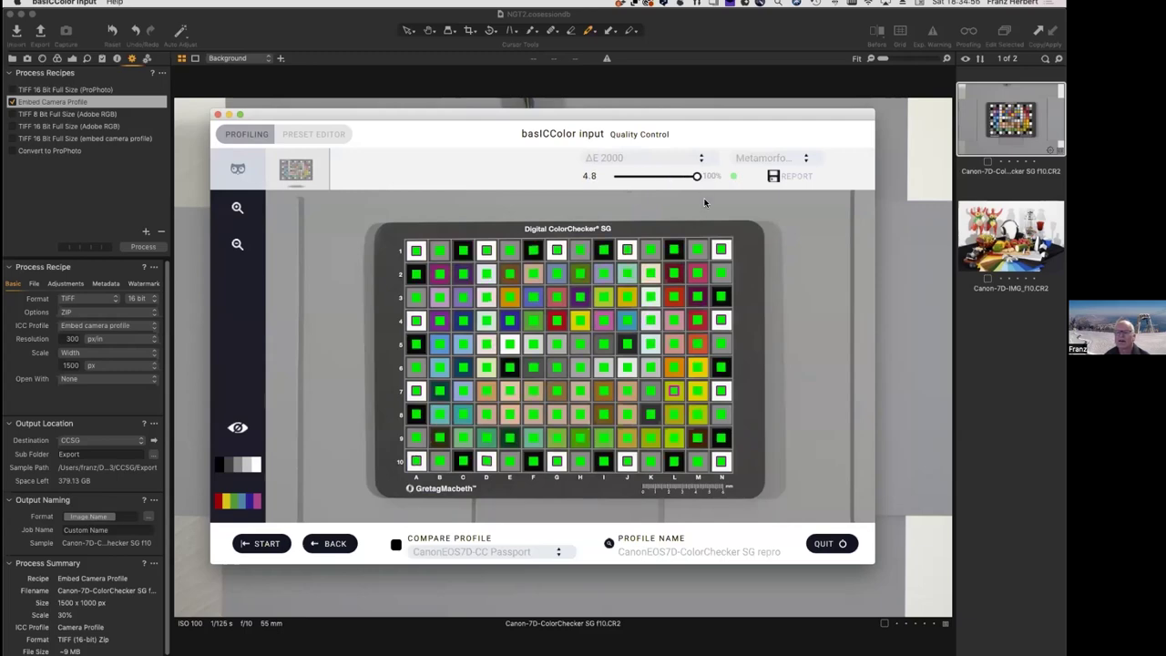
mouse_move(691, 258)
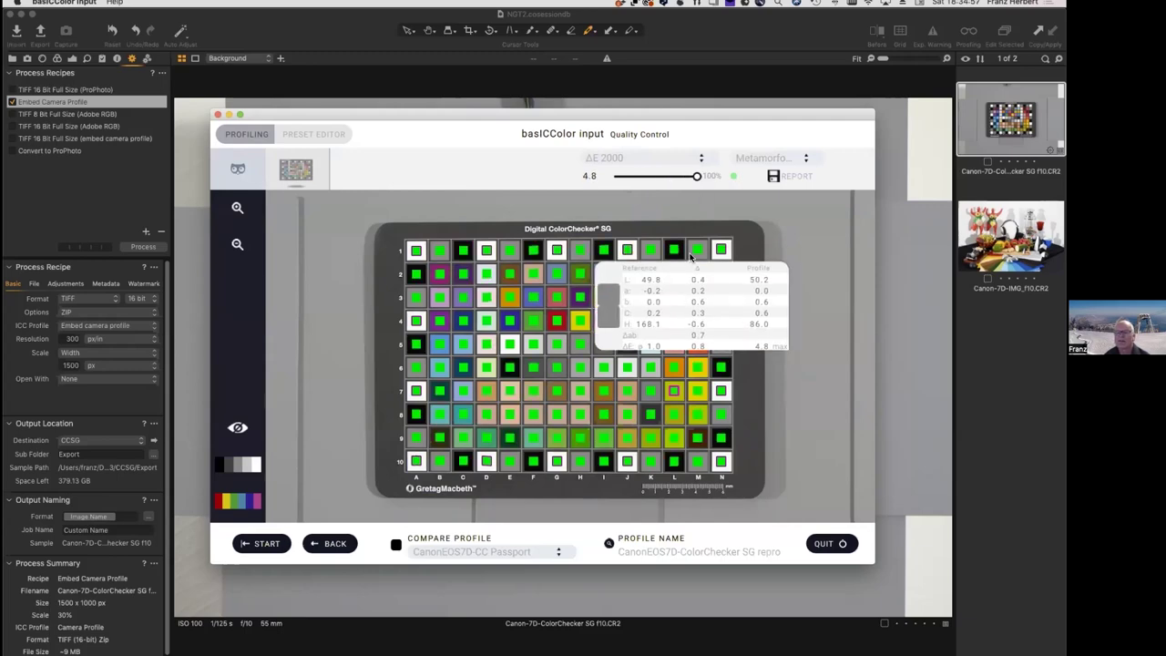
Switch the quality control standard to a Metamorfoze option
left_click(768, 162)
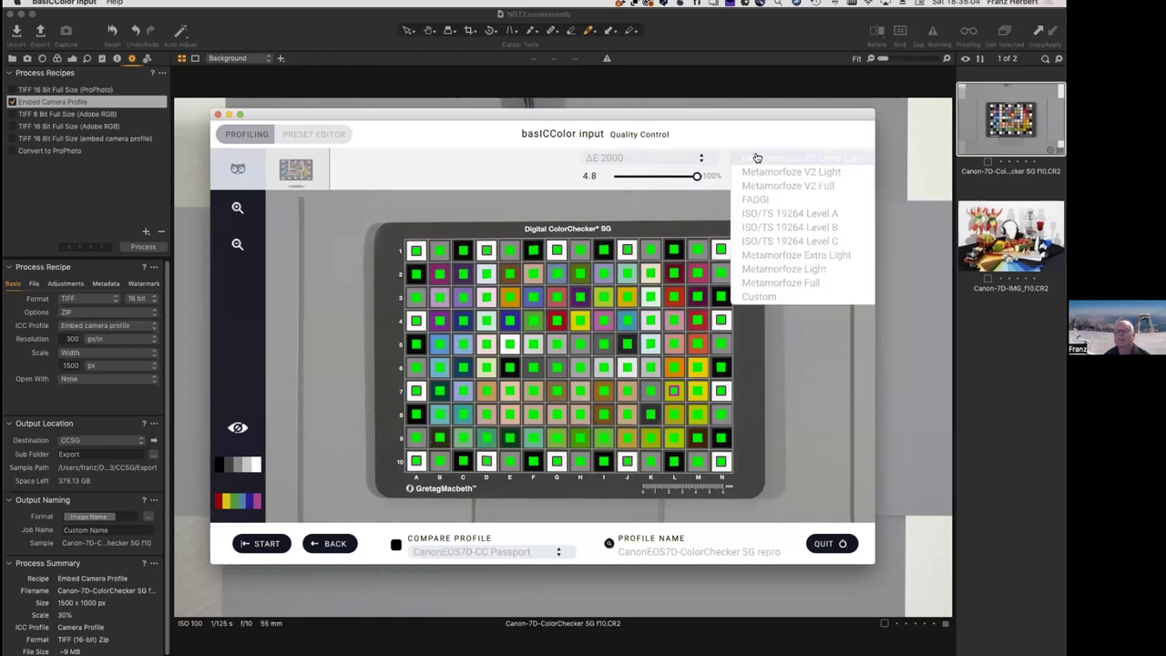
left_click(756, 158)
left_click(756, 162)
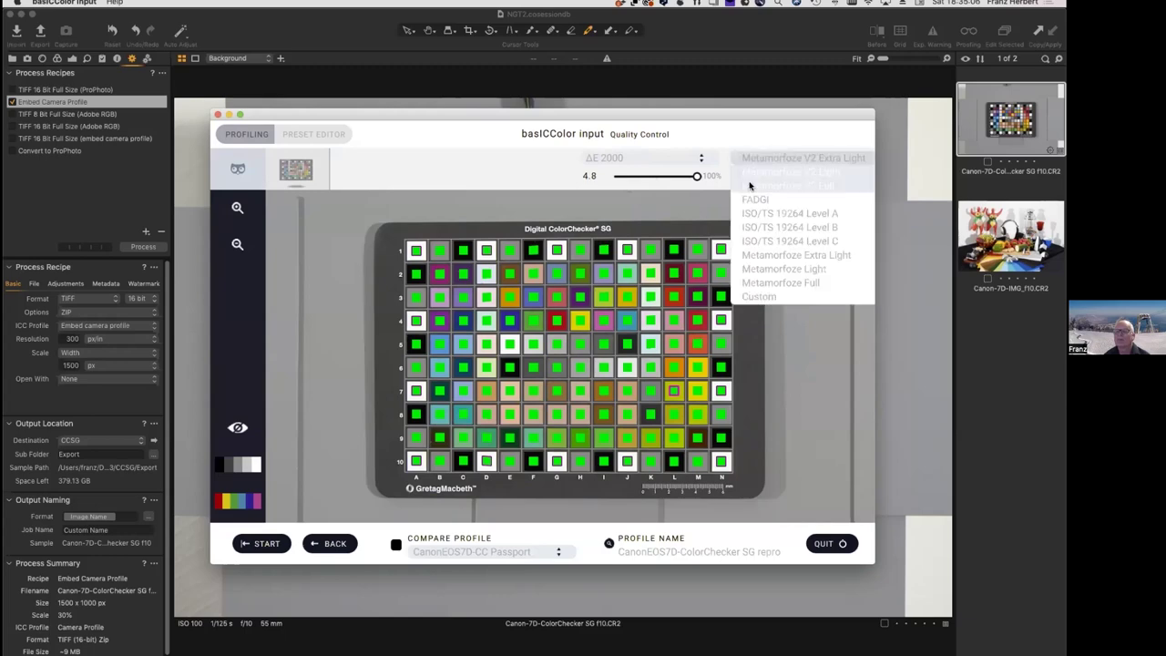
left_click(750, 186)
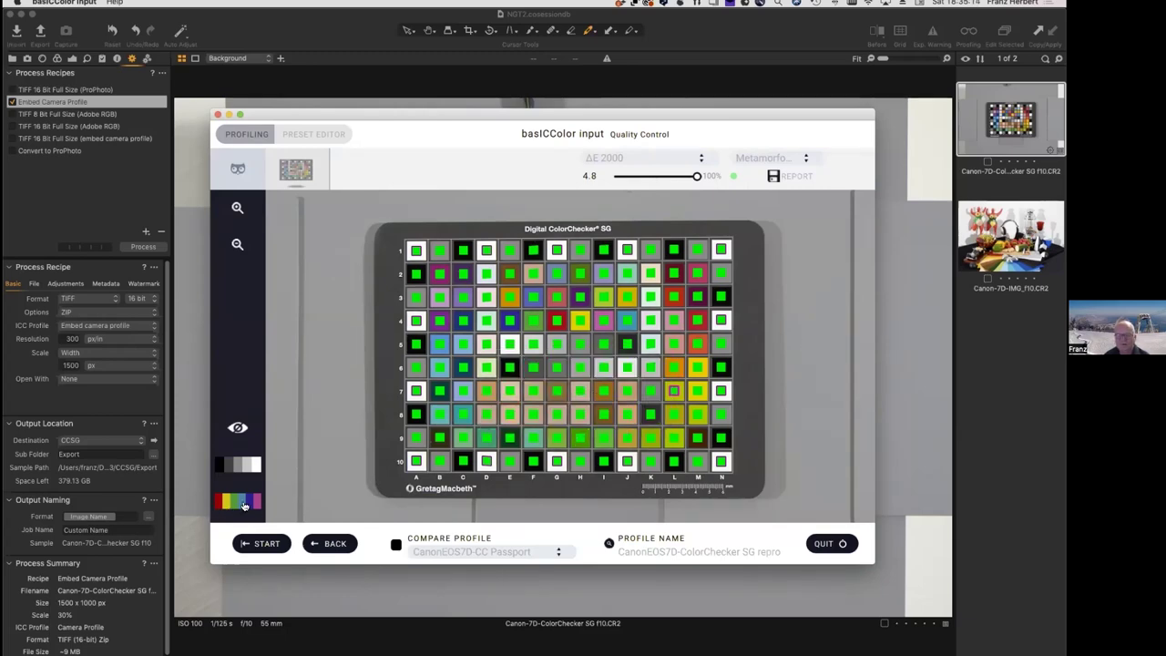
Toggle the patch difference markers off and on, and read a brown patch's reference versus profile values
left_click(238, 428)
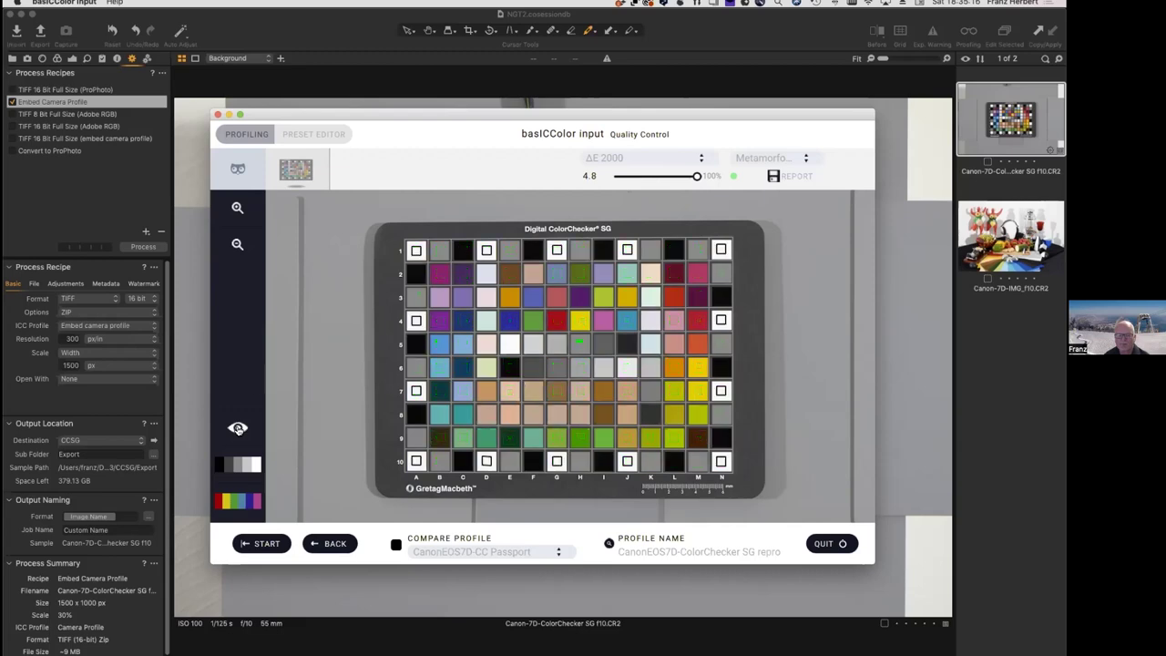
left_click(238, 428)
mouse_move(501, 427)
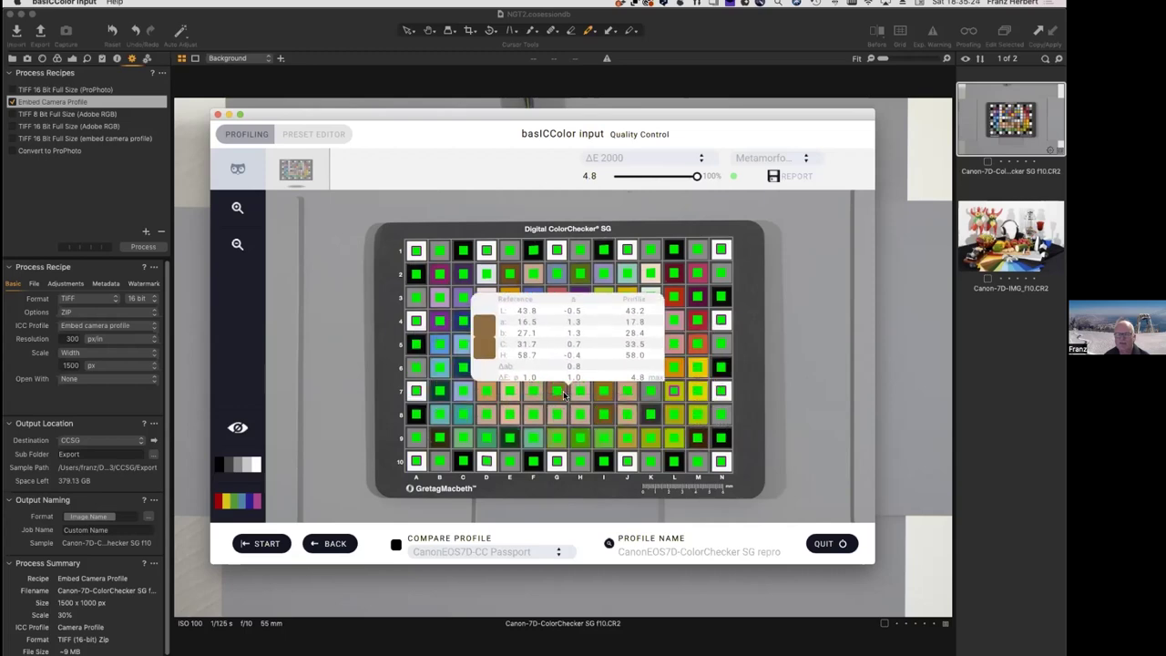
Open the Gray Edit values for the grey patches and toggle gray editing off and back on
left_click(239, 465)
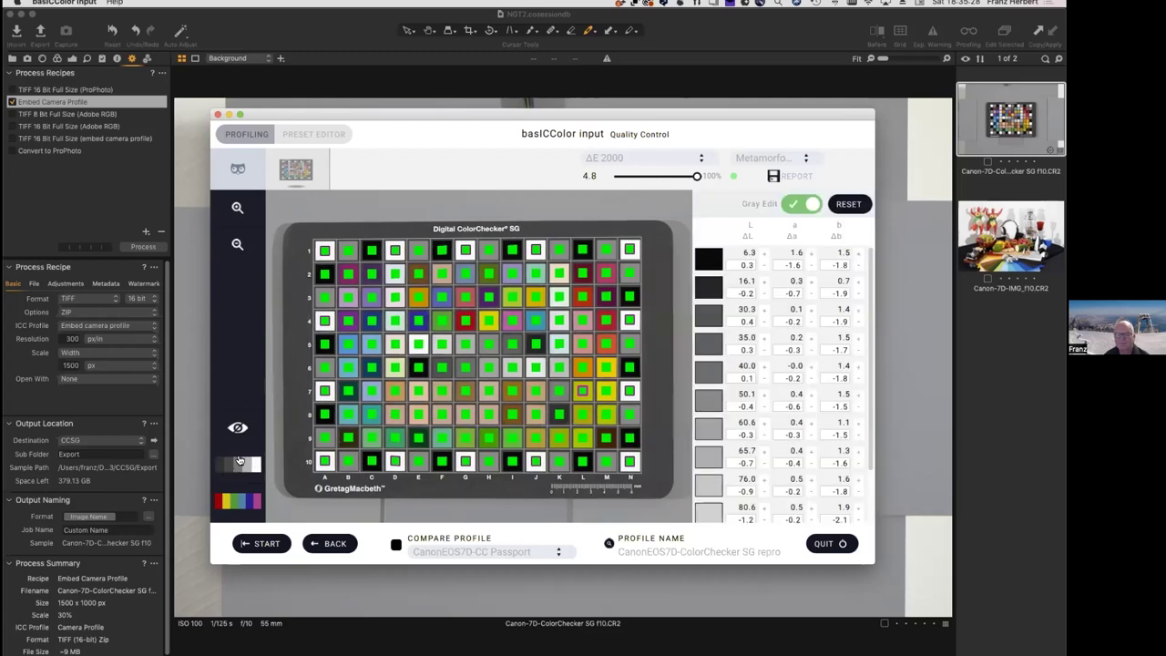
left_click(793, 207)
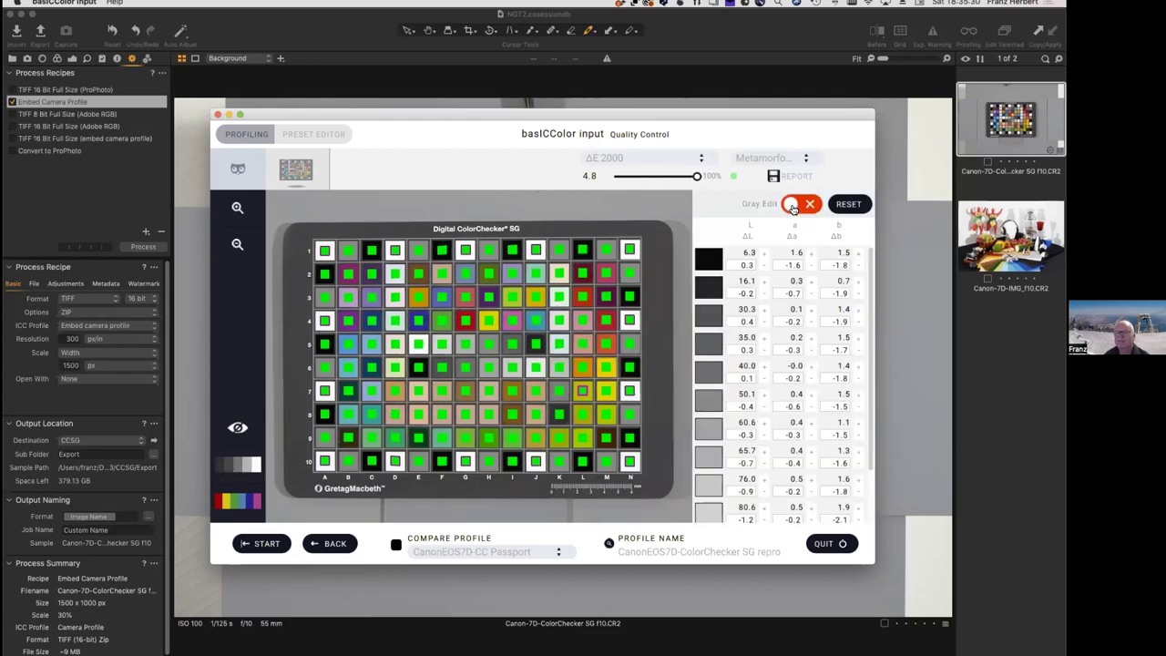
left_click(793, 207)
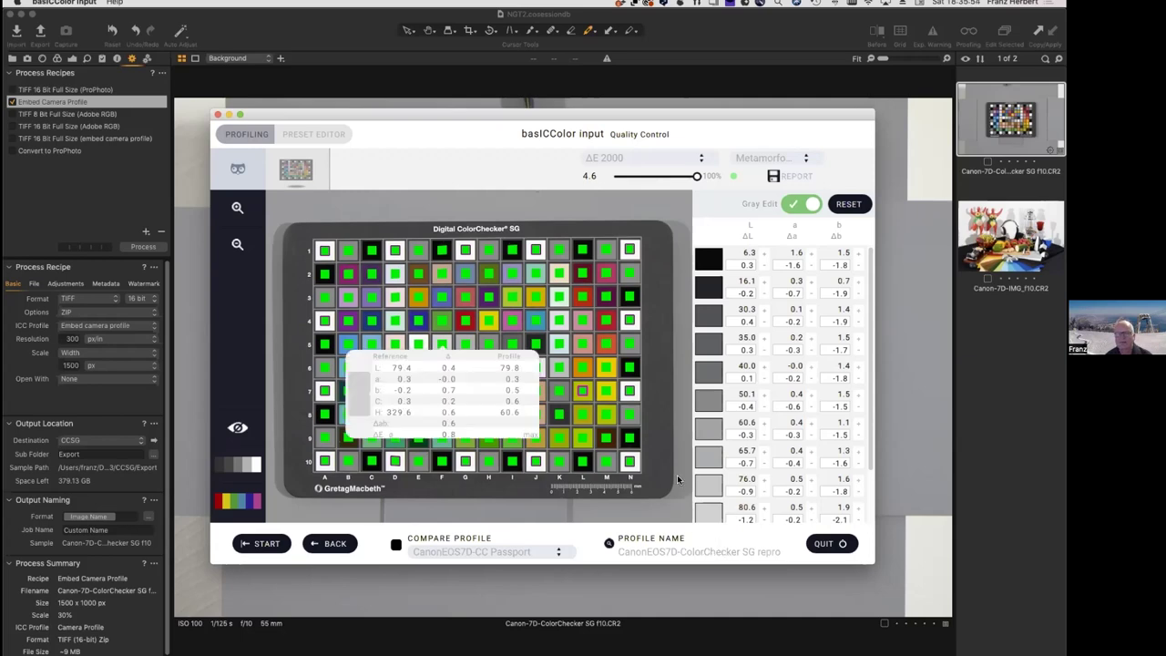
Quit and relaunch Capture One 20, then set the ICC profile to Canon EOS-7D ColorChecker SG repro
left_click(328, 26)
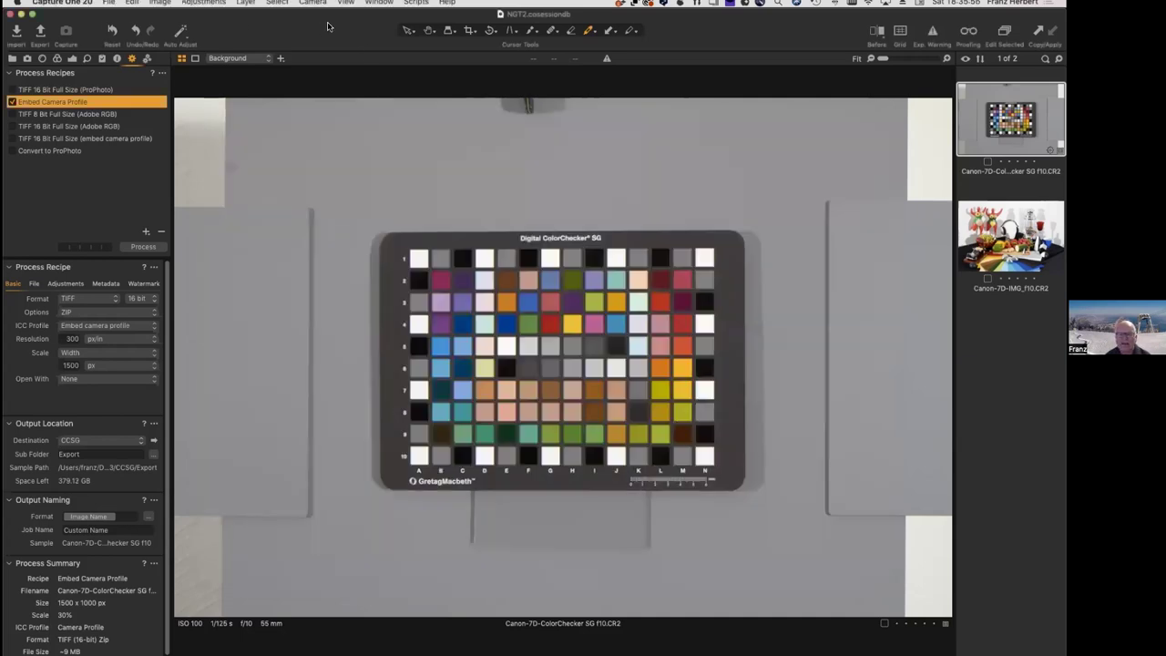
left_click(57, 59)
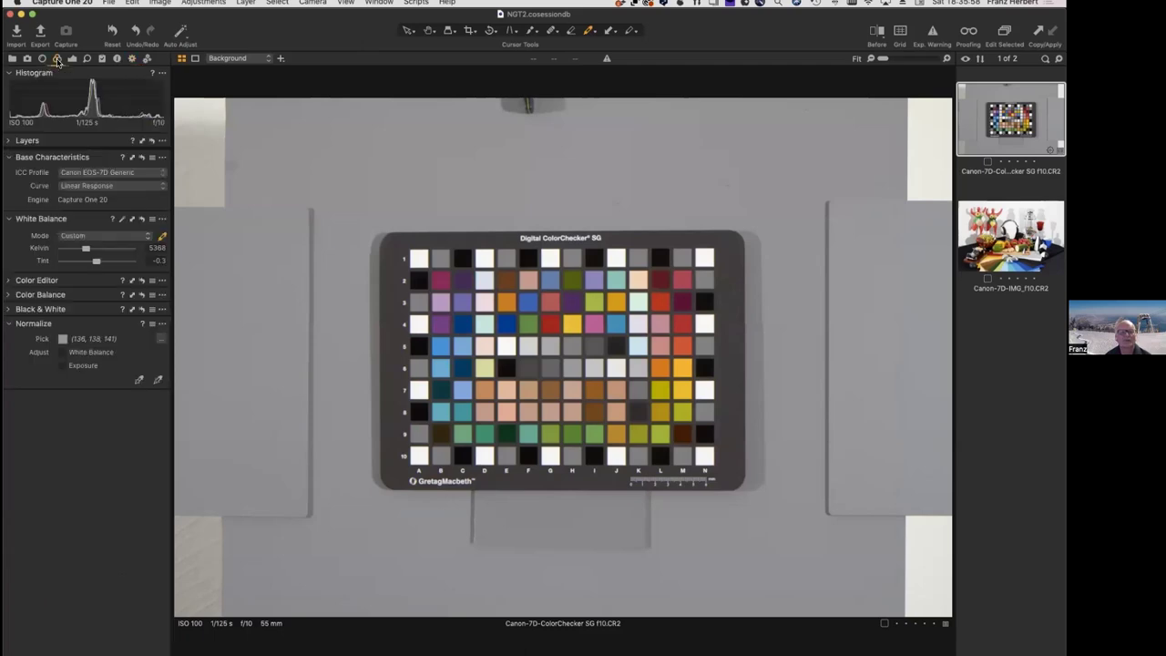
left_click(73, 4)
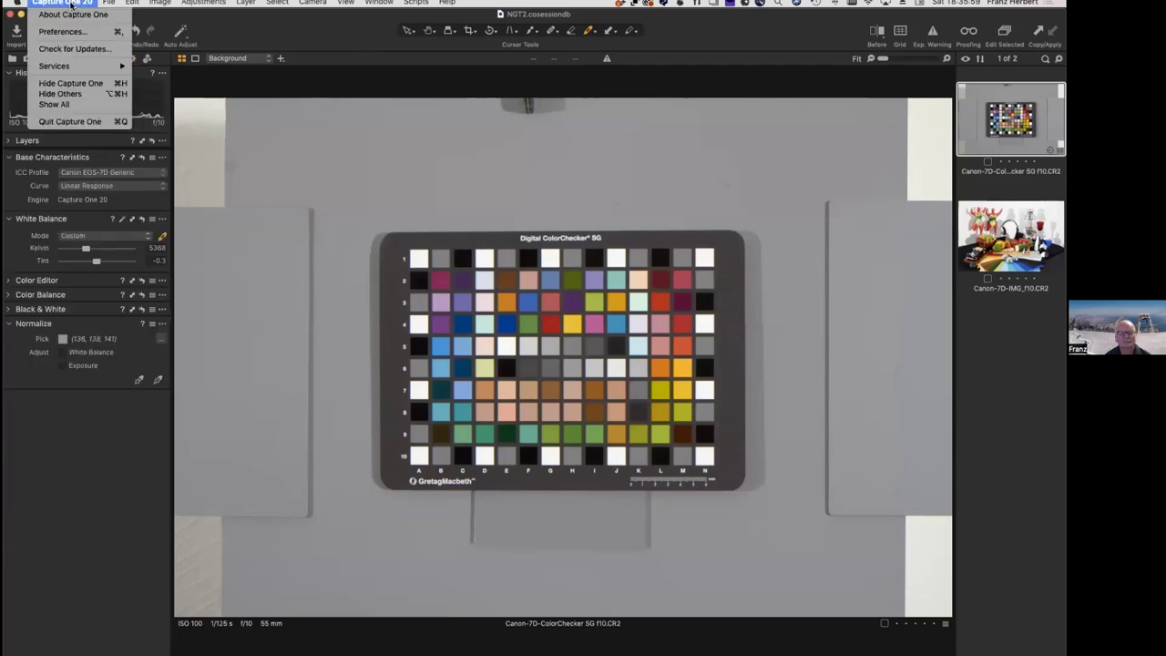
left_click(73, 121)
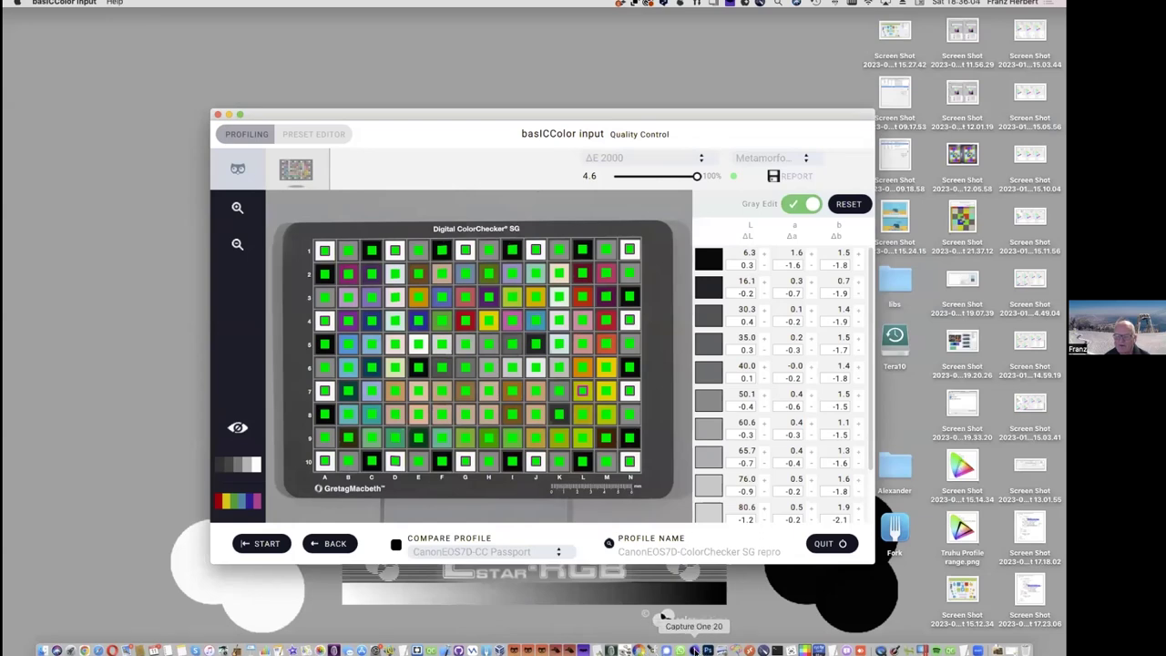
left_click(694, 650)
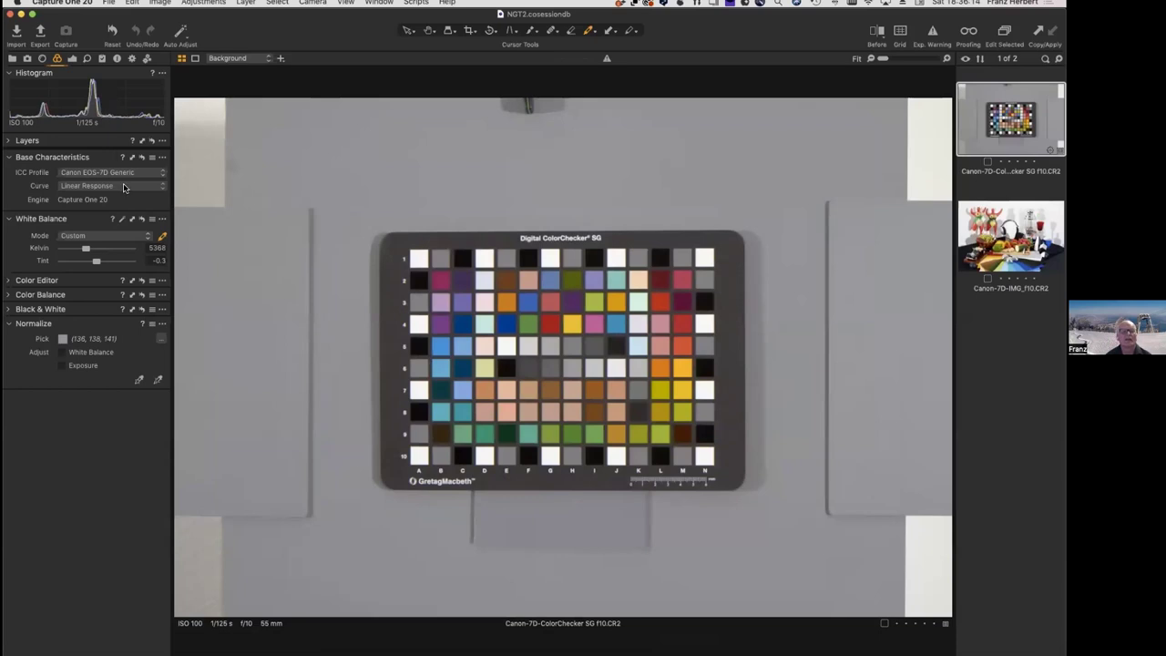
left_click(121, 173)
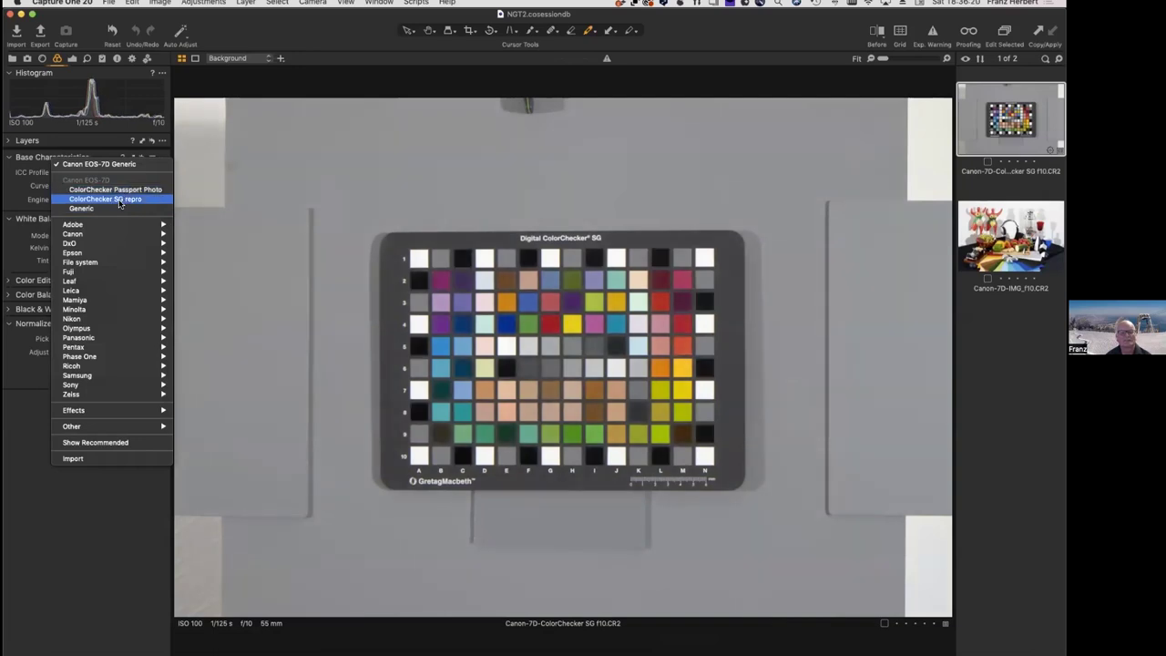
left_click(119, 200)
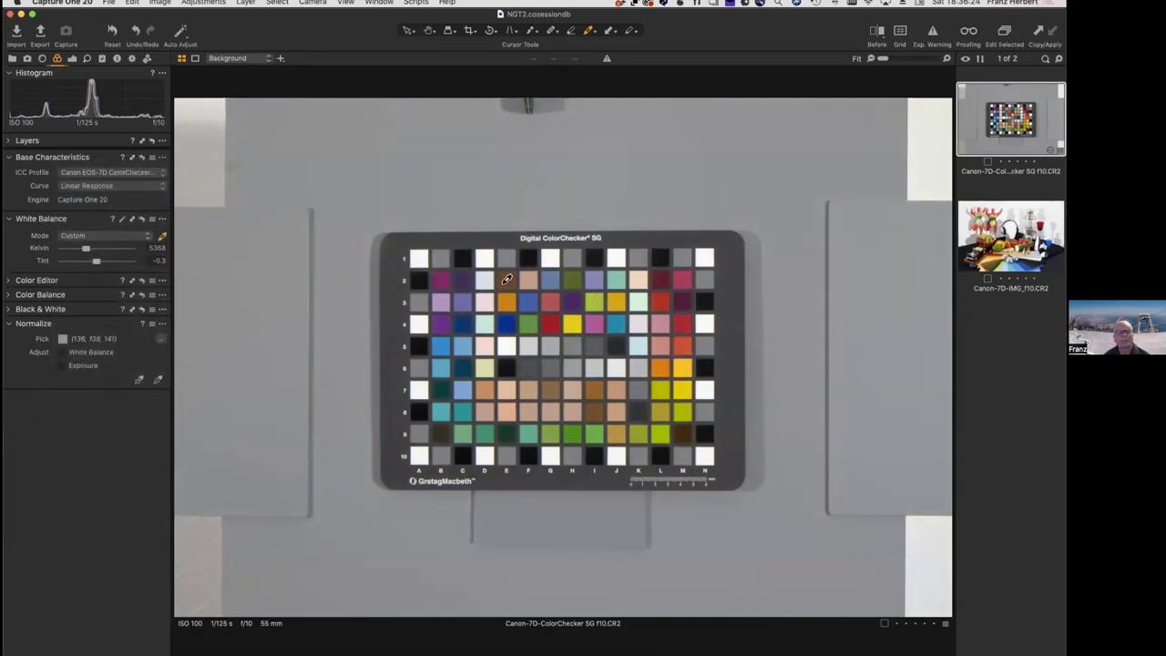
Turn on Compare Profile and compare the SG repro patch errors against other Canon 7D profiles
left_click(540, 650)
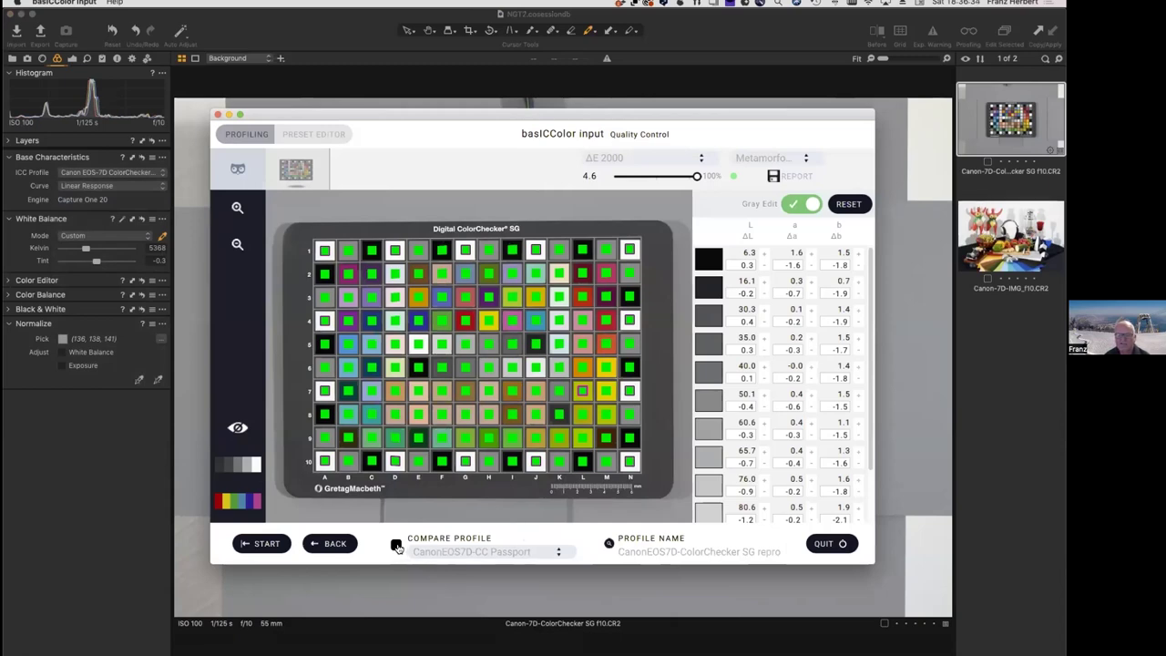
left_click(396, 544)
left_click(475, 554)
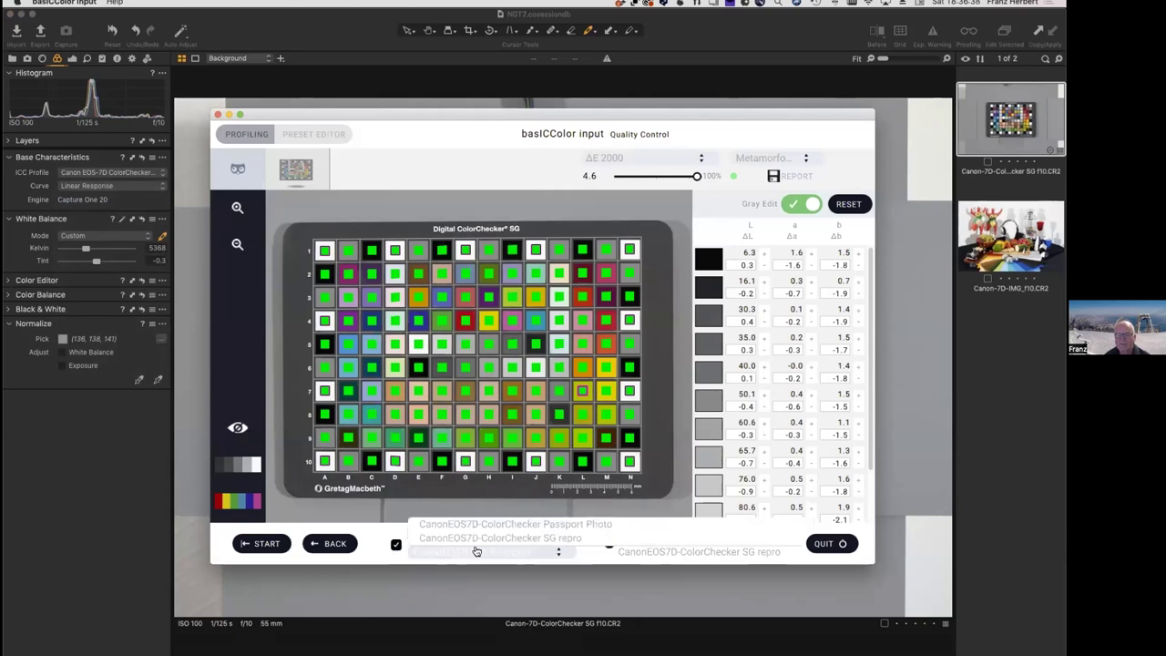
left_click(477, 550)
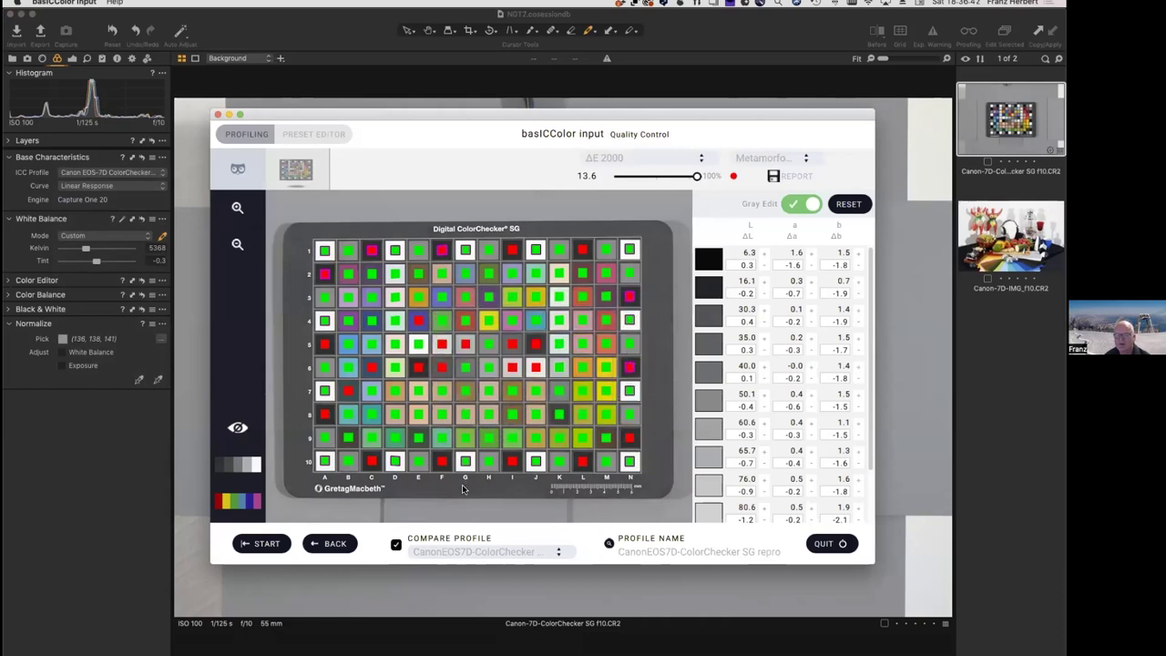
left_click(500, 554)
left_click(519, 355)
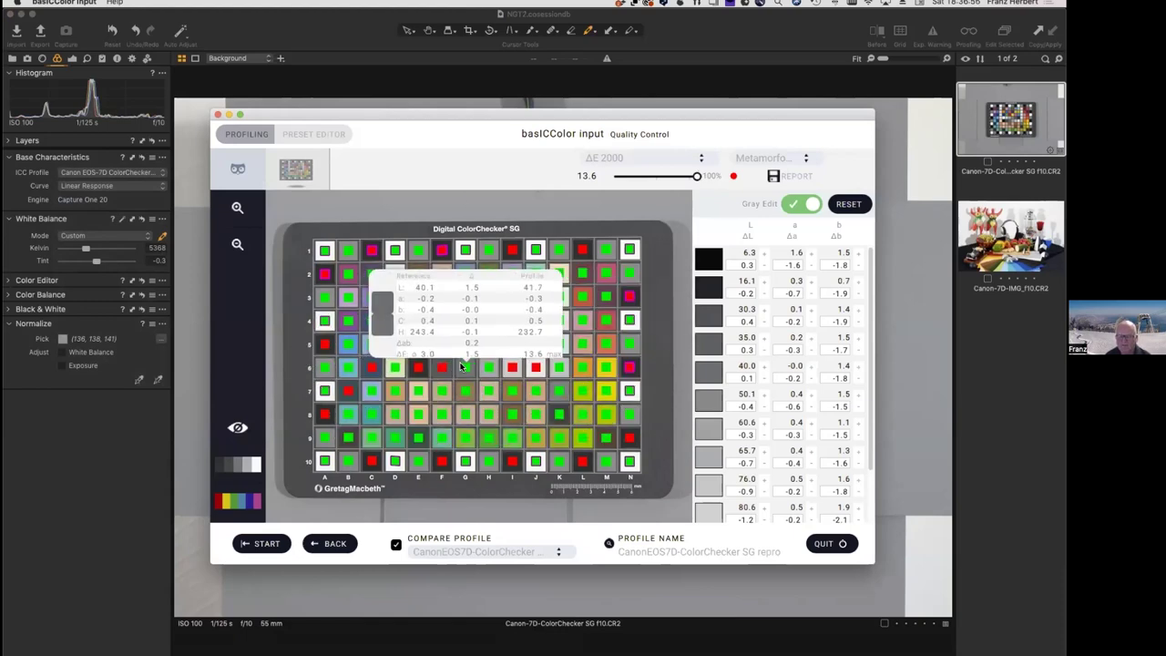
left_click(461, 563)
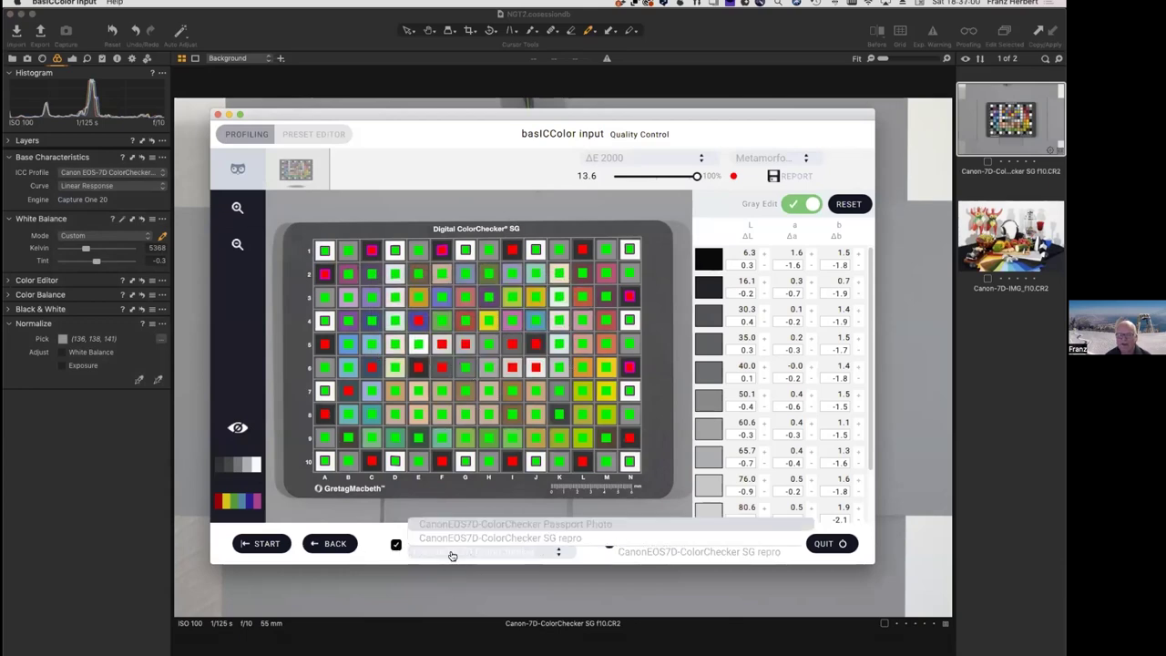
left_click(452, 541)
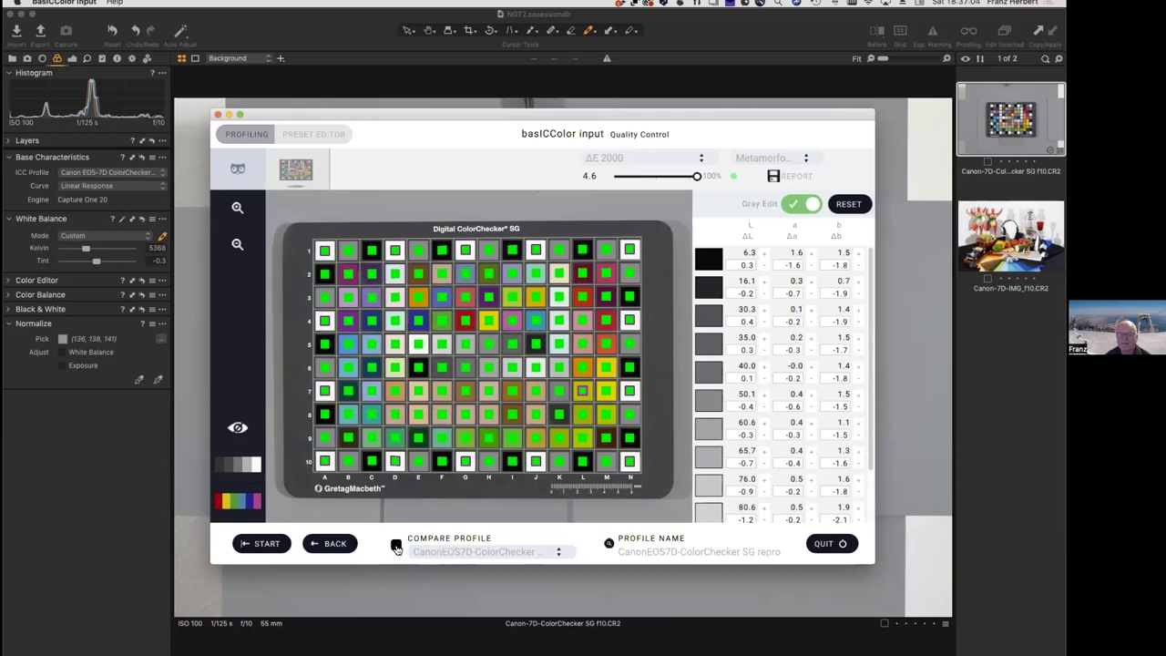
mouse_move(377, 351)
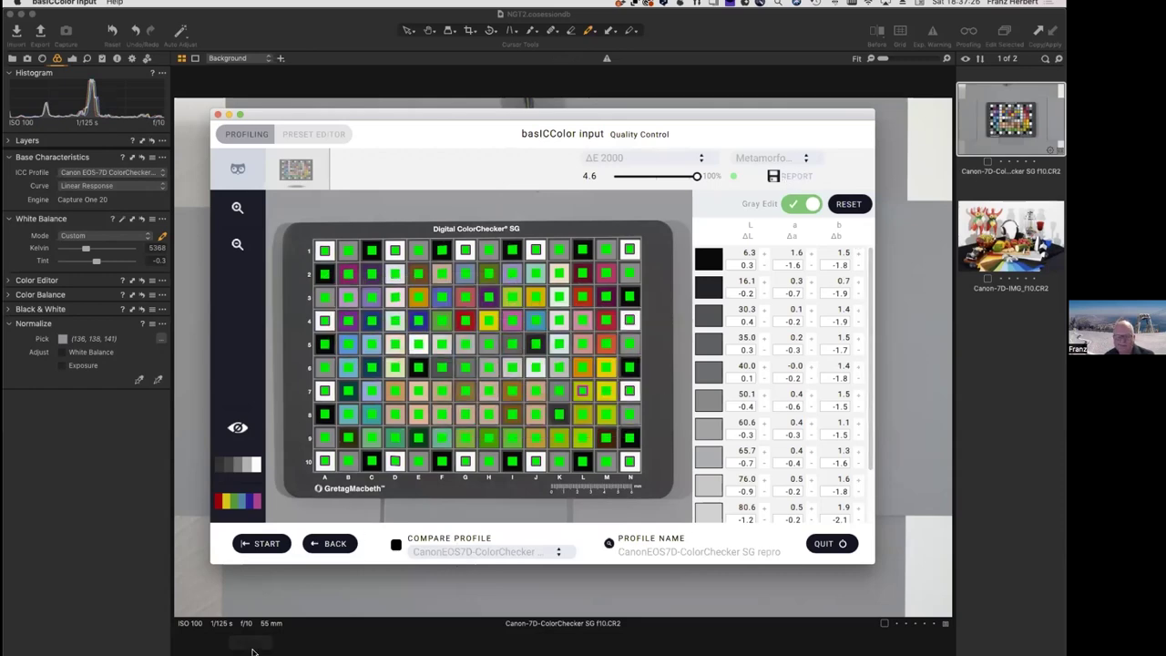
Scroll Opera's Profile Report down to the ISO/TS19264 Level A passed verdict, then go back to Capture One
mouse_move(183, 650)
left_click(113, 651)
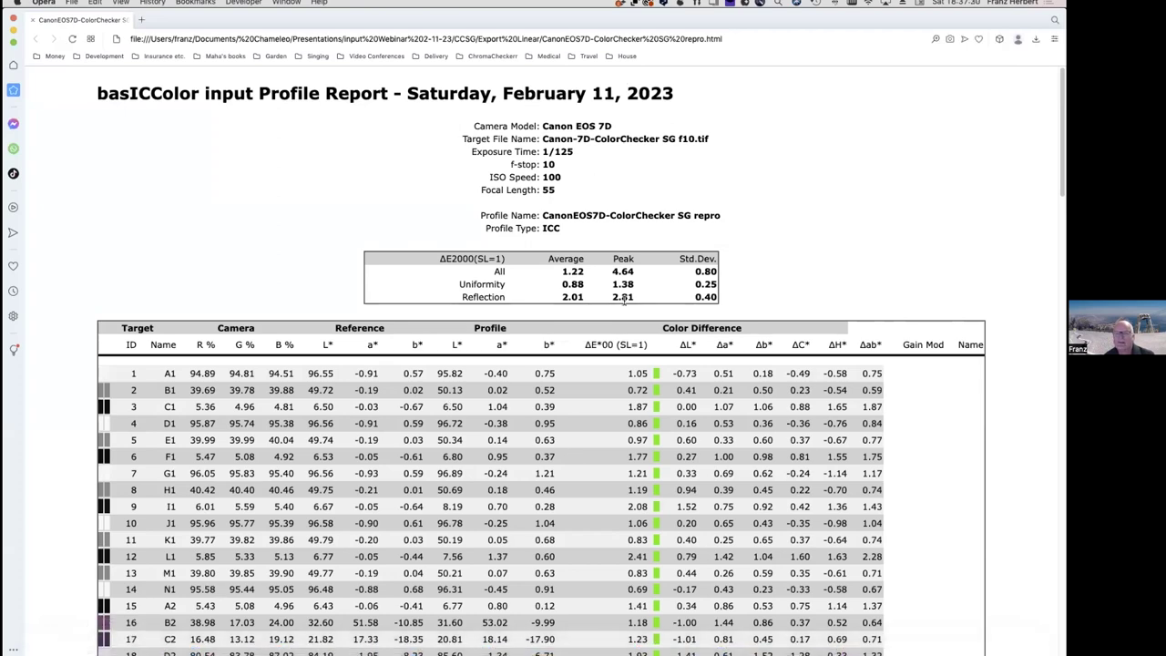
scroll(652, 315, "down", 5)
scroll(521, 309, "down", 11)
scroll(522, 312, "down", 20)
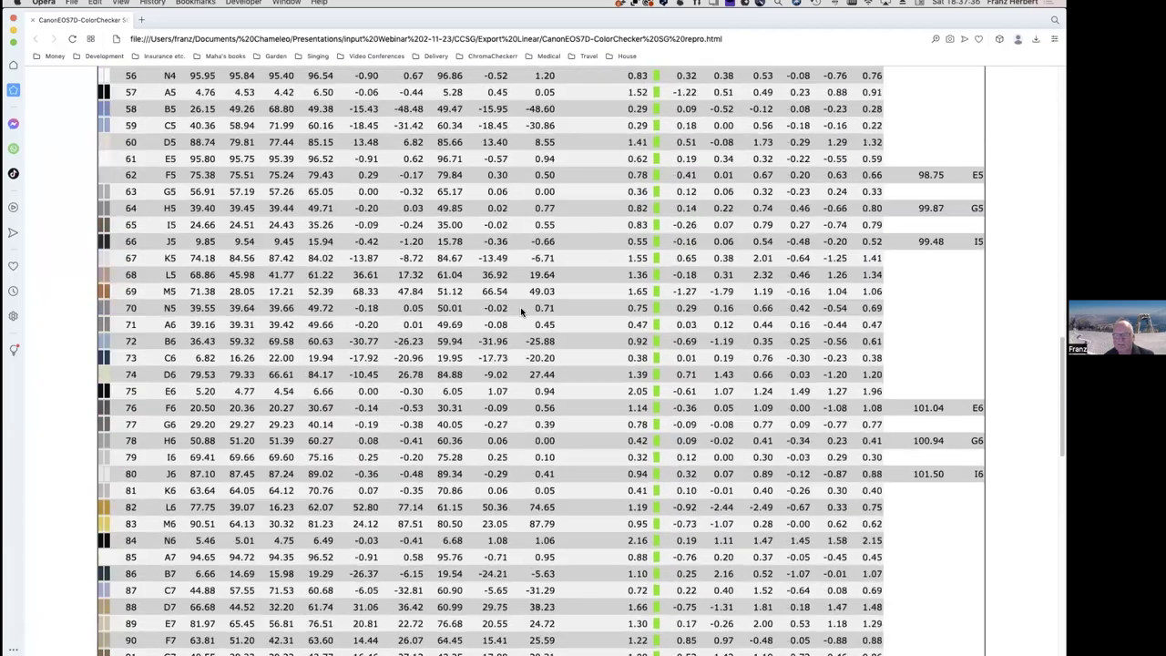
scroll(523, 312, "down", 3)
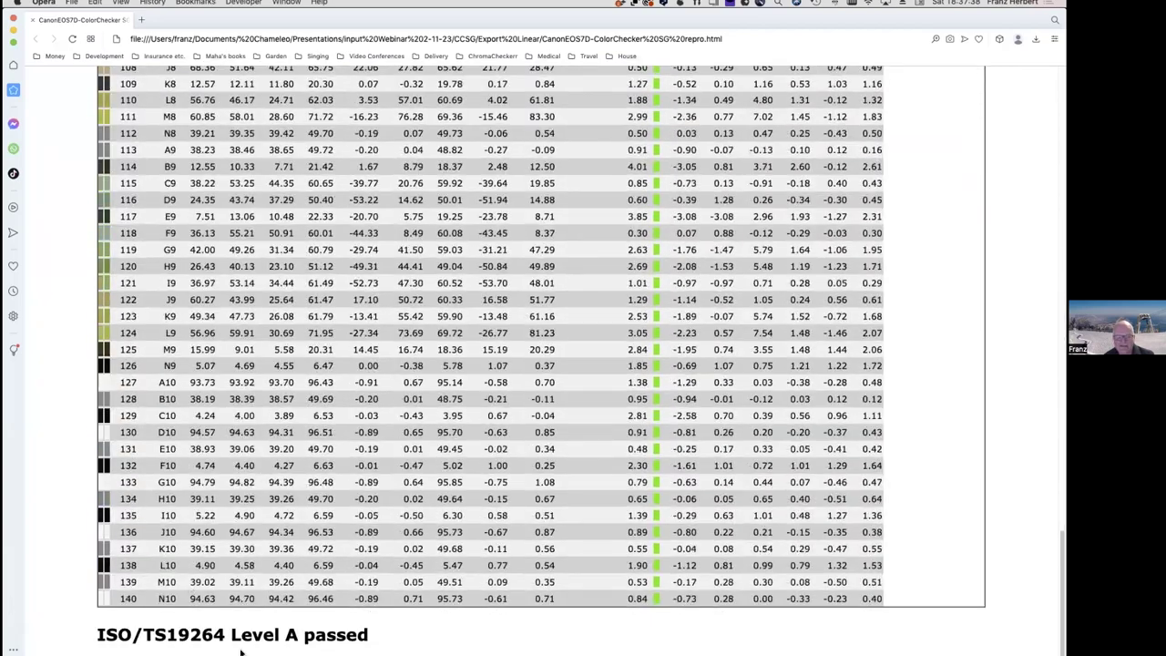
scroll(684, 196, "up", 20)
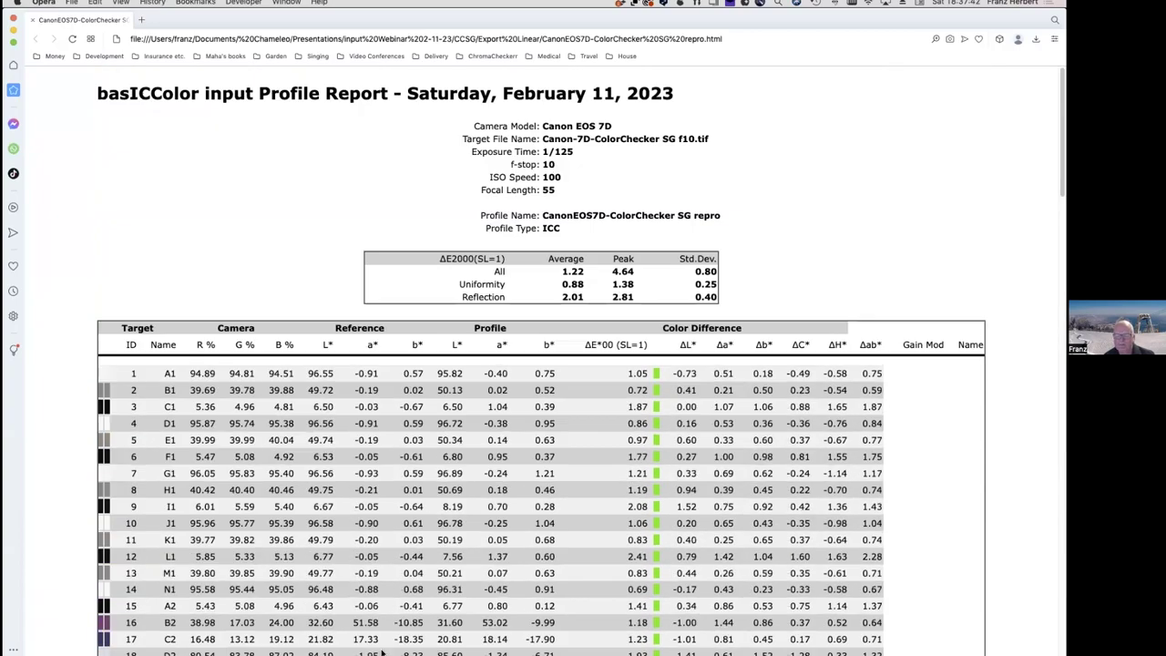
mouse_move(383, 652)
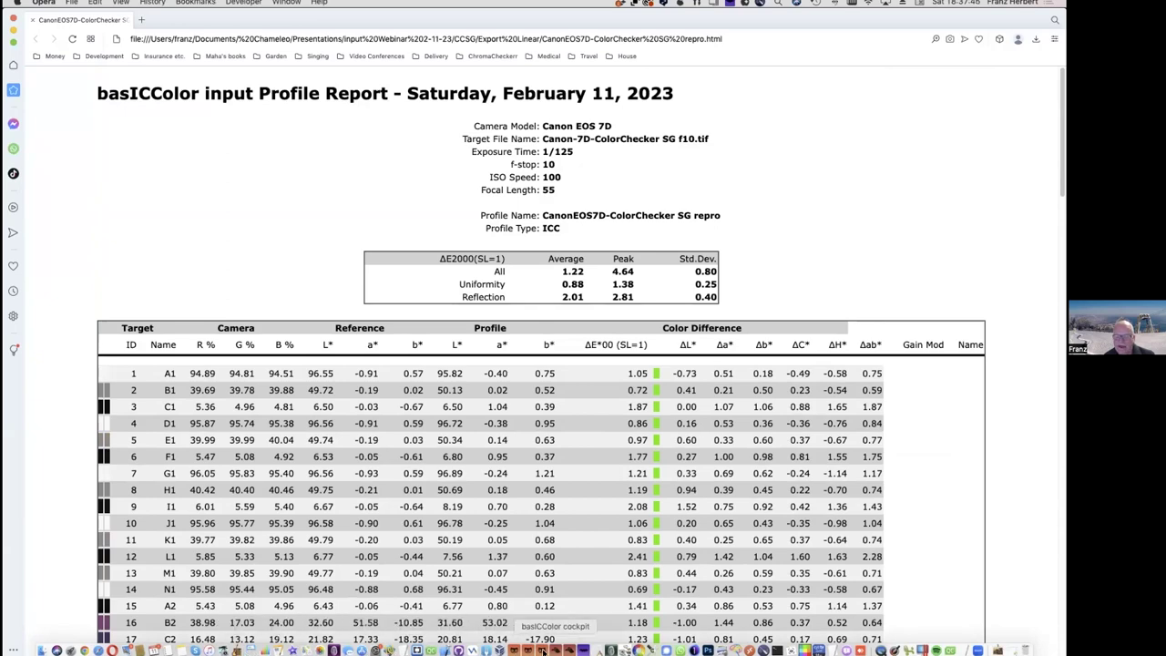
left_click(694, 650)
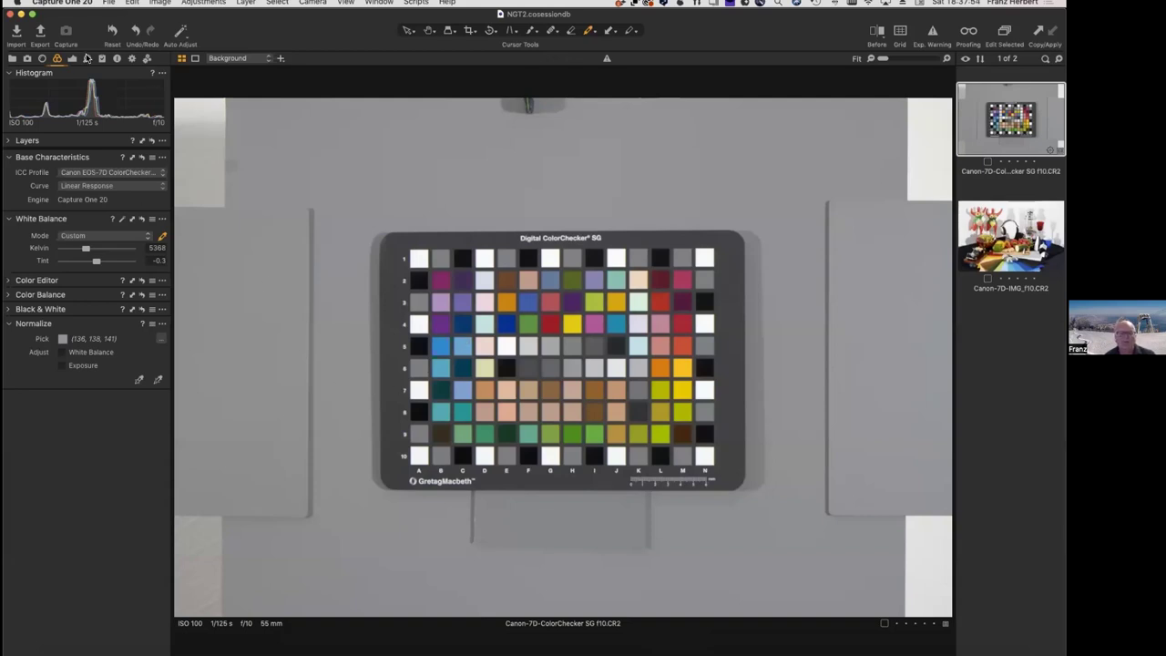
Process the ColorChecker SG chart with the Convert to ProPhoto recipe as an 8-bit ProPhoto TIFF
left_click(132, 59)
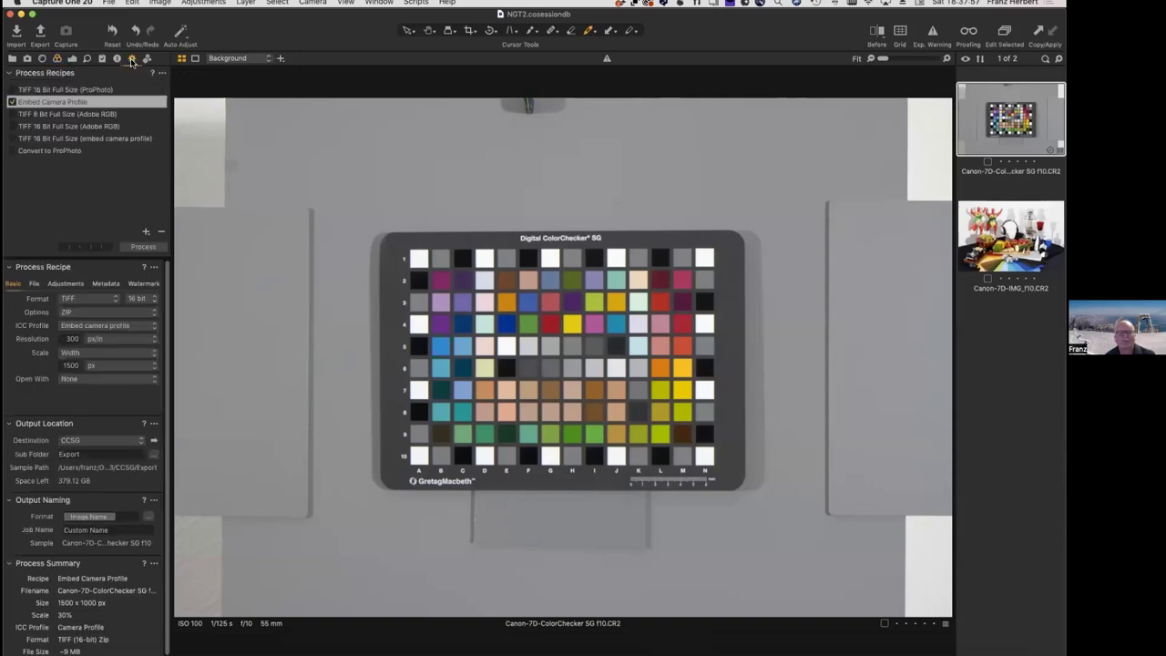
left_click(42, 151)
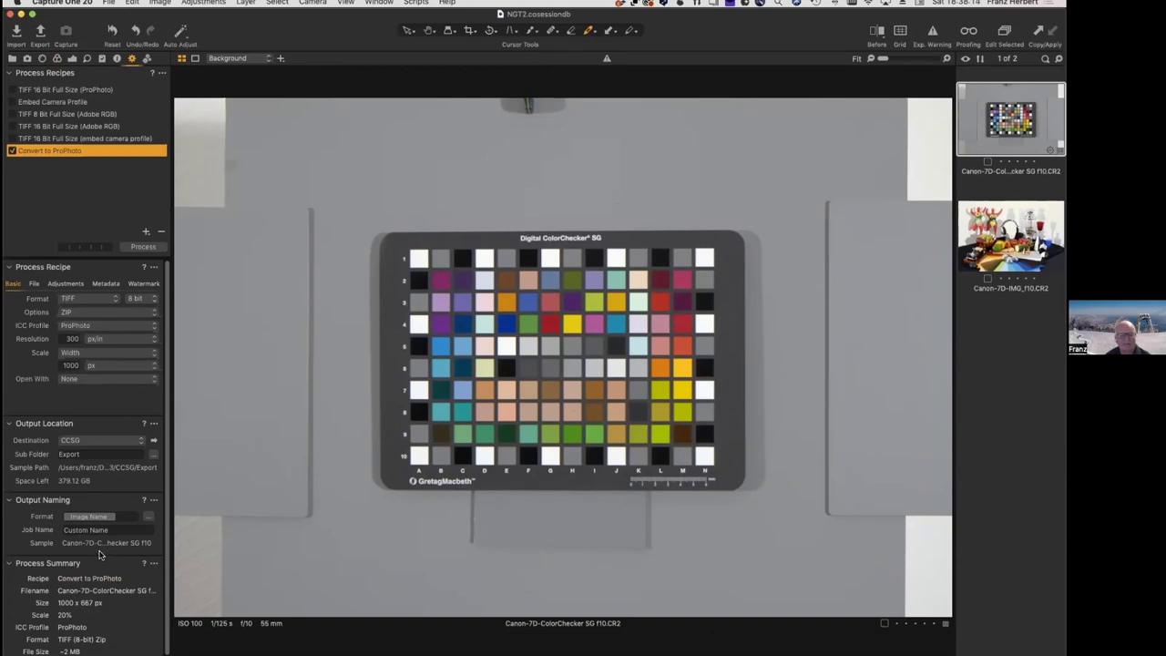
left_click(146, 248)
left_click(83, 325)
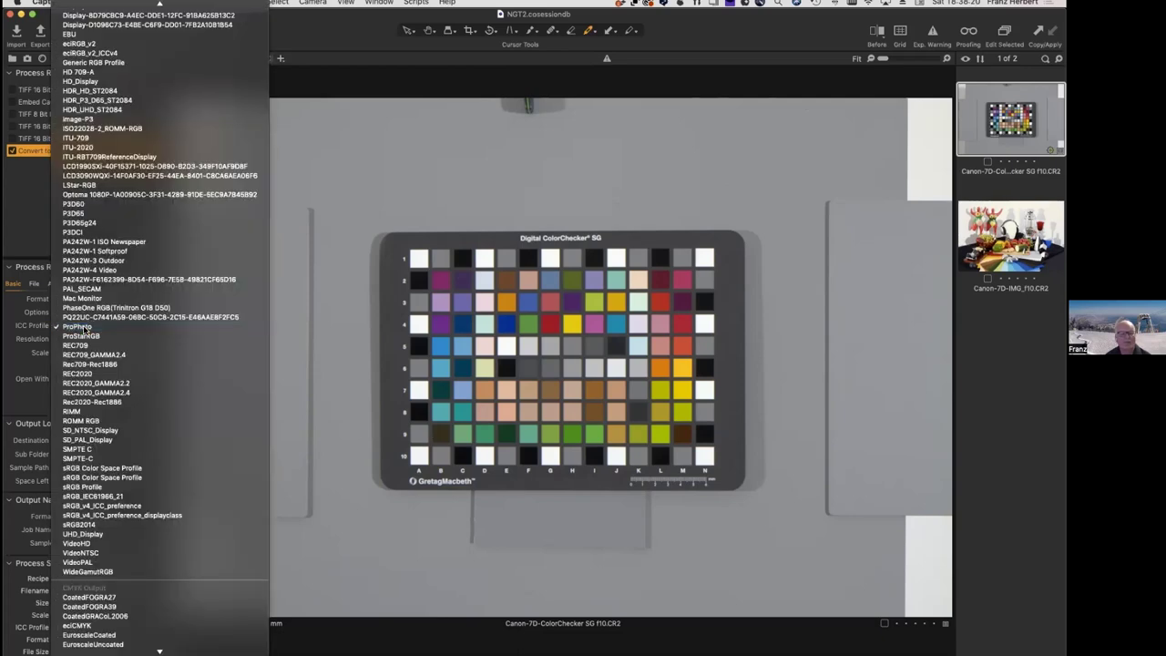
left_click(65, 328)
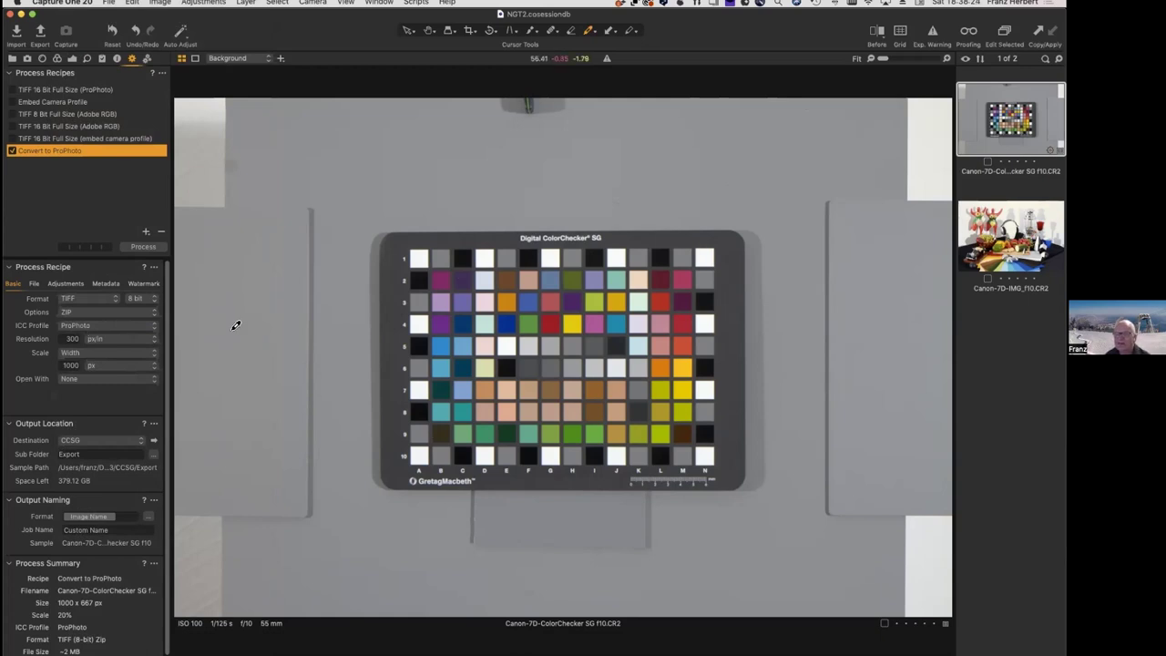
mouse_move(487, 651)
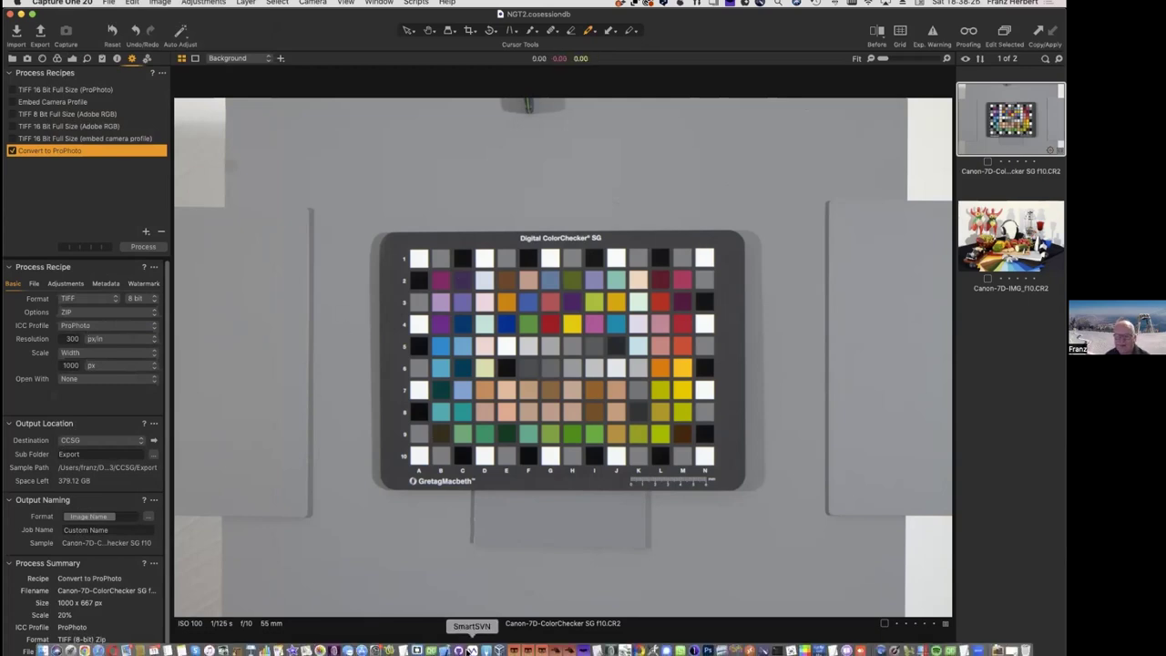
Start a new basICColor input profiling run with the exported chart image, enlarged to fill the view
left_click(541, 651)
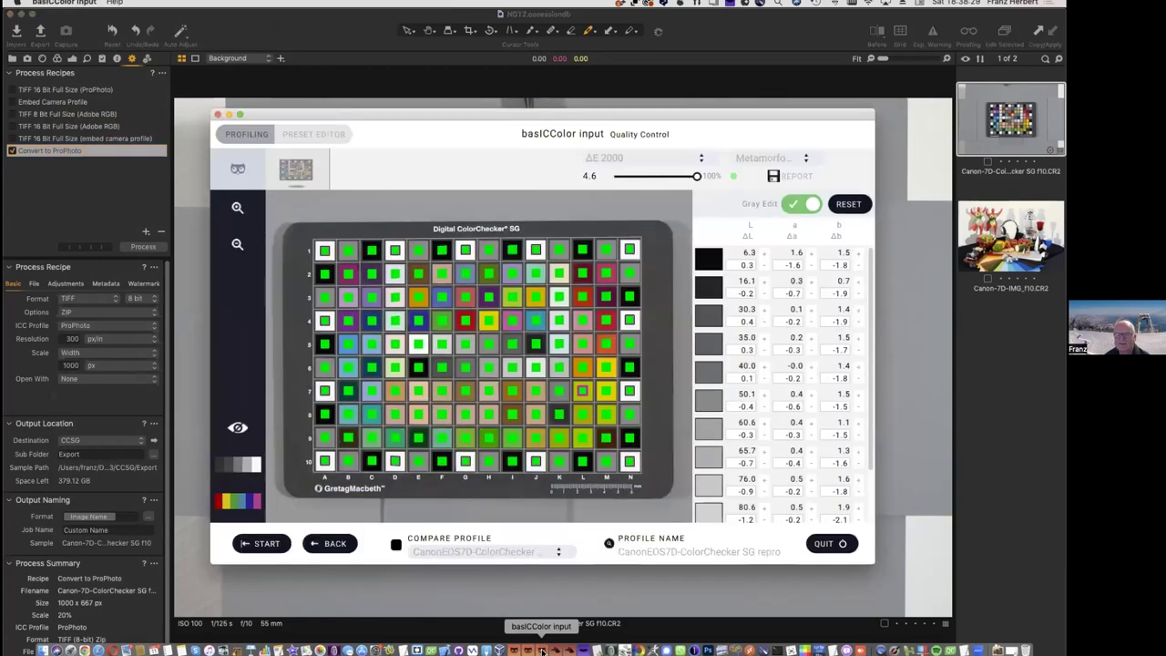
left_click(262, 547)
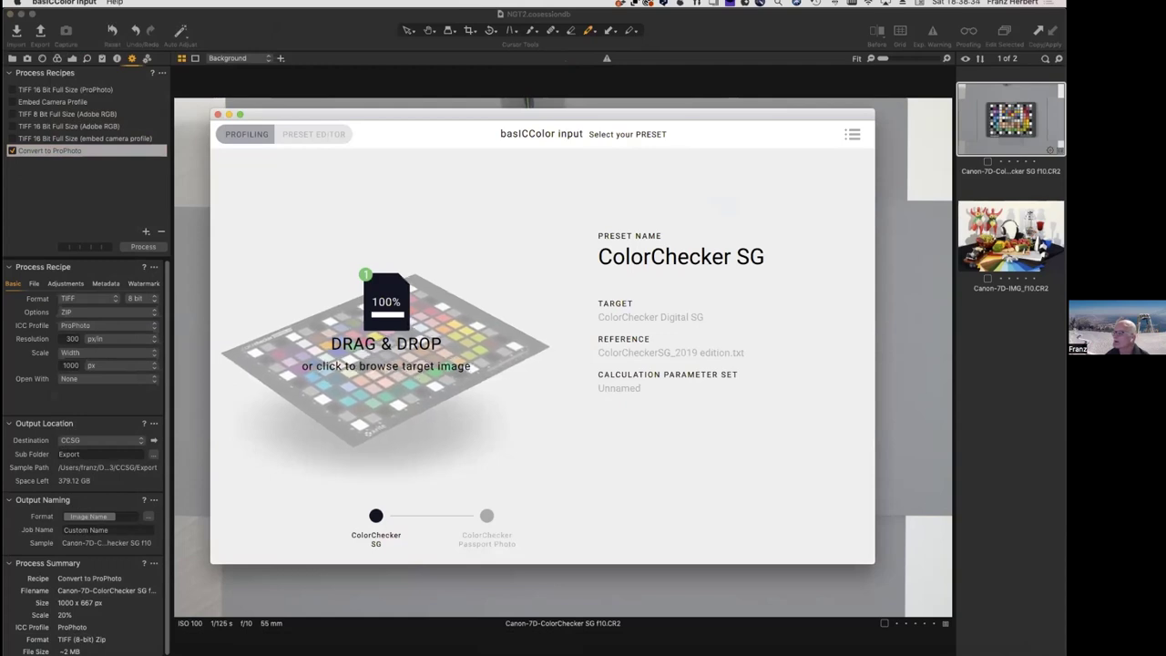
left_click_drag(603, 291, 385, 299)
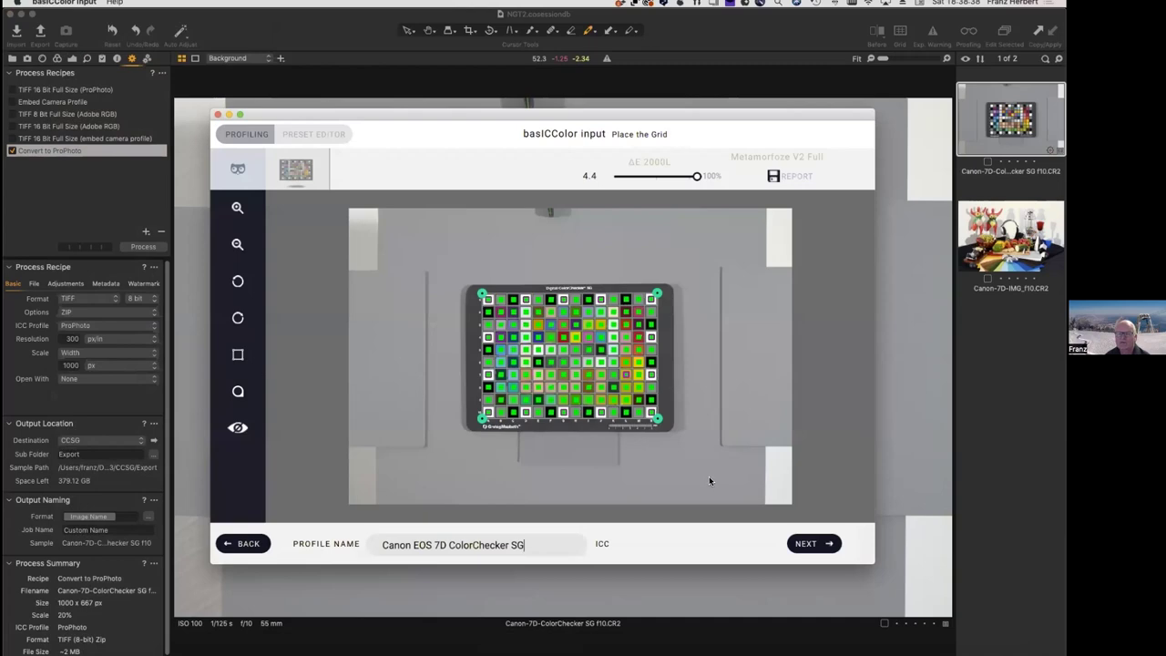
left_click(237, 208)
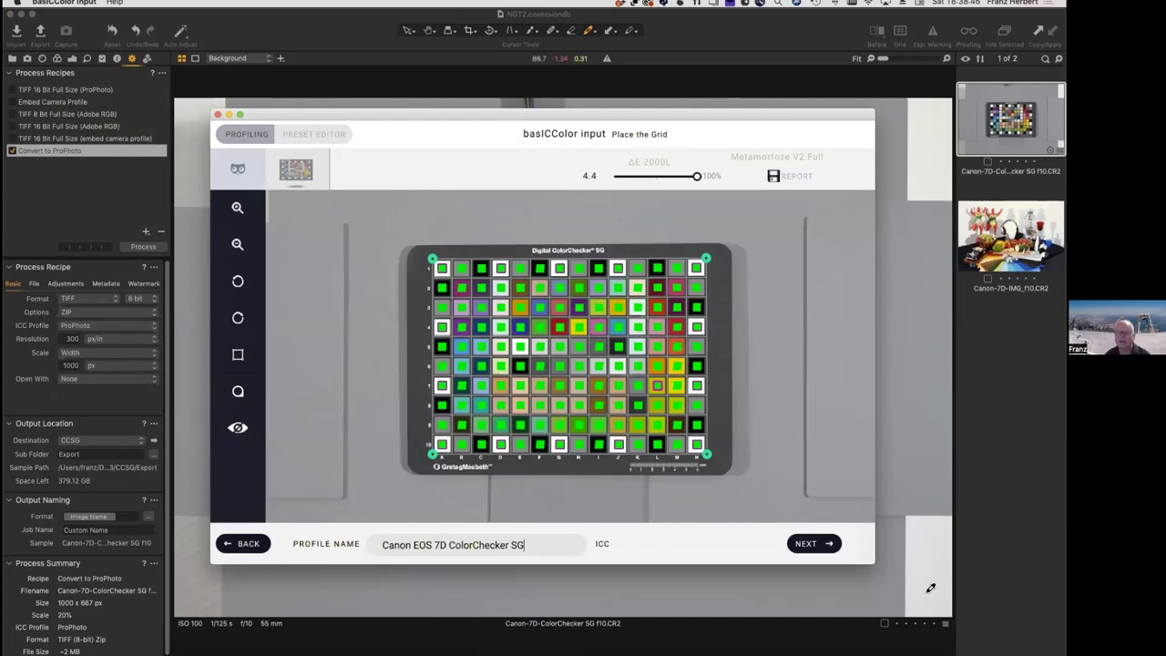
Lower the ΔE 2000 tolerance slider to about 50% so the threshold reads 1.1
mouse_move(526, 357)
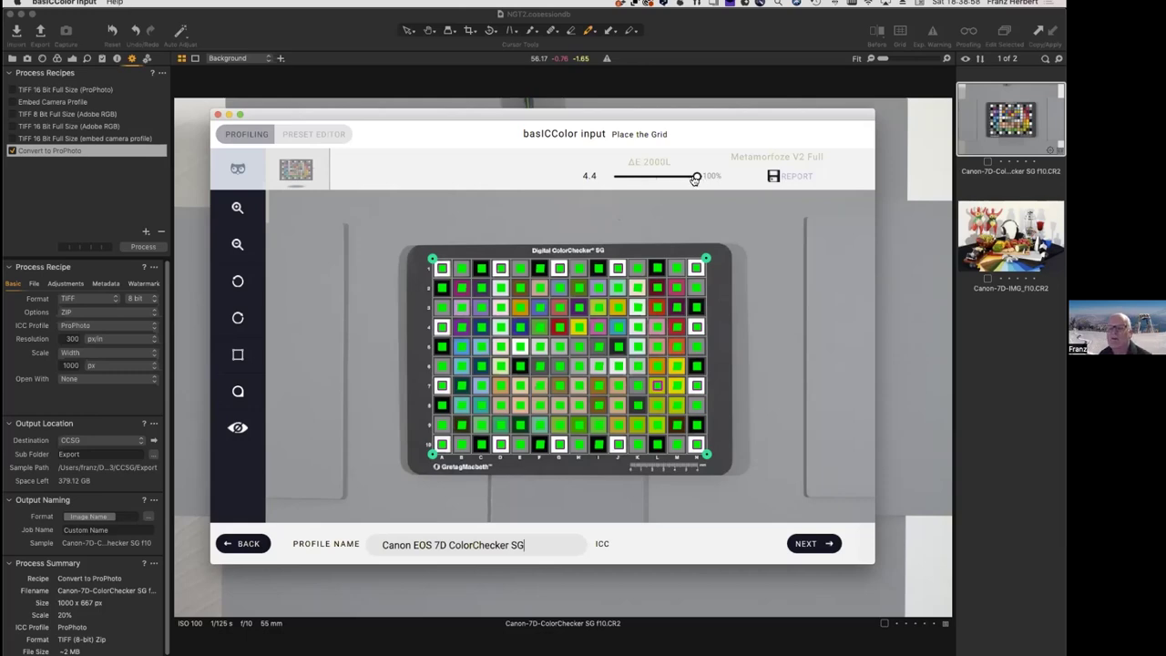
left_click(657, 181)
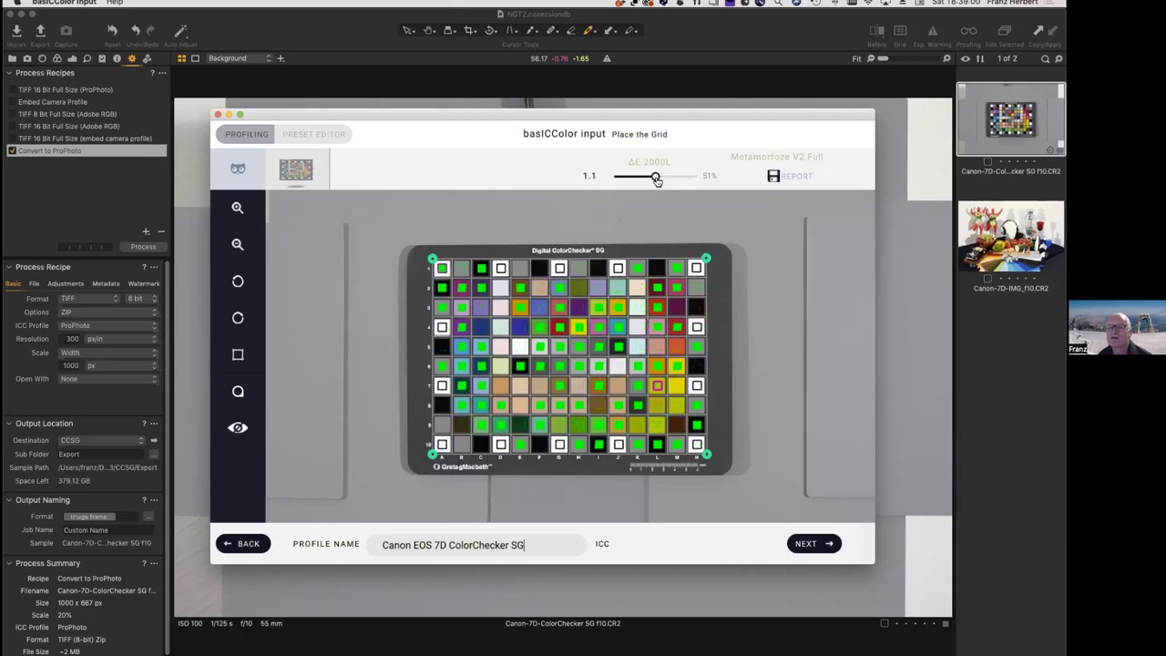
left_click_drag(656, 181, 655, 180)
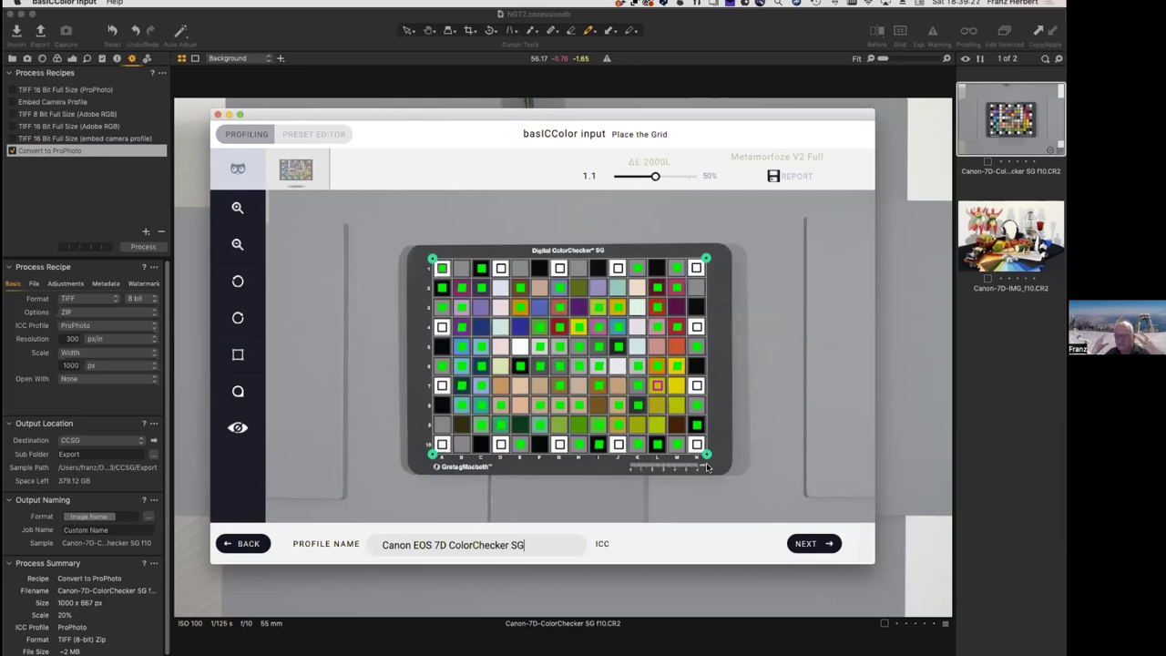
mouse_move(695, 428)
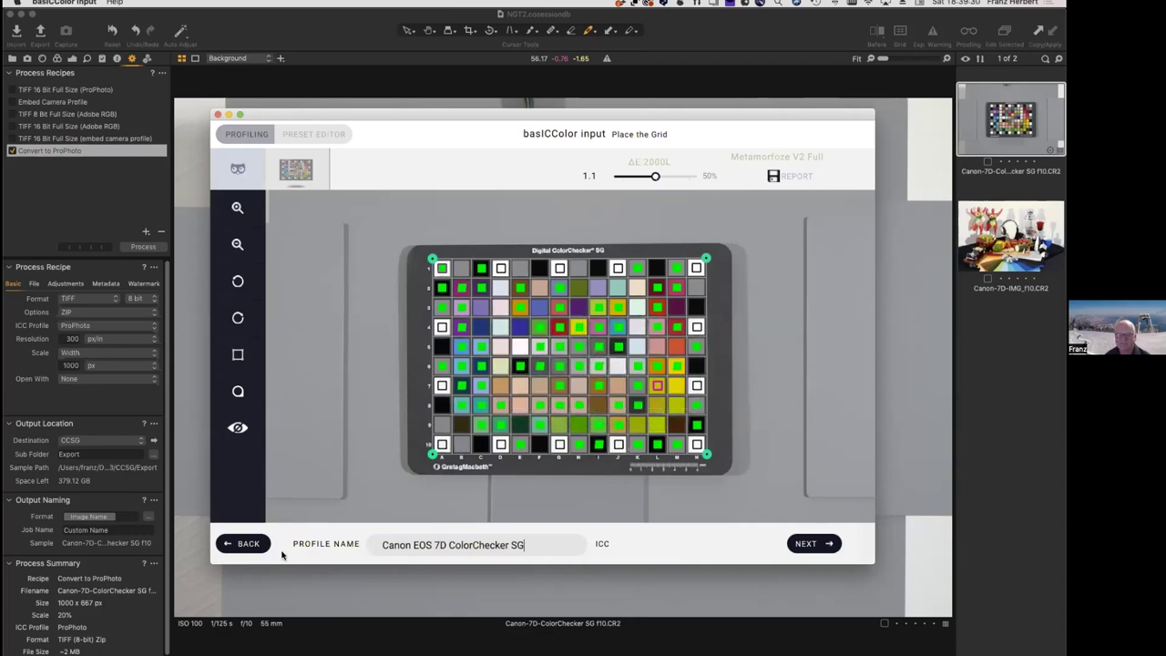
Go back to the Select your PRESET page and hide all other applications via basICColor input > Hide Others
left_click(245, 545)
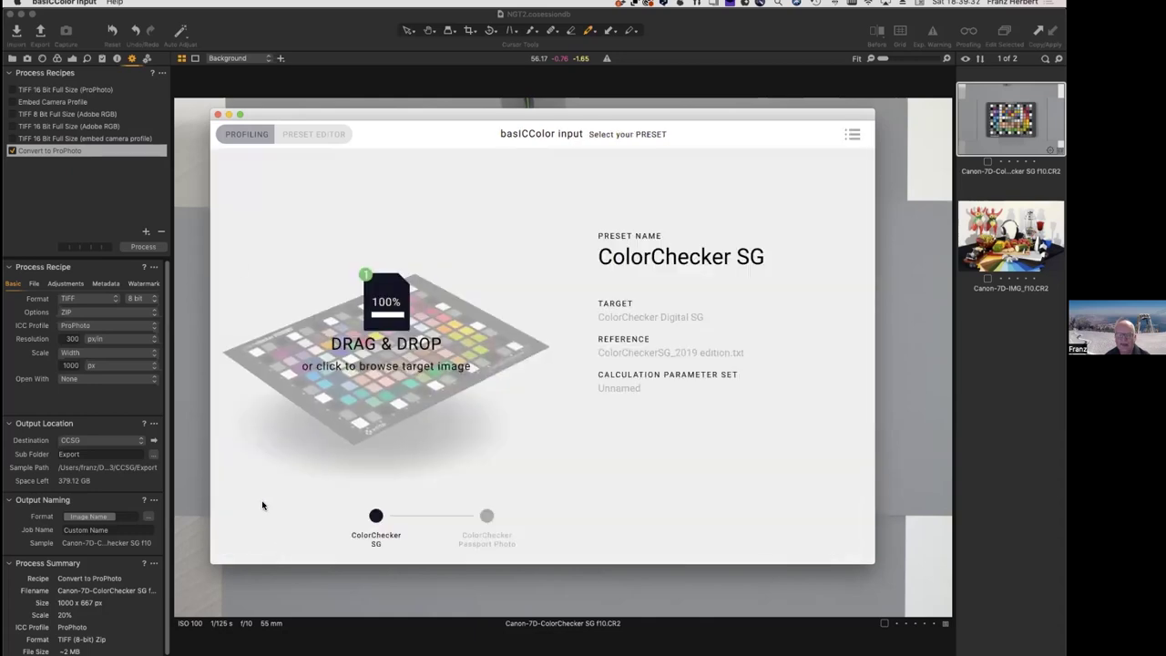
left_click(66, 3)
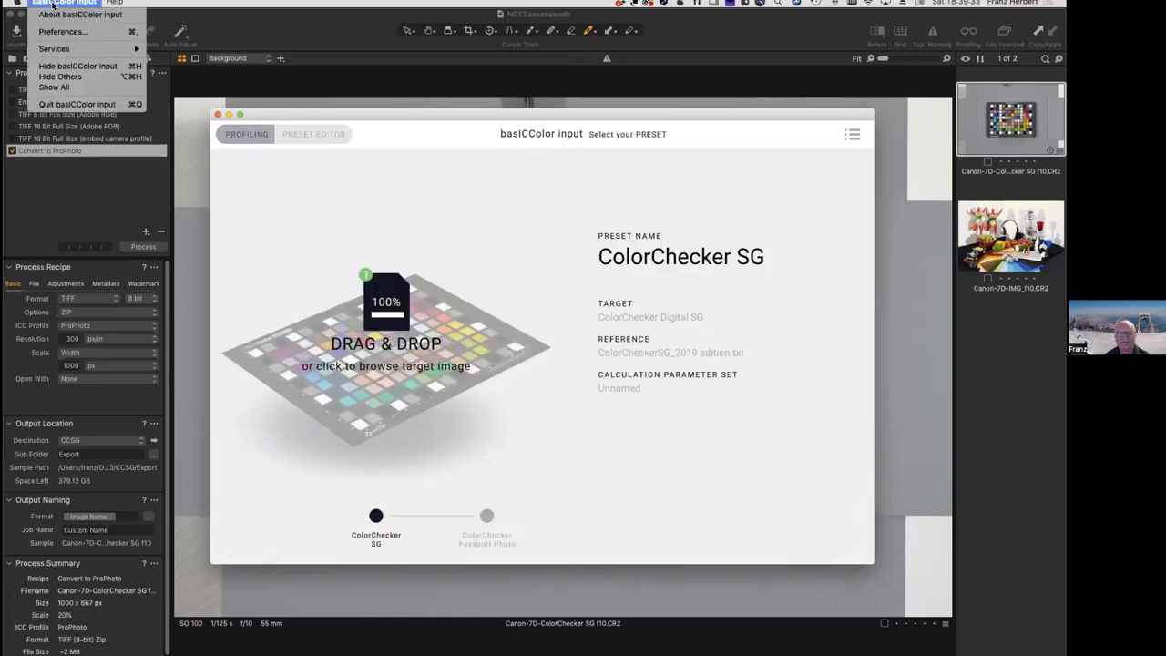
left_click(77, 104)
left_click(87, 7)
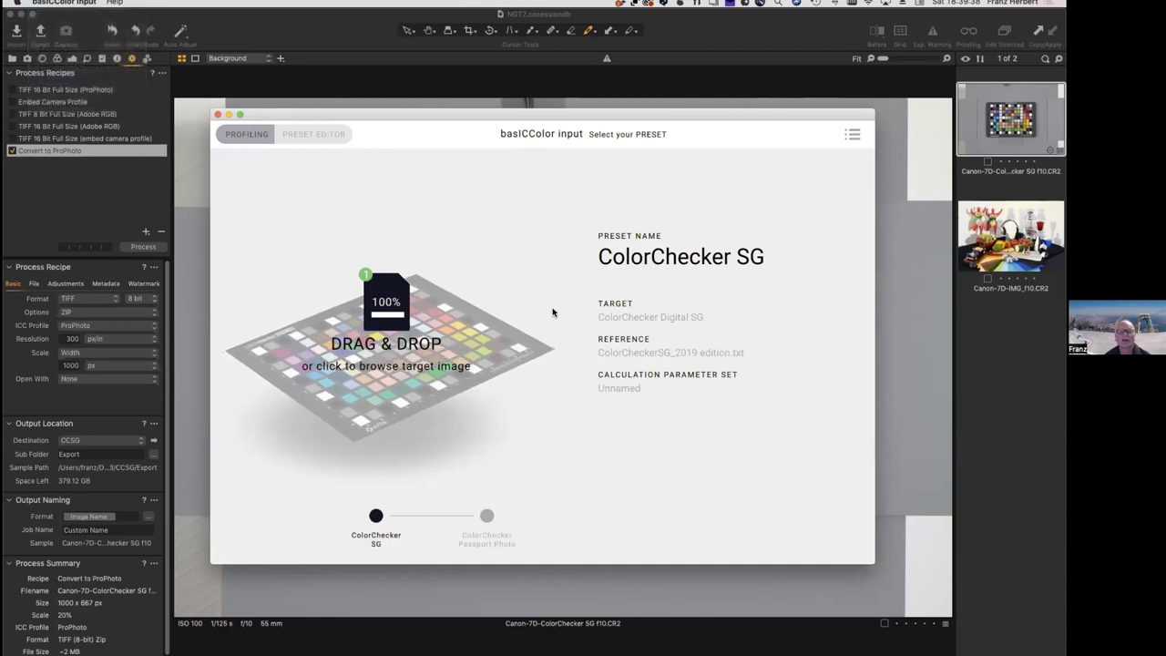
left_click(83, 77)
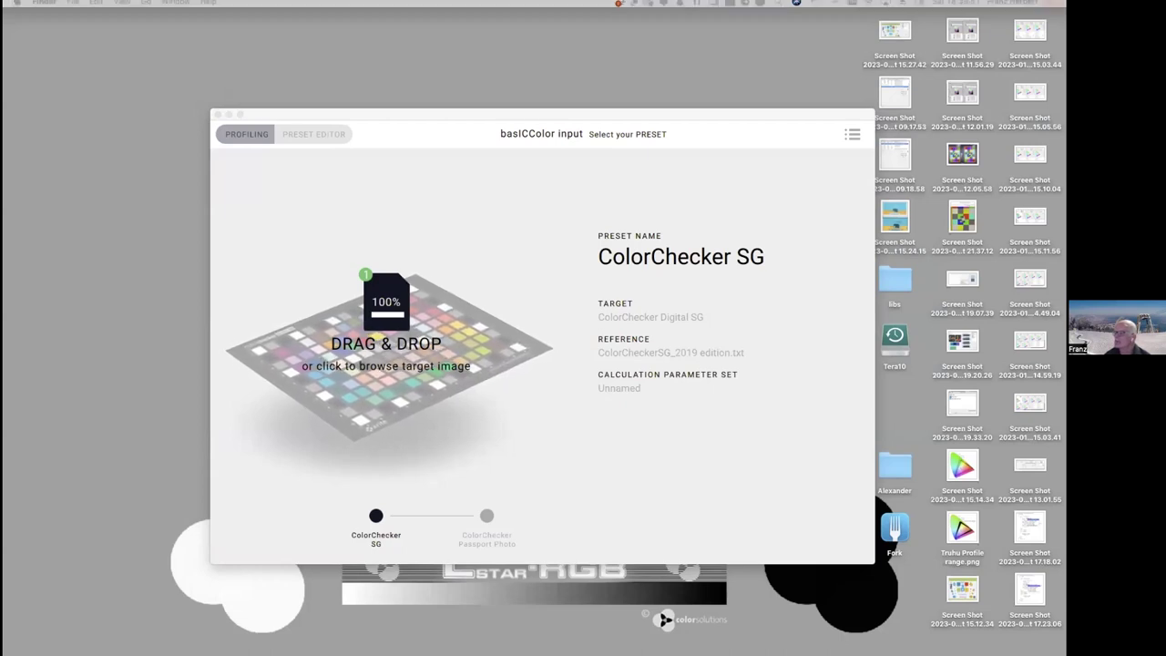
Load Canon-7D-ColorChecker SG f10.CR2 as the target and zoom in twice on the chart
left_click_drag(446, 163, 382, 305)
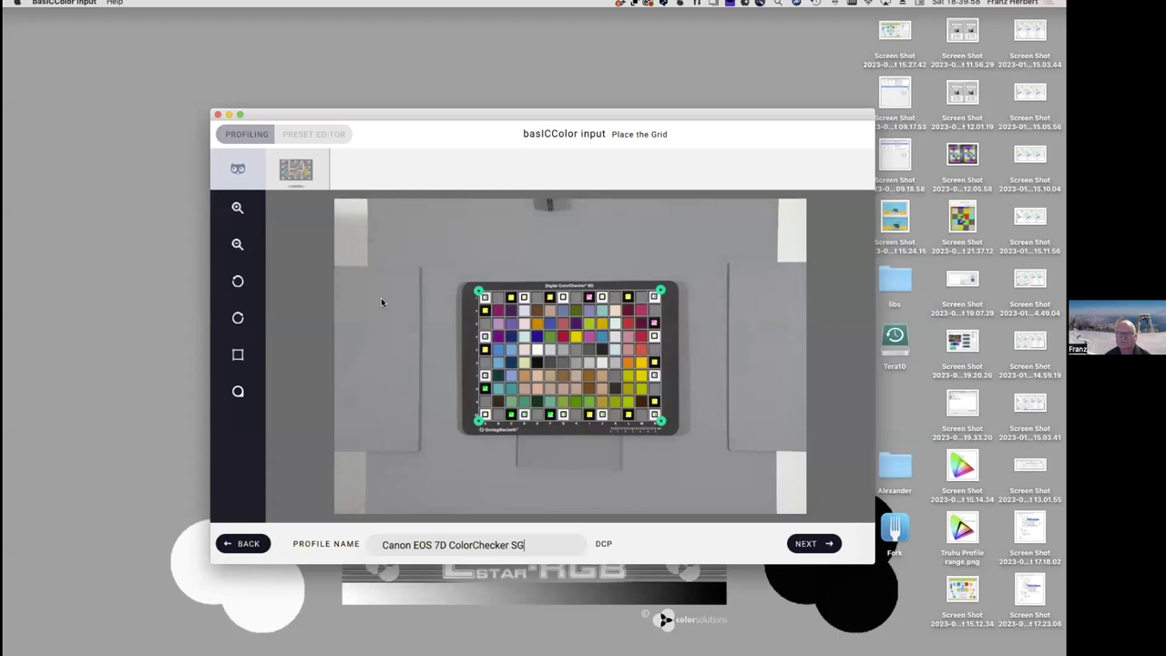
left_click(236, 209)
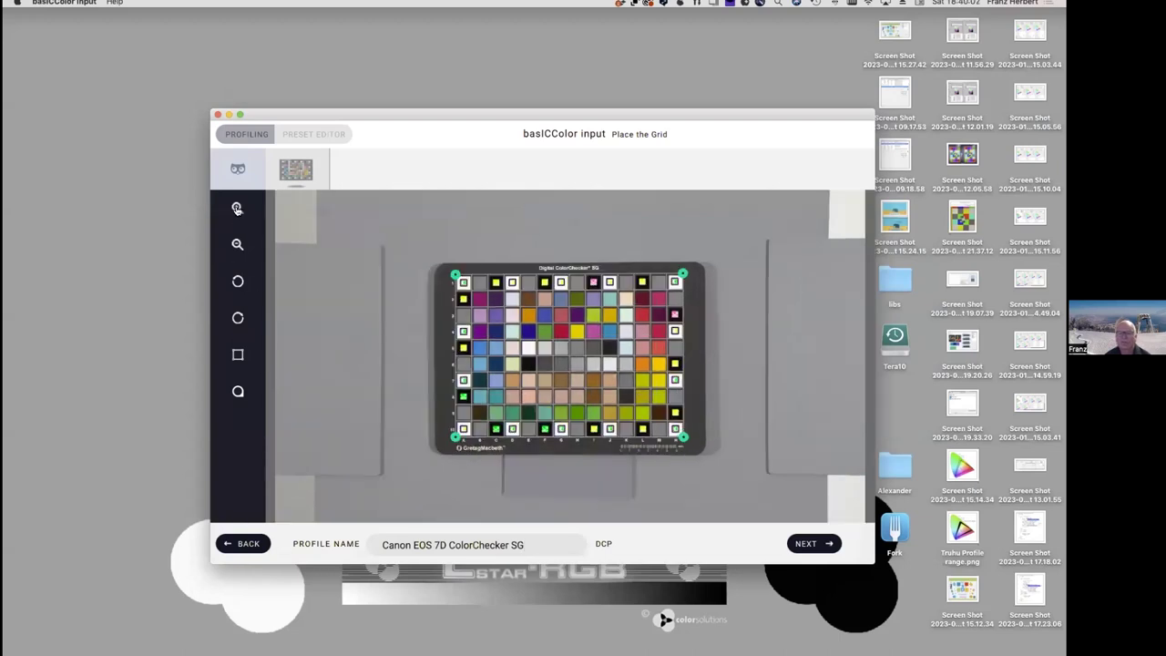
left_click(236, 209)
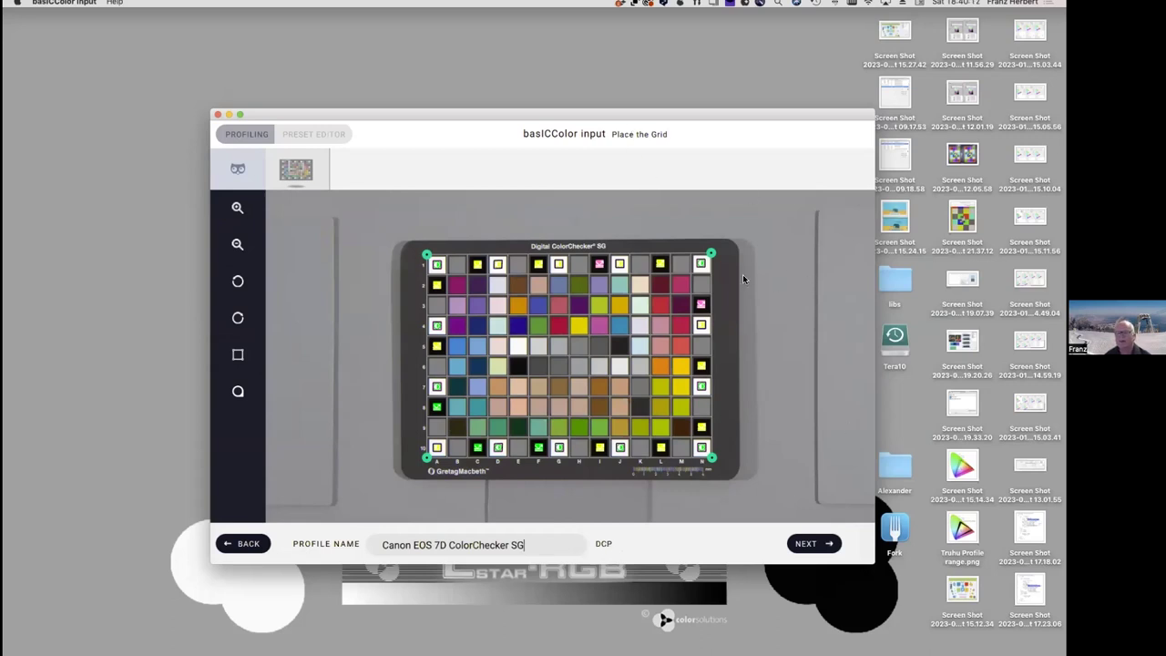
Place the grid's top-right corner onto the chart corner so all patches align
left_click_drag(713, 255, 736, 284)
left_click_drag(768, 244, 735, 231)
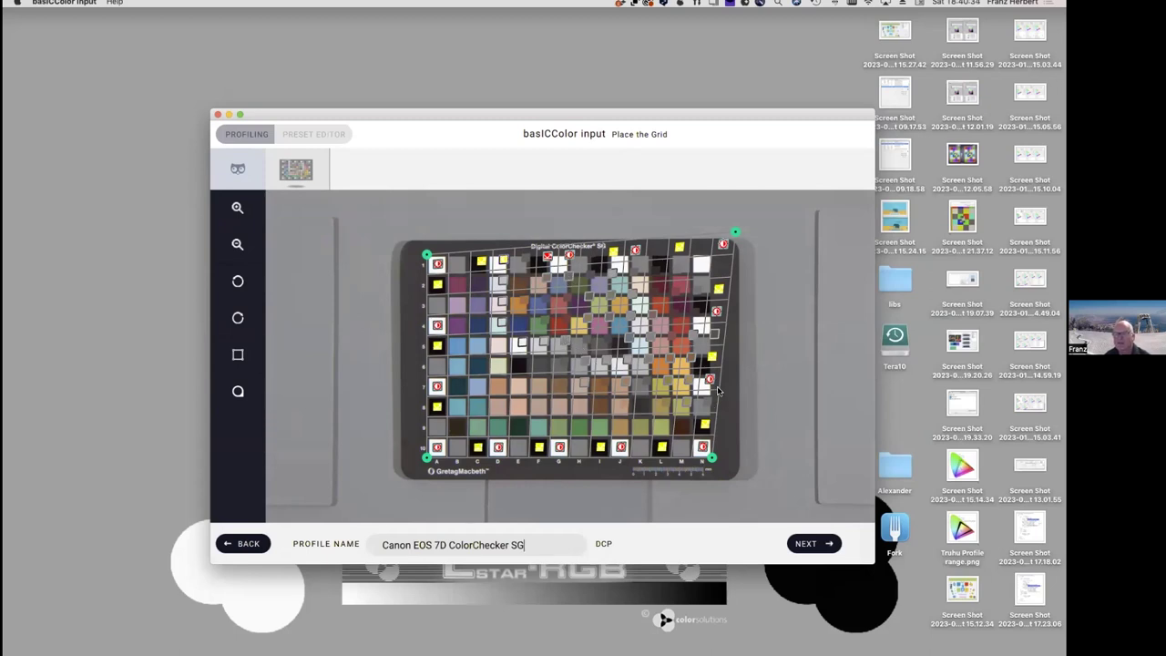
left_click_drag(736, 237, 713, 257)
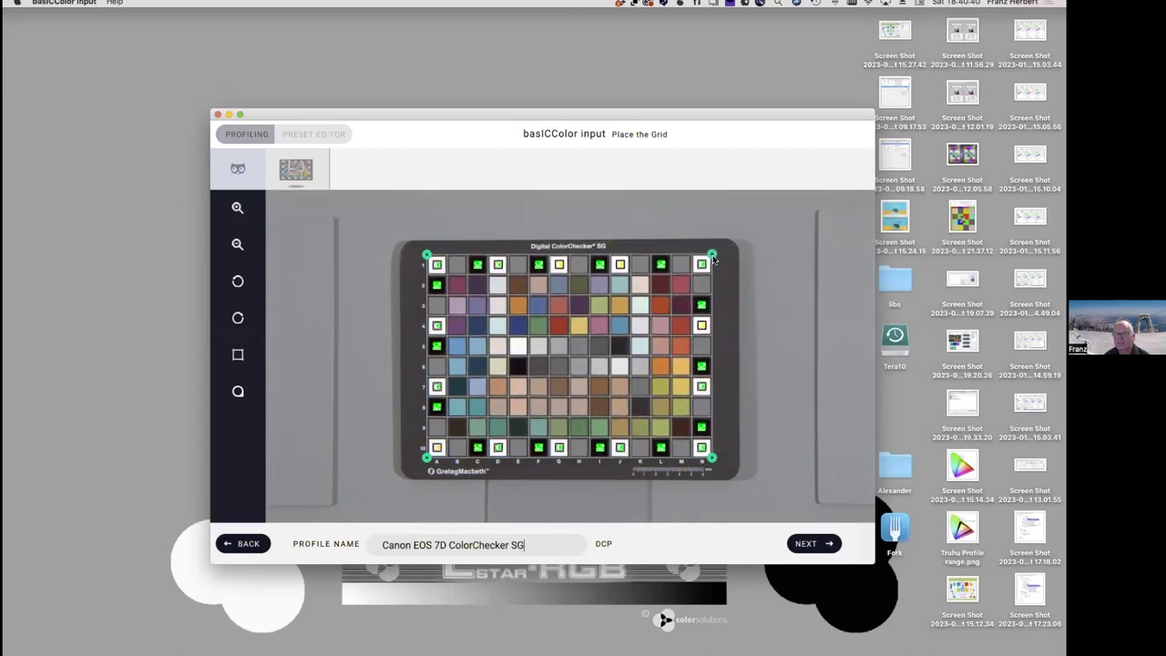
Open the ColorChecker SG preset in the Preset Editor's expert mode
left_click(306, 136)
left_click(286, 239)
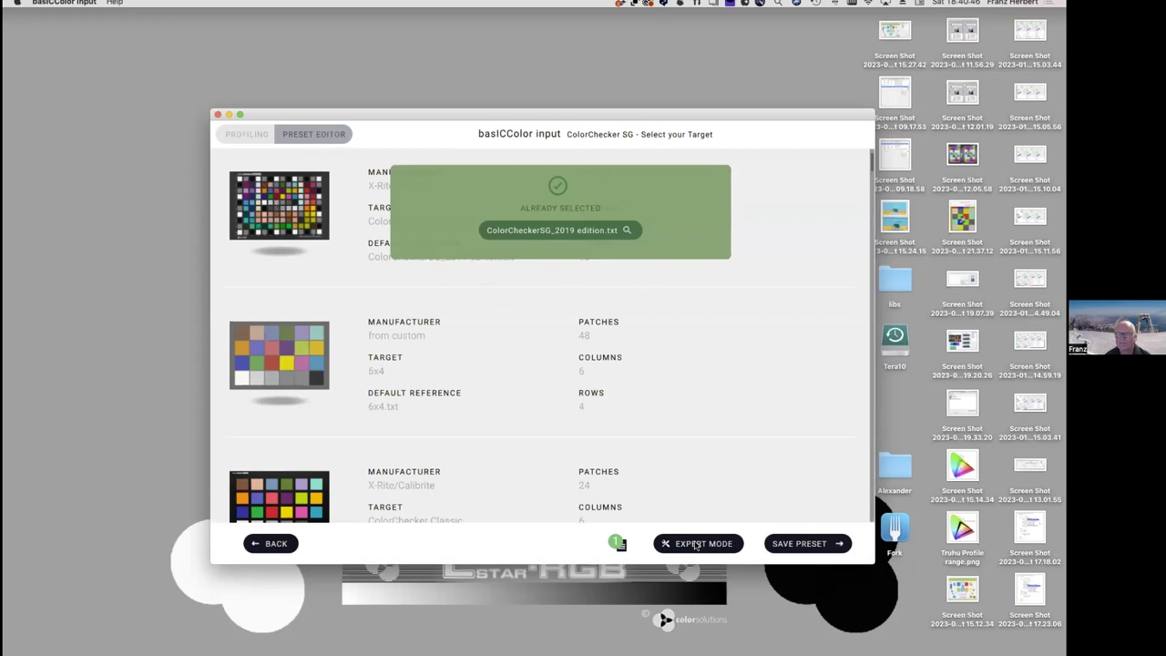
left_click(696, 544)
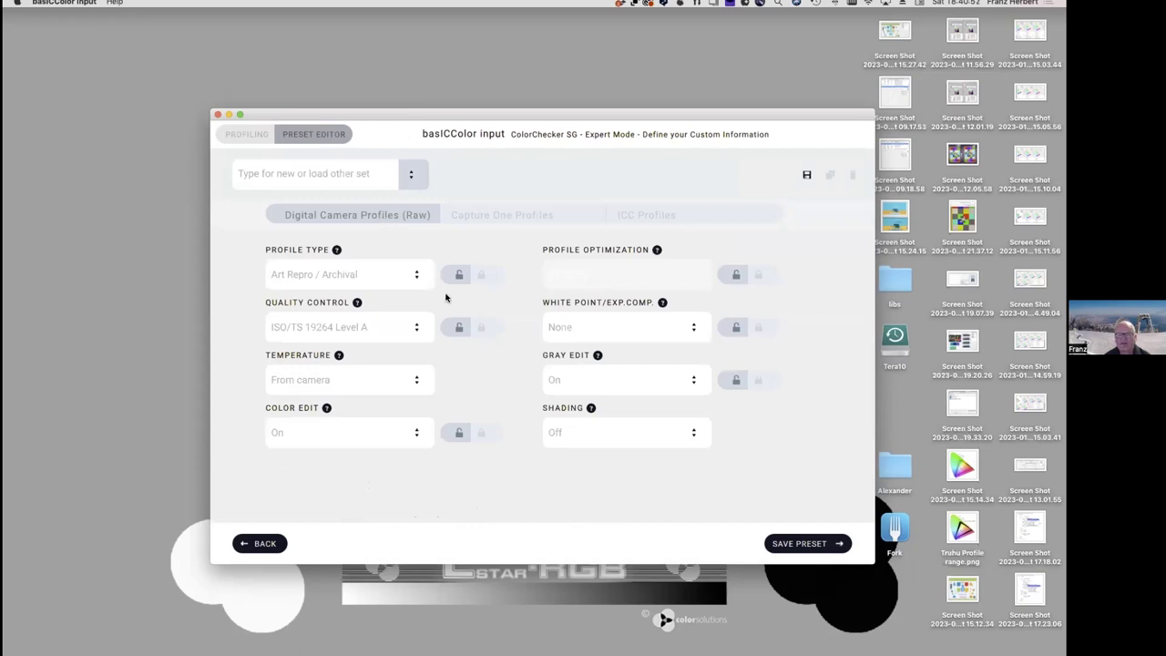
Keep Art Repro / Archival profile type, temperature from camera, white point compensation None, and shading Off
left_click(419, 276)
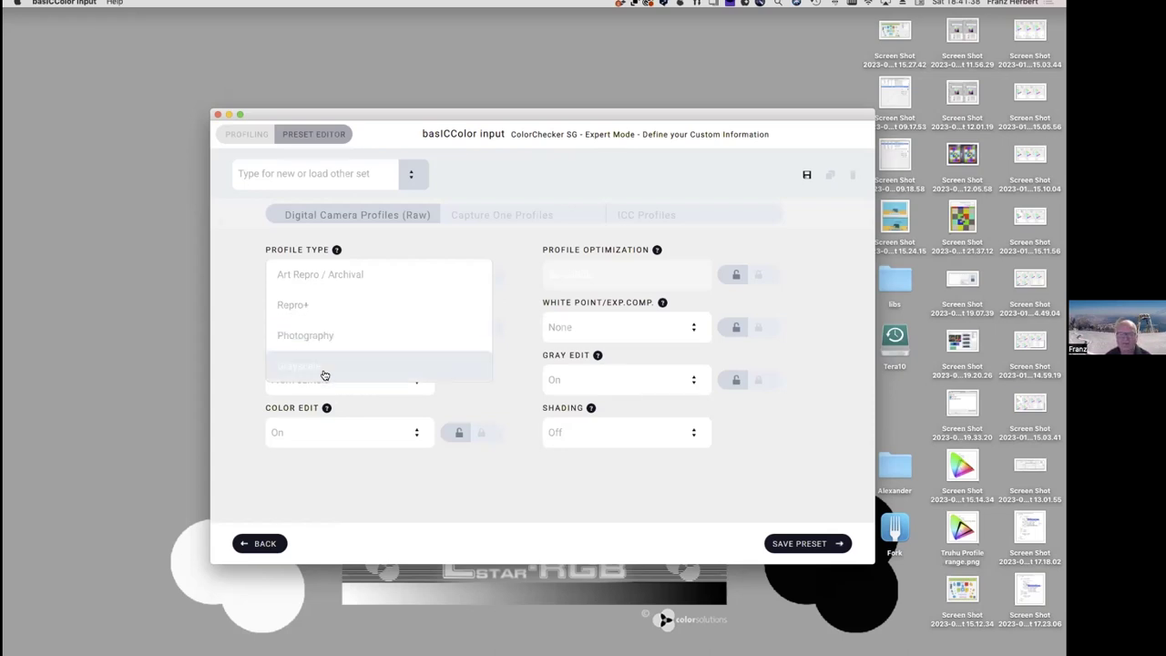
left_click(326, 377)
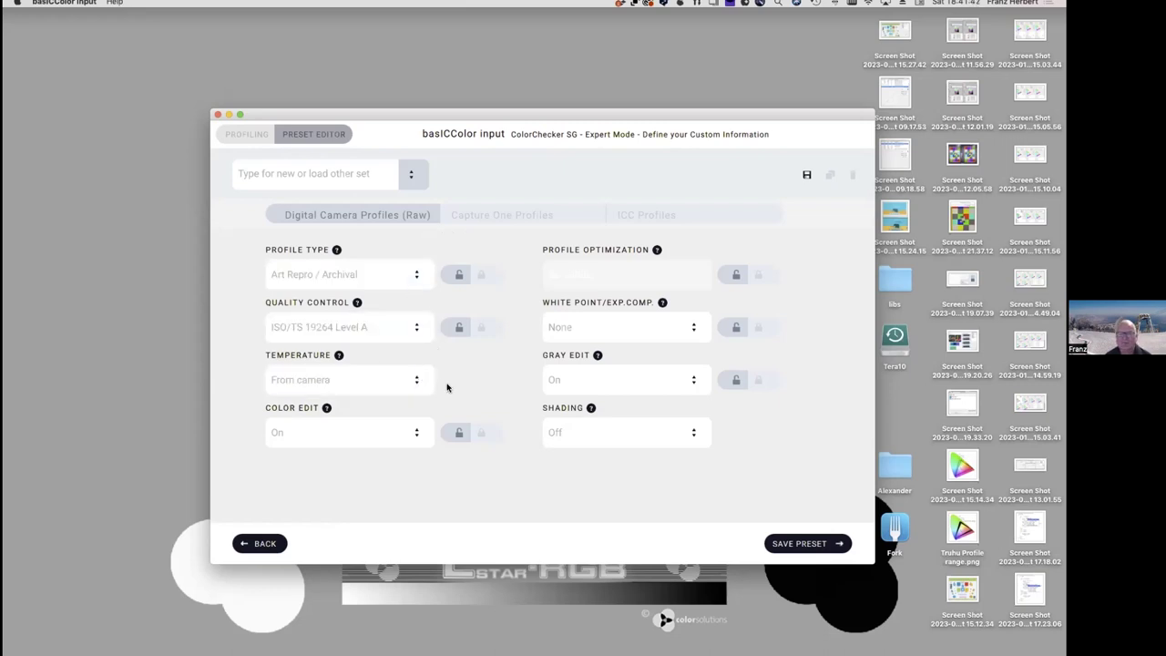
left_click(417, 382)
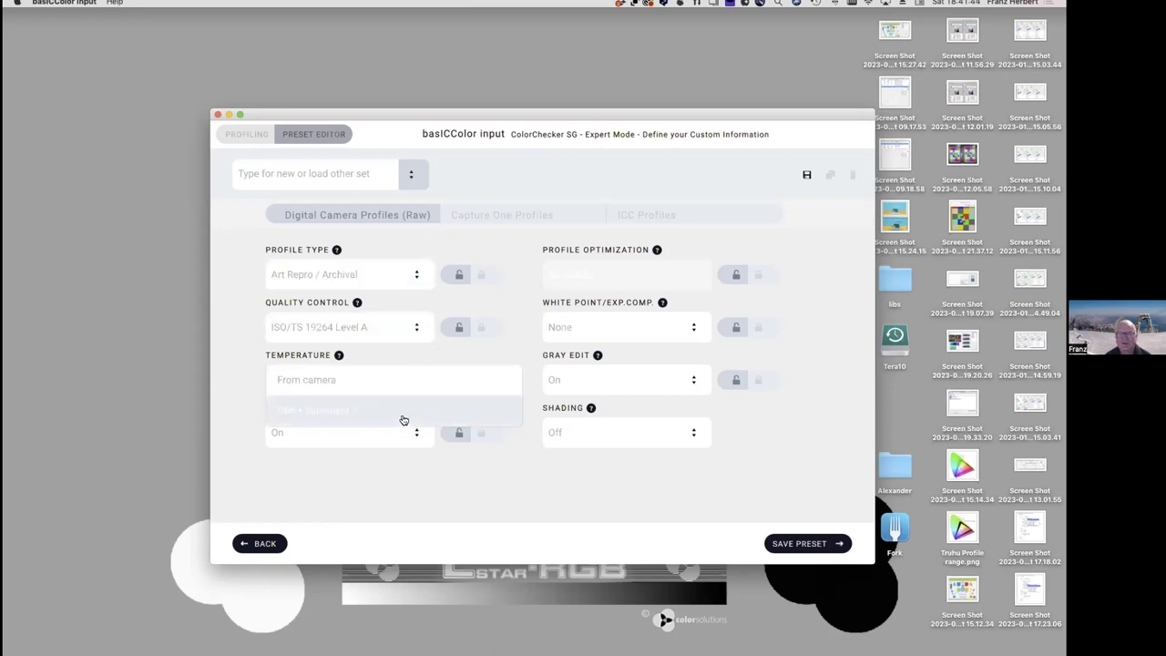
left_click(405, 376)
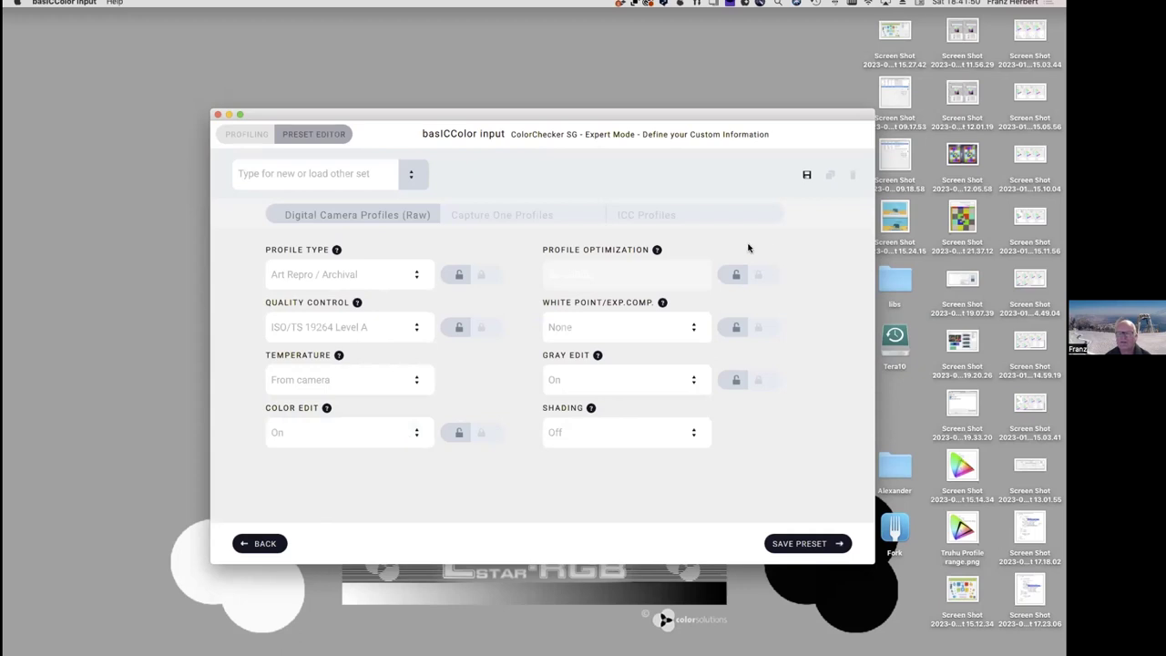
left_click(695, 330)
left_click(695, 330)
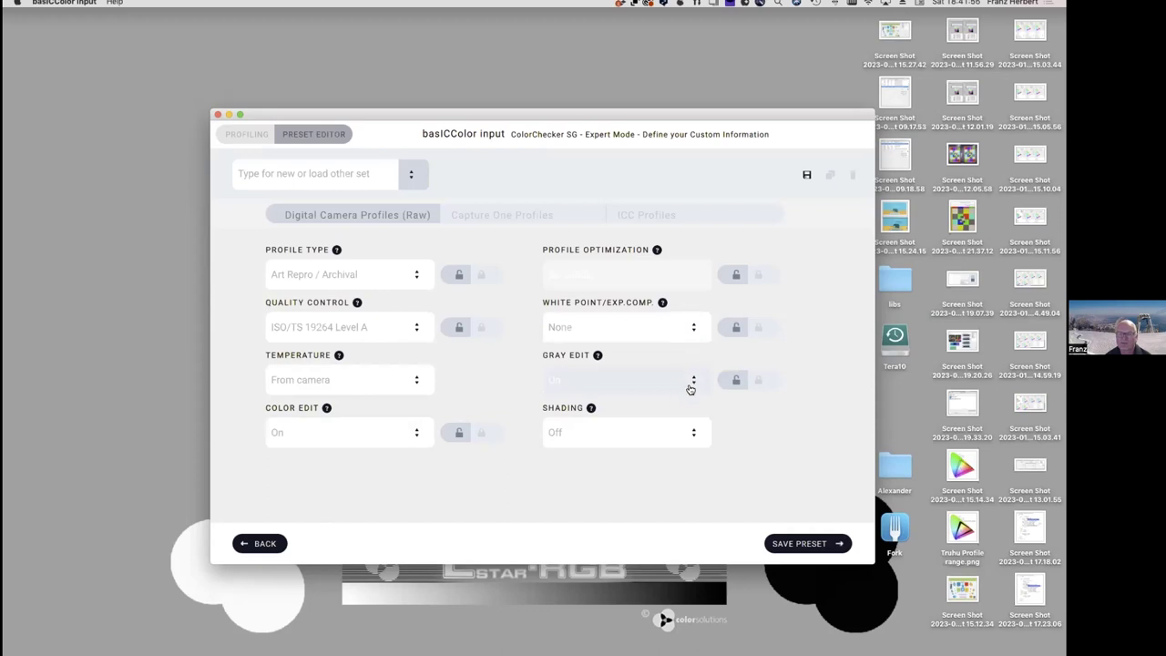
left_click(691, 434)
left_click(638, 462)
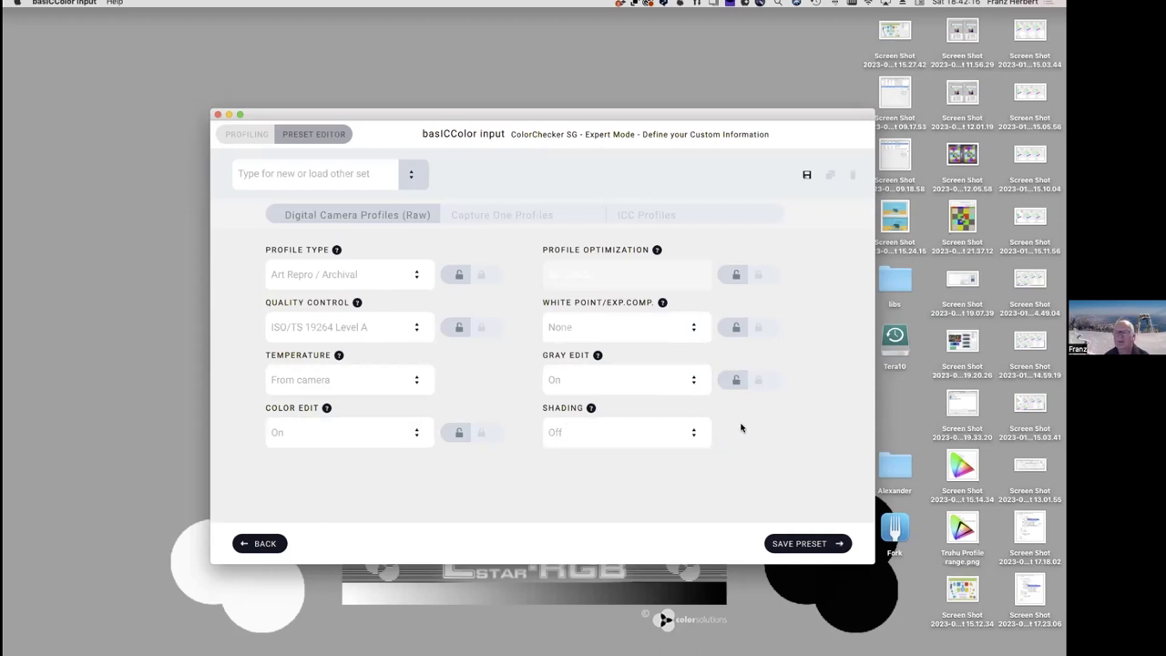
Confirm Art Repro / Archival for Capture One profiles, view ICC Profiles settings, then return to Profiling
left_click(500, 218)
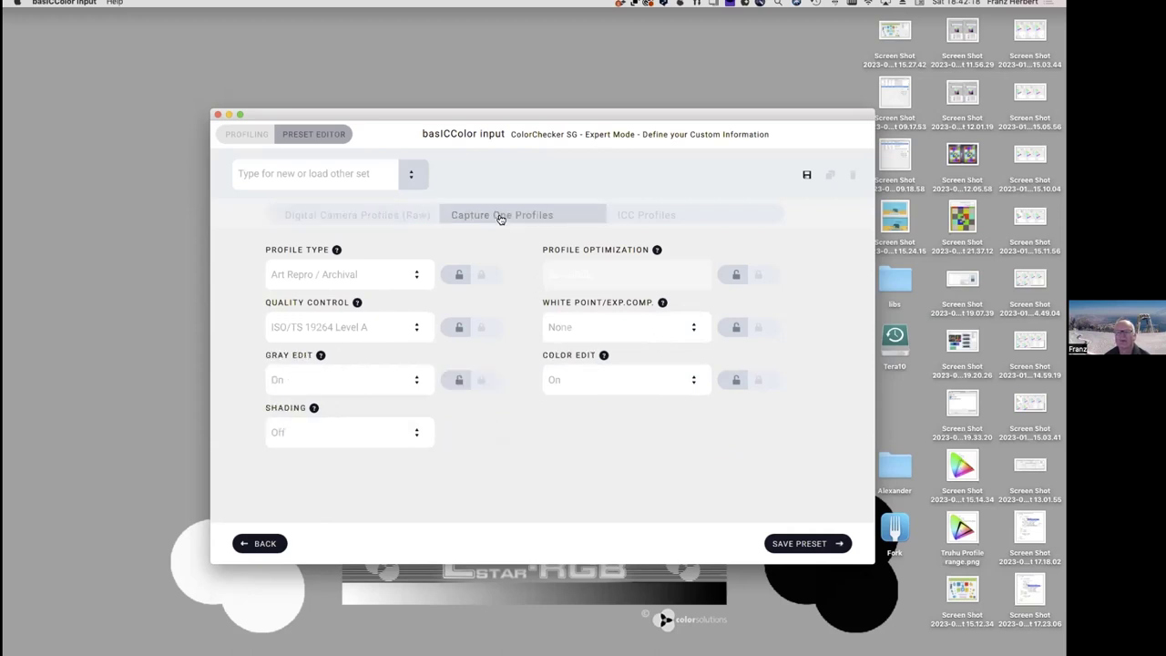
left_click(409, 275)
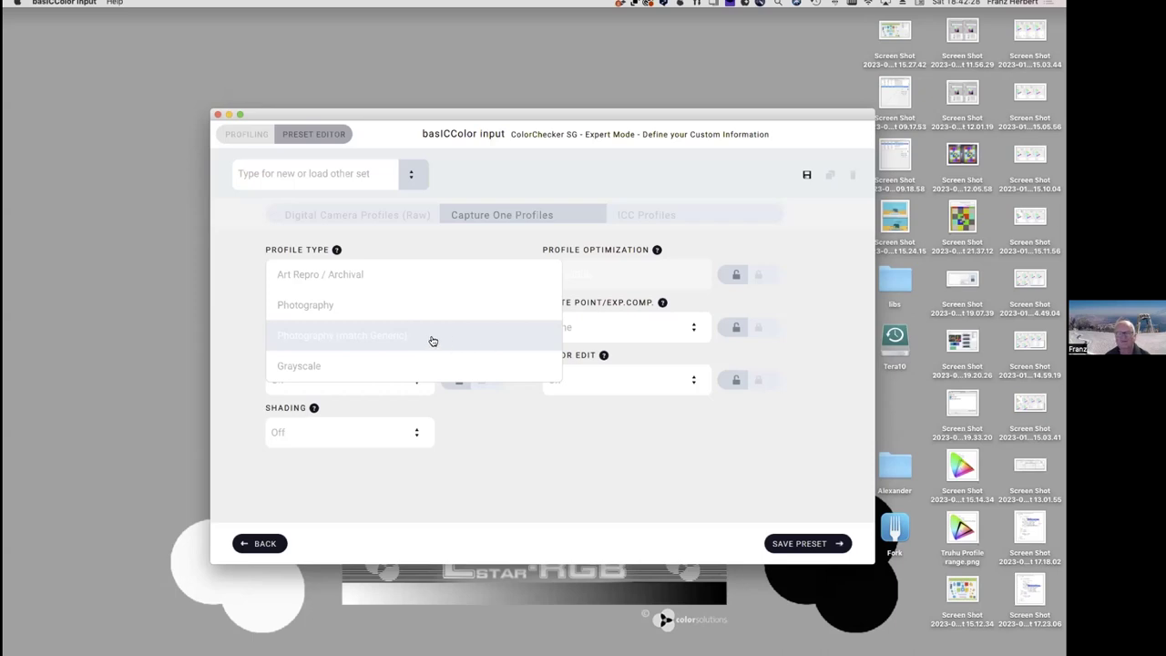
left_click(392, 248)
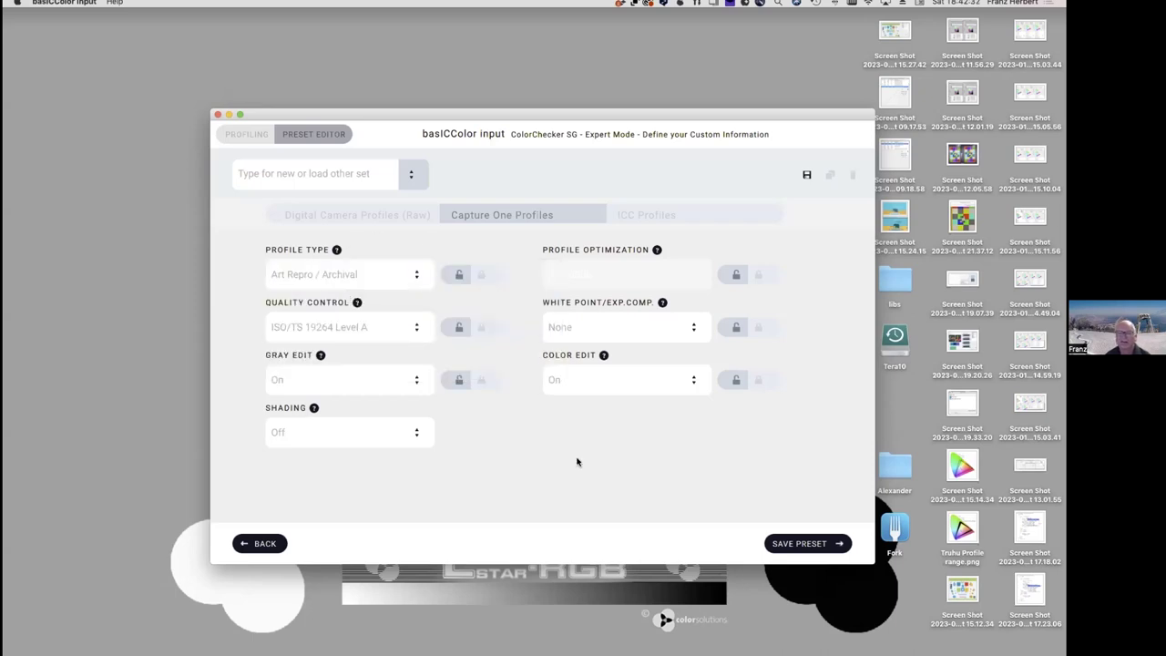
left_click(662, 216)
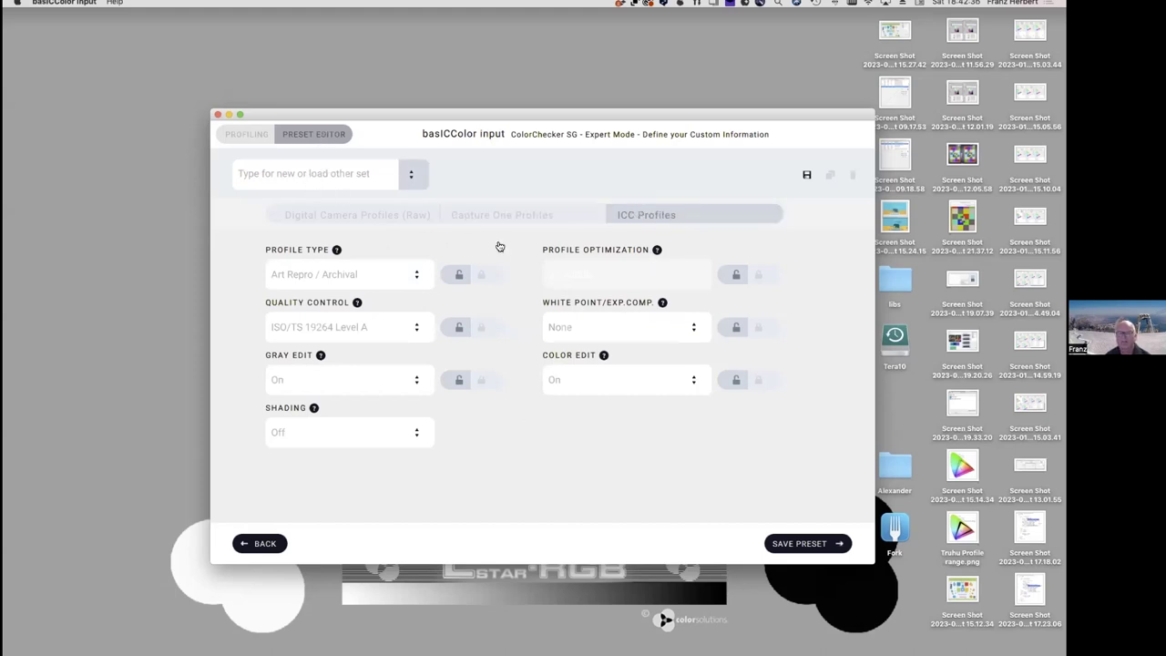
left_click(247, 134)
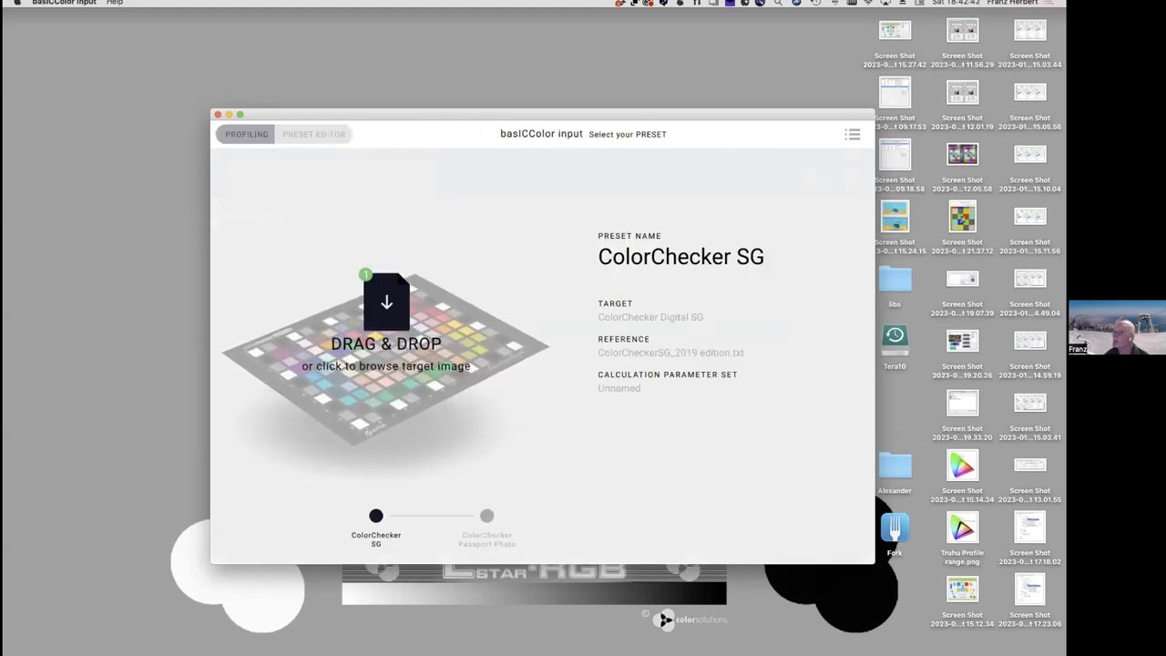
Reload the chart raw shot, name the profile 'Canon EOS 7D ColorChecker SG repro' and start profiling
left_click_drag(1165, 264, 387, 290)
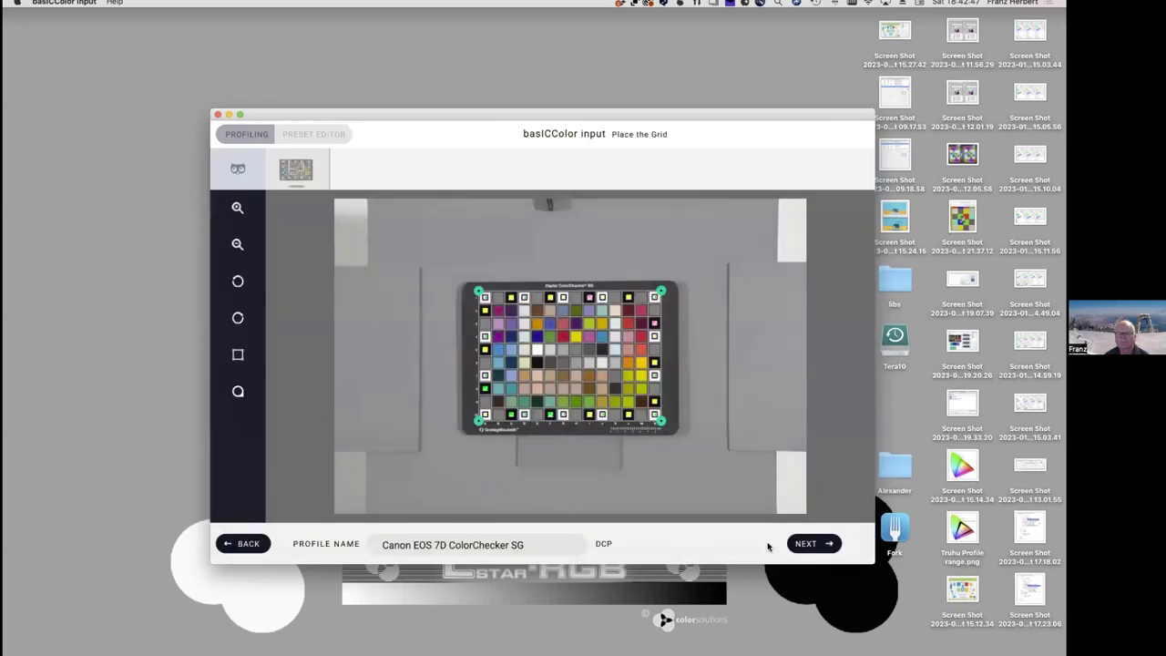
left_click(535, 545)
type("repro")
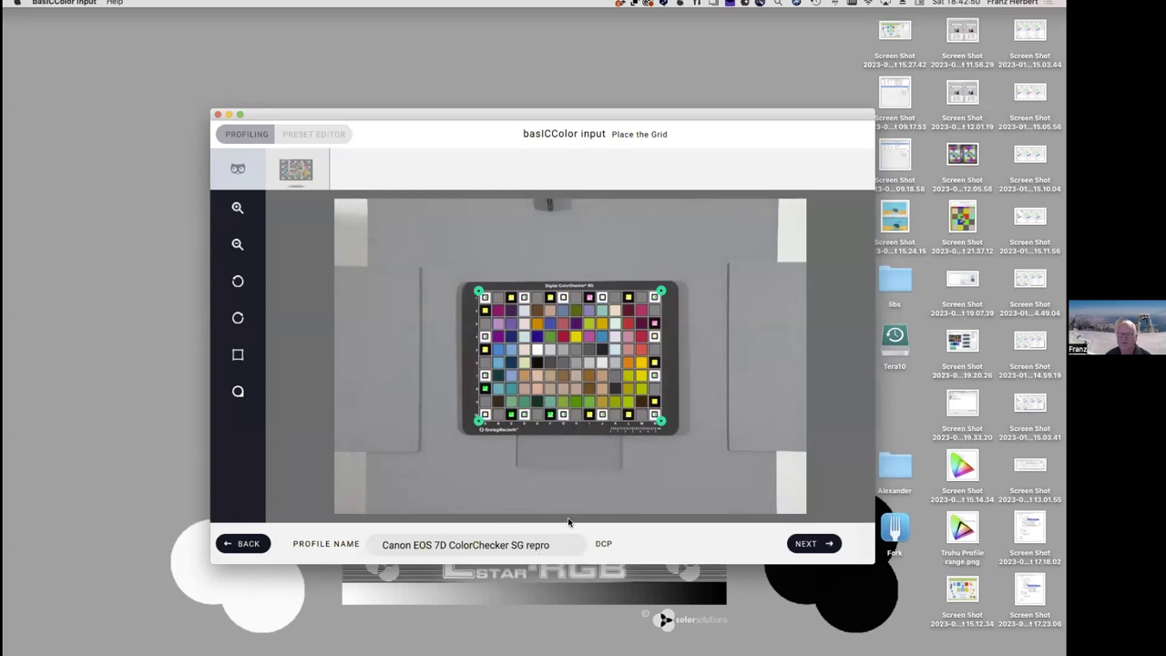
left_click(807, 545)
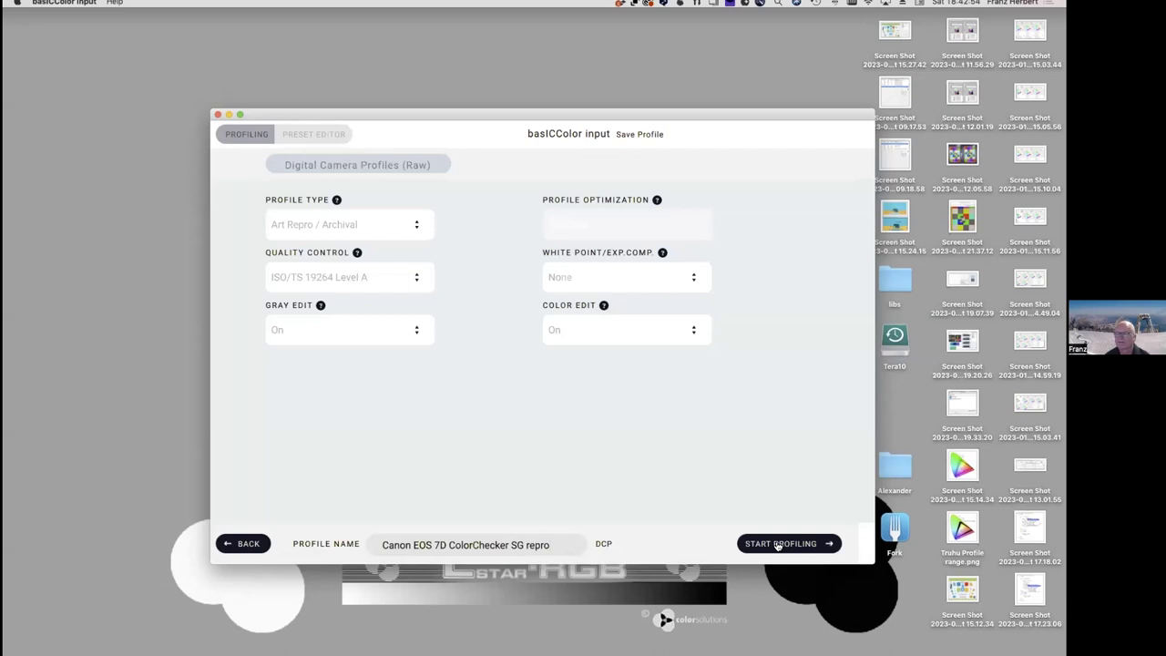
left_click(777, 544)
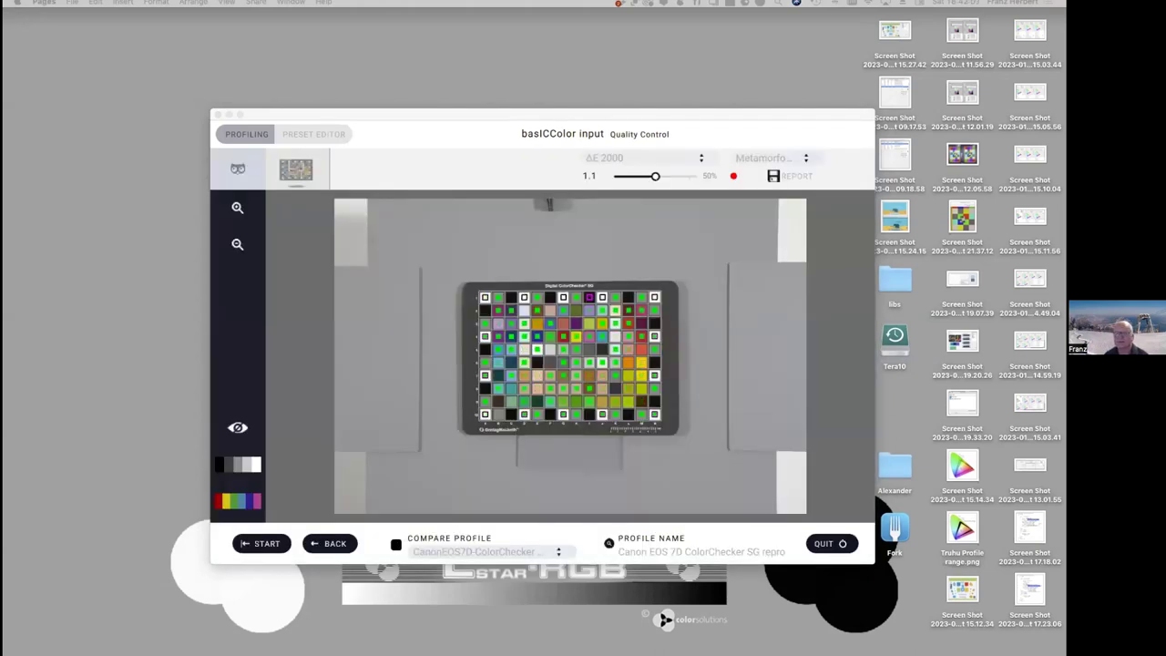
Raise the ΔE tolerance slider to 100%
left_click(677, 179)
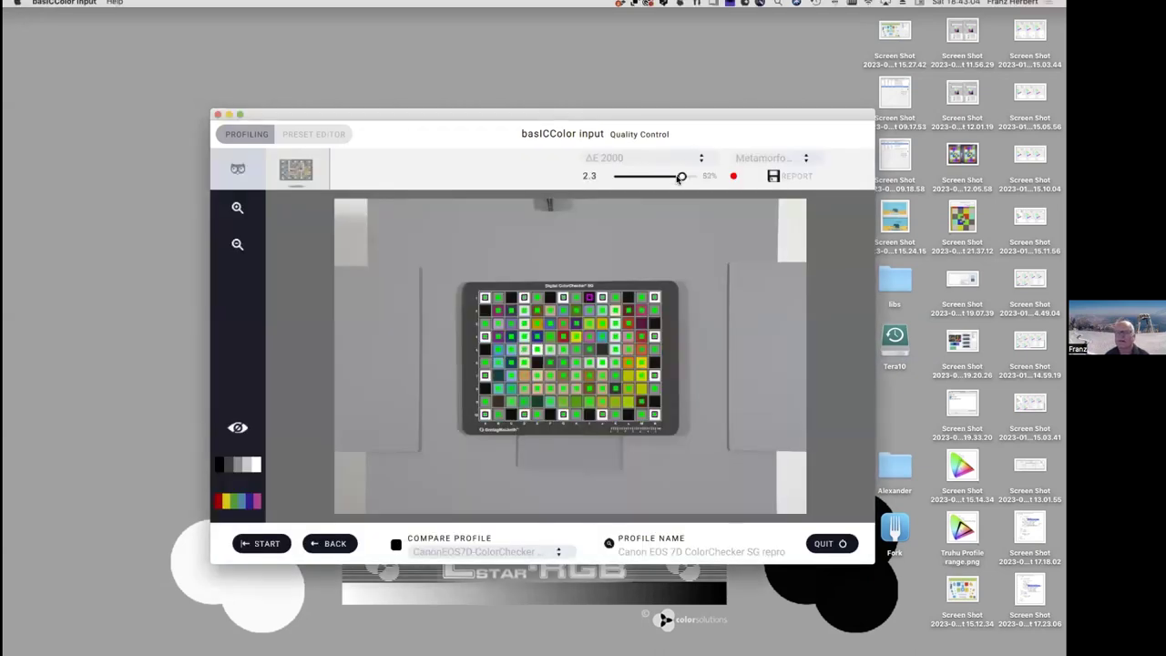
mouse_move(636, 337)
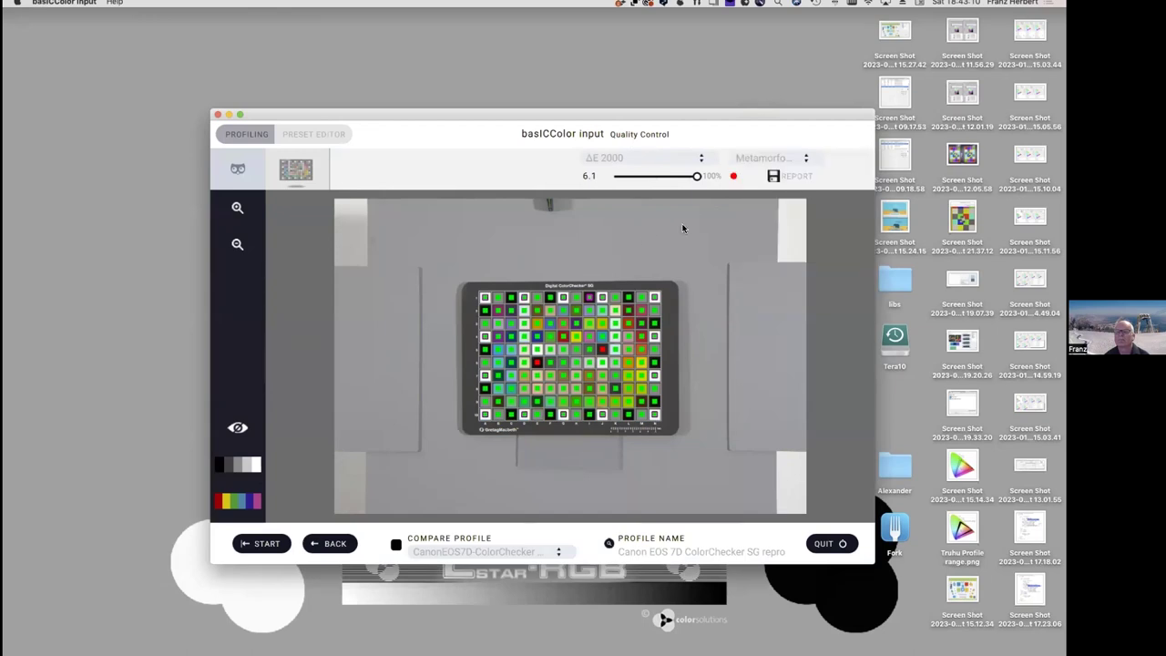
mouse_move(605, 349)
Open the Color Edit table of patch L, C and H values and zoom in on the chart
left_click(238, 503)
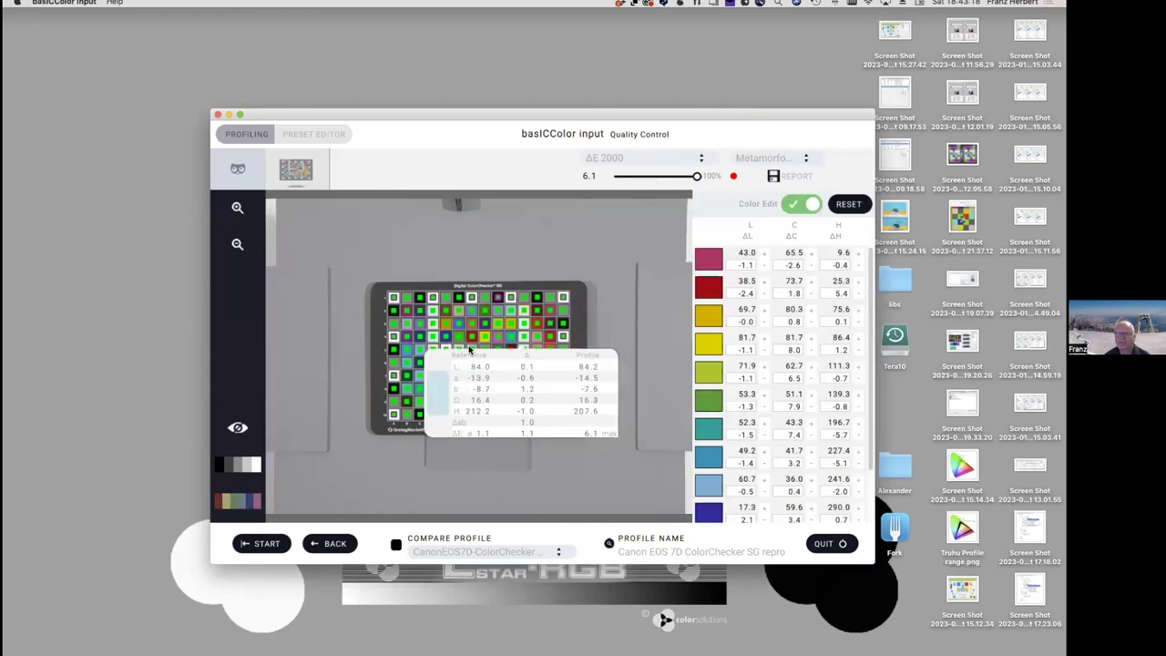
left_click(237, 207)
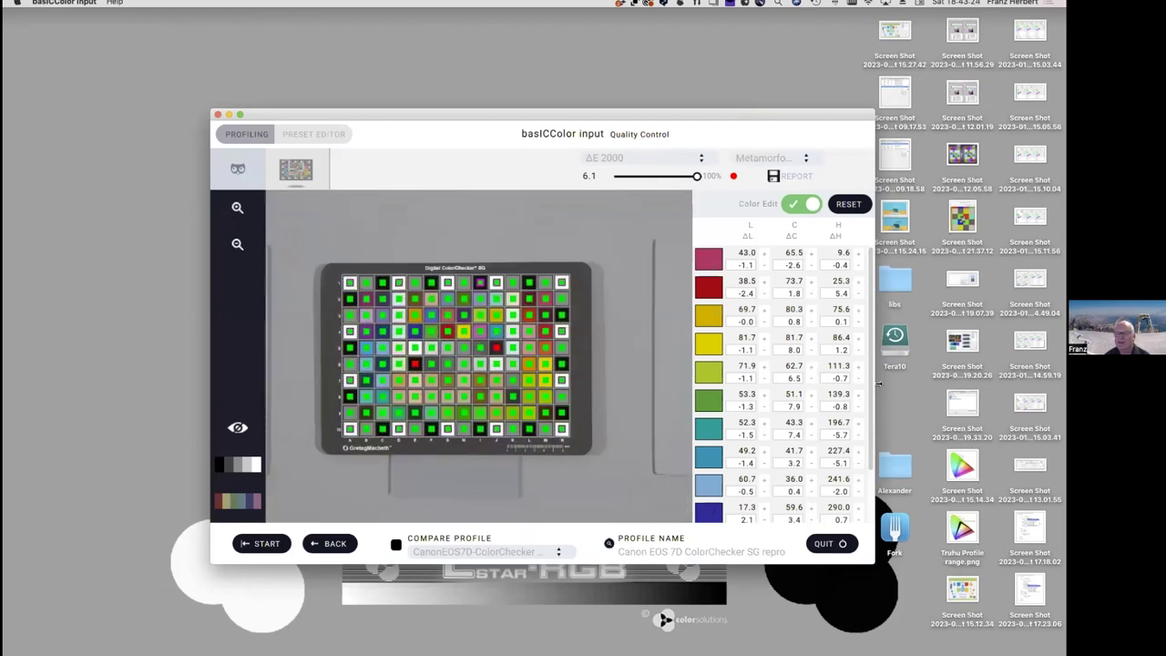
scroll(873, 455, "down", 2)
scroll(873, 444, "up", 2)
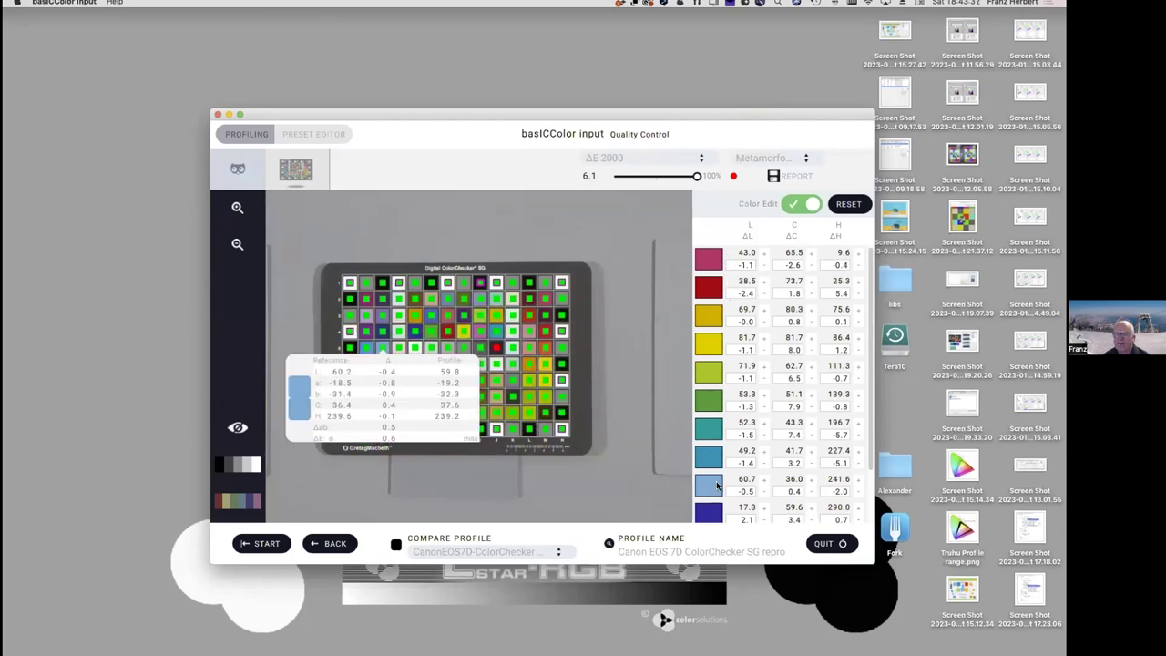
mouse_move(714, 291)
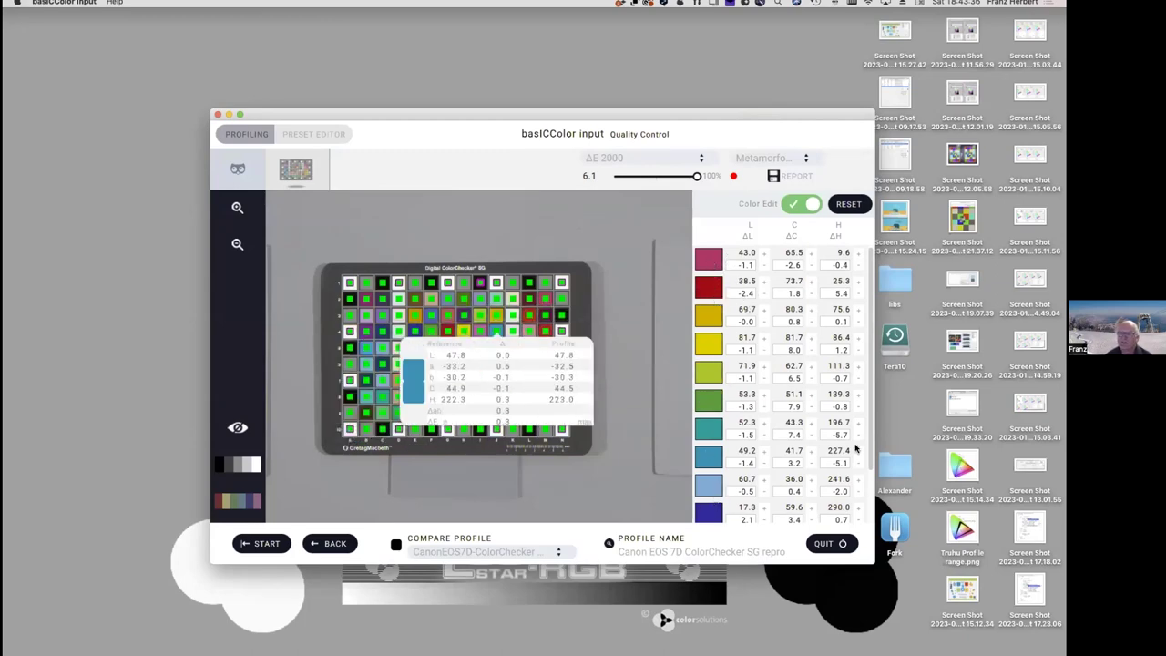
left_click_drag(869, 440, 869, 330)
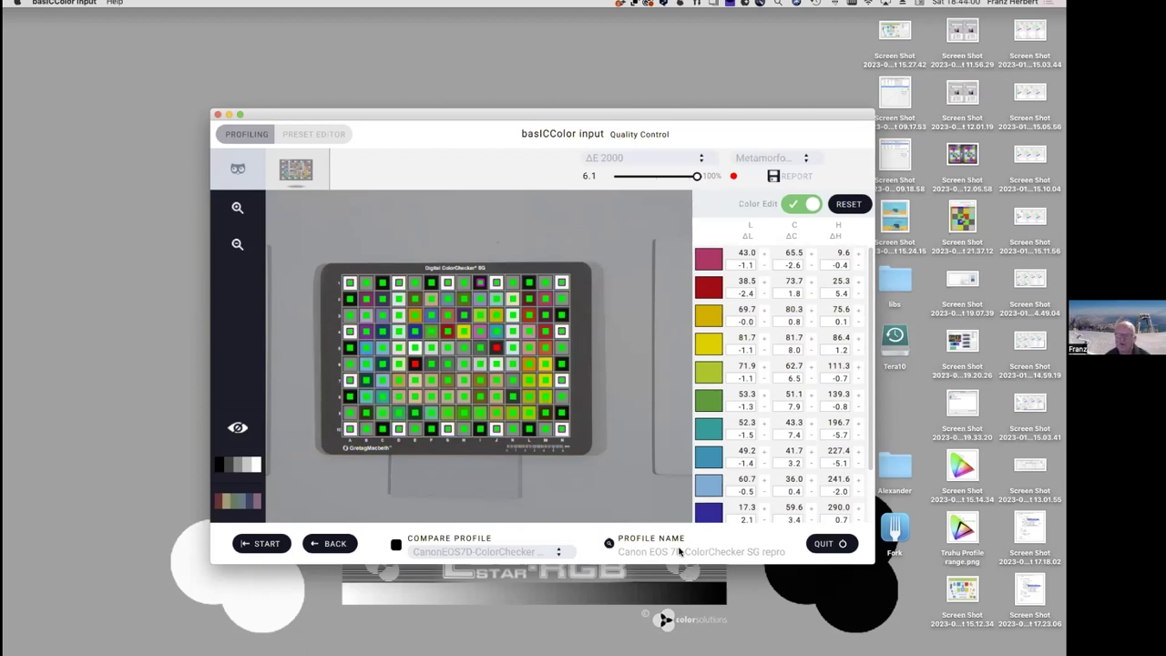
Bring up Camera Raw in Photoshop, nudge its window left, and check the Profile list, keeping Adobe Color
mouse_move(707, 508)
mouse_move(669, 652)
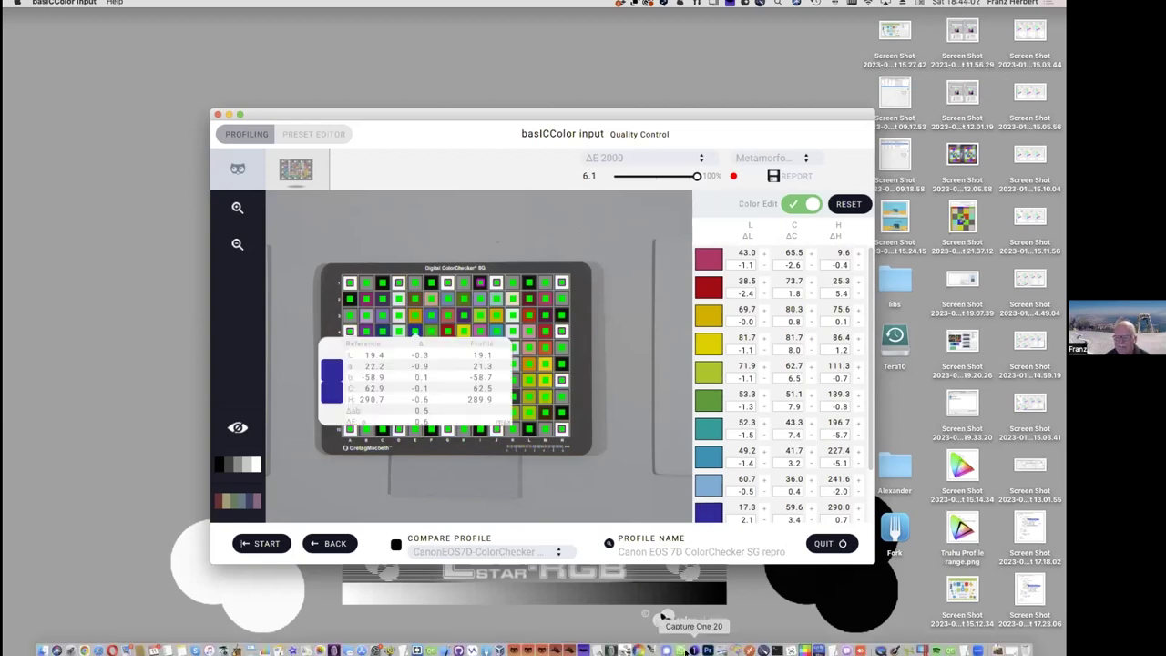
left_click(707, 649)
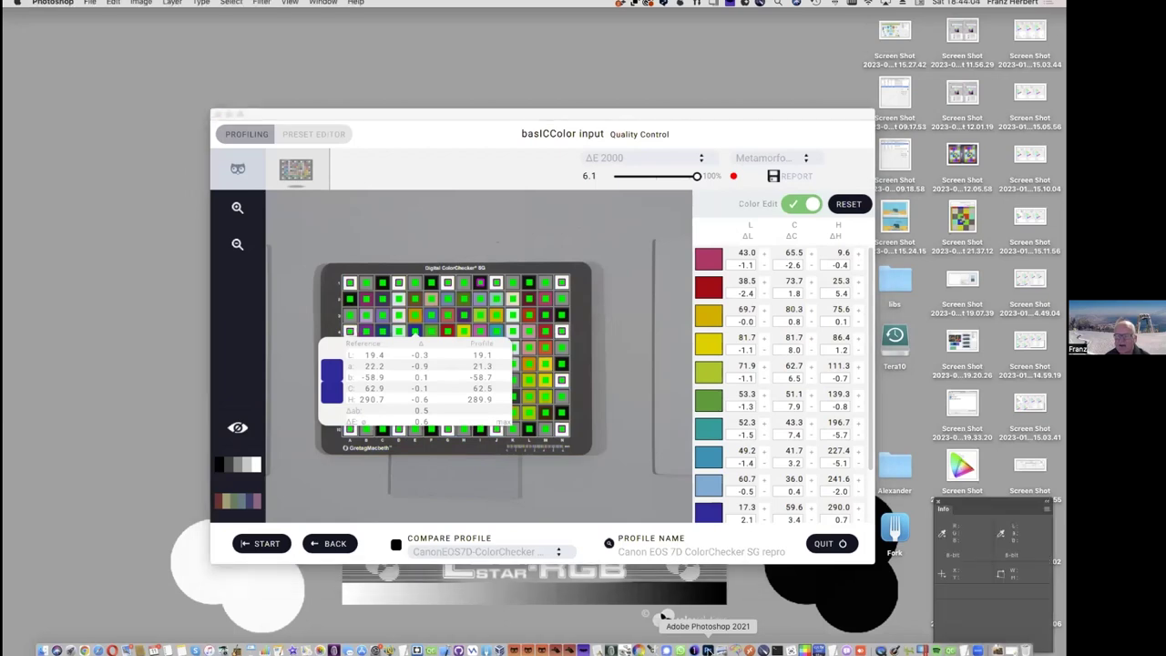
mouse_move(446, 24)
left_mouse_down()
mouse_move(428, 17)
mouse_move(438, 19)
left_mouse_up()
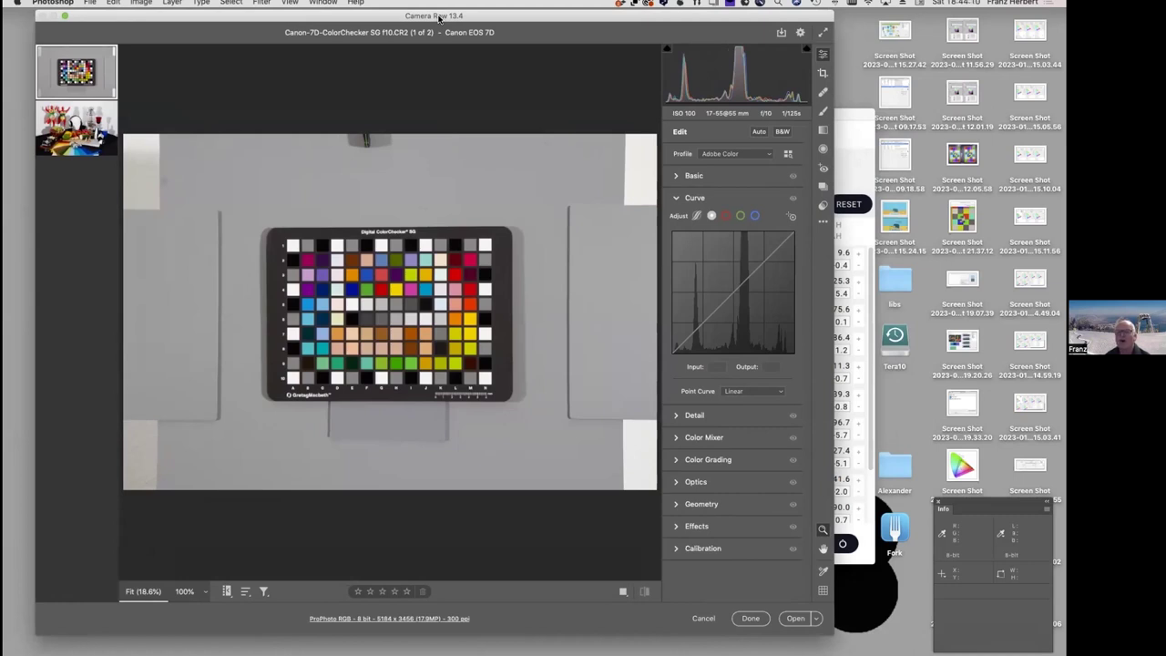
left_click(720, 155)
left_click(719, 154)
Pick the Canon EOS 7D ColorChecker SG repro profile from the profile browser for the chart image
left_click(774, 155)
left_click(729, 169)
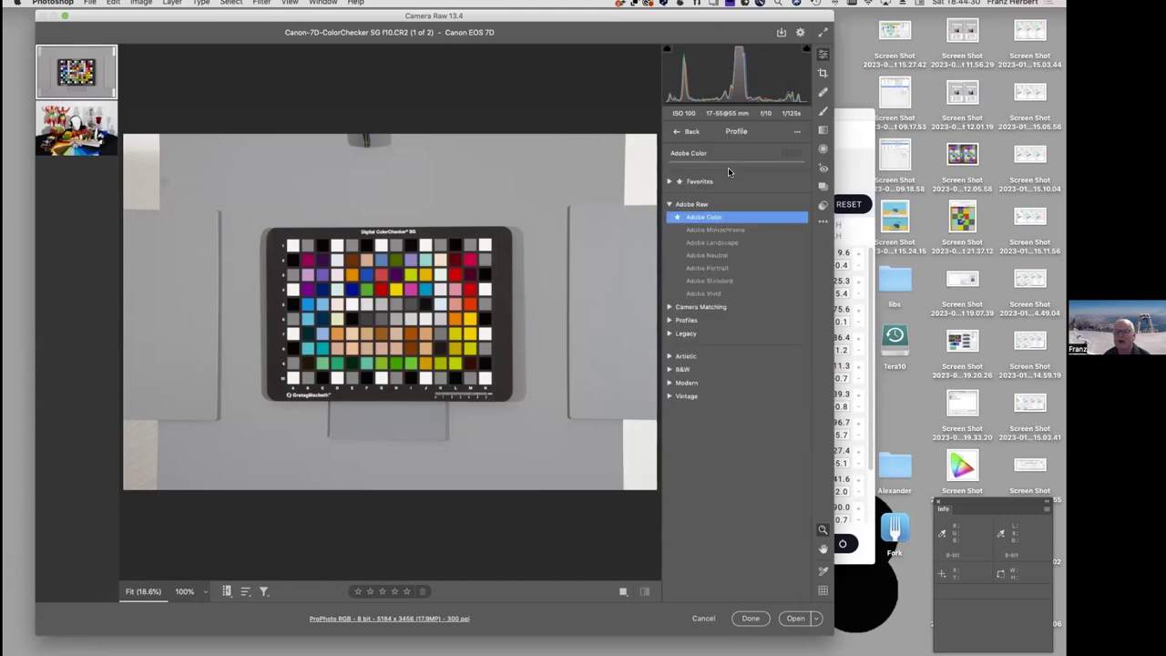
left_click(669, 321)
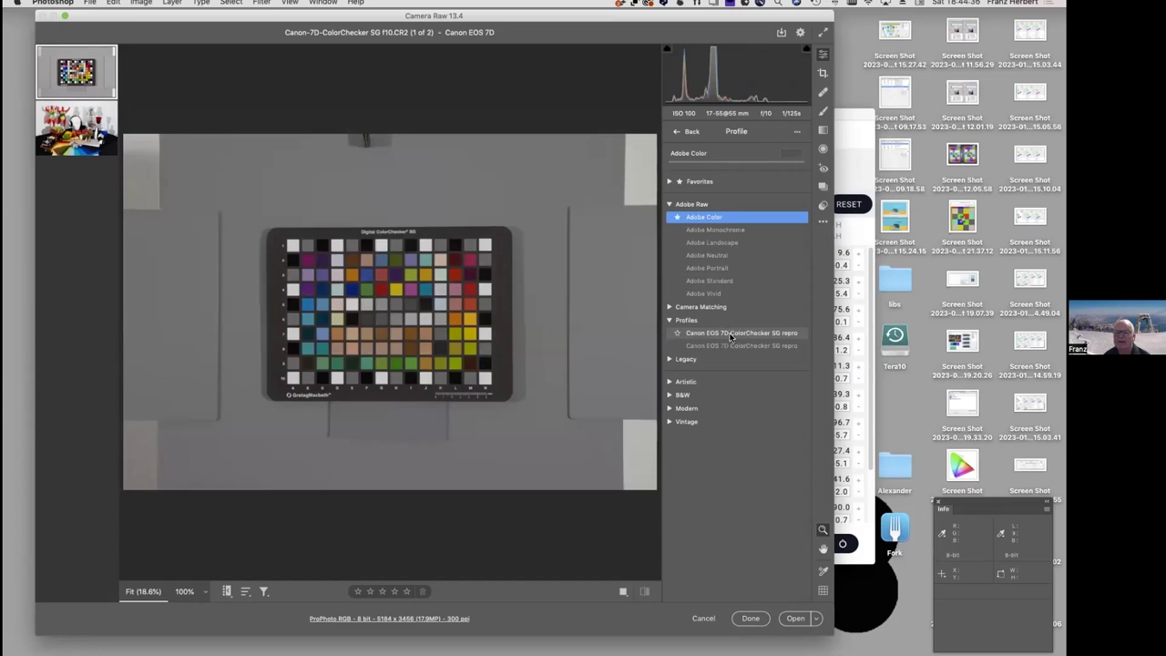
left_click(729, 334)
left_click(691, 133)
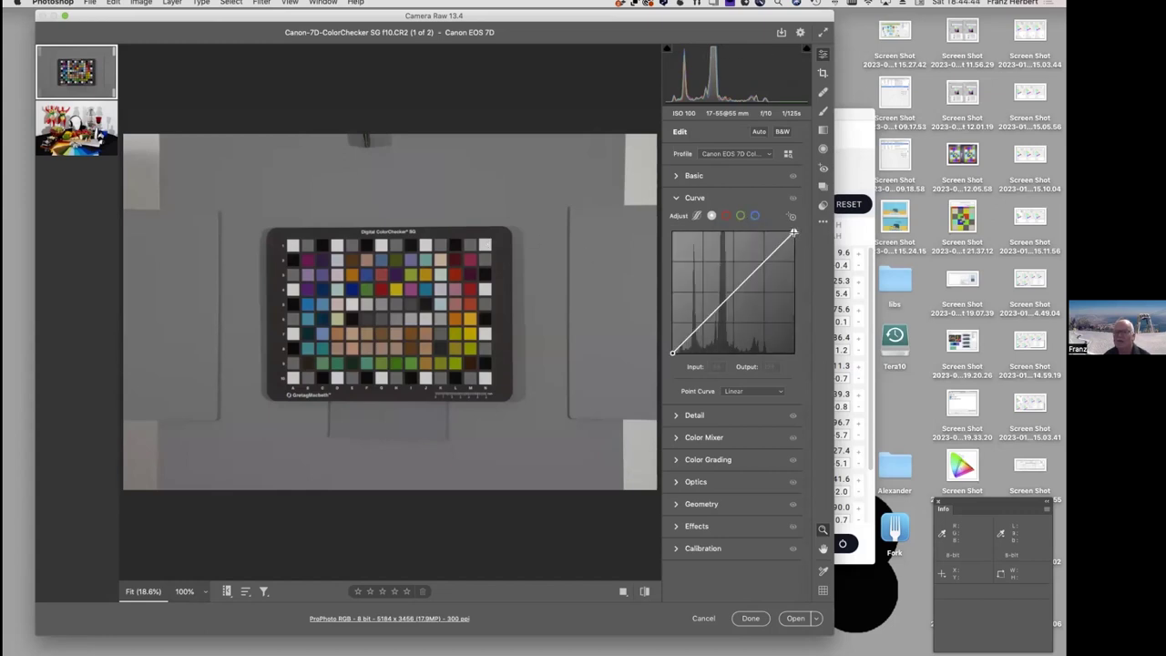
Pull the curve's white point in so input 201 maps to output 255
left_click_drag(794, 232, 771, 233)
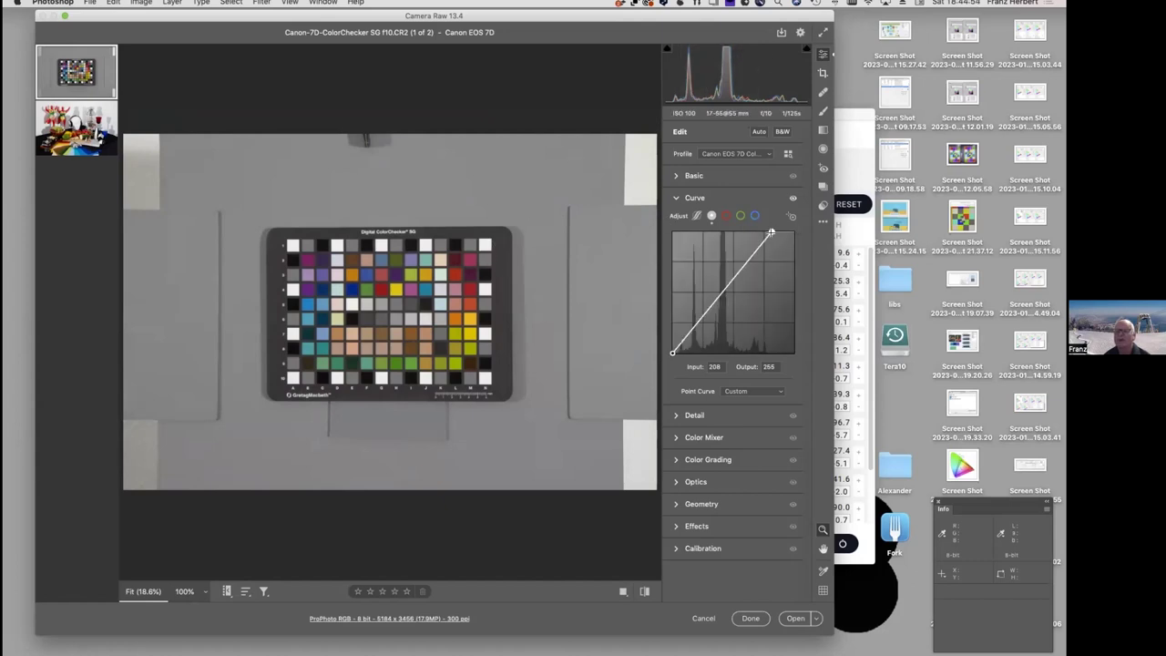
left_click_drag(771, 234, 767, 235)
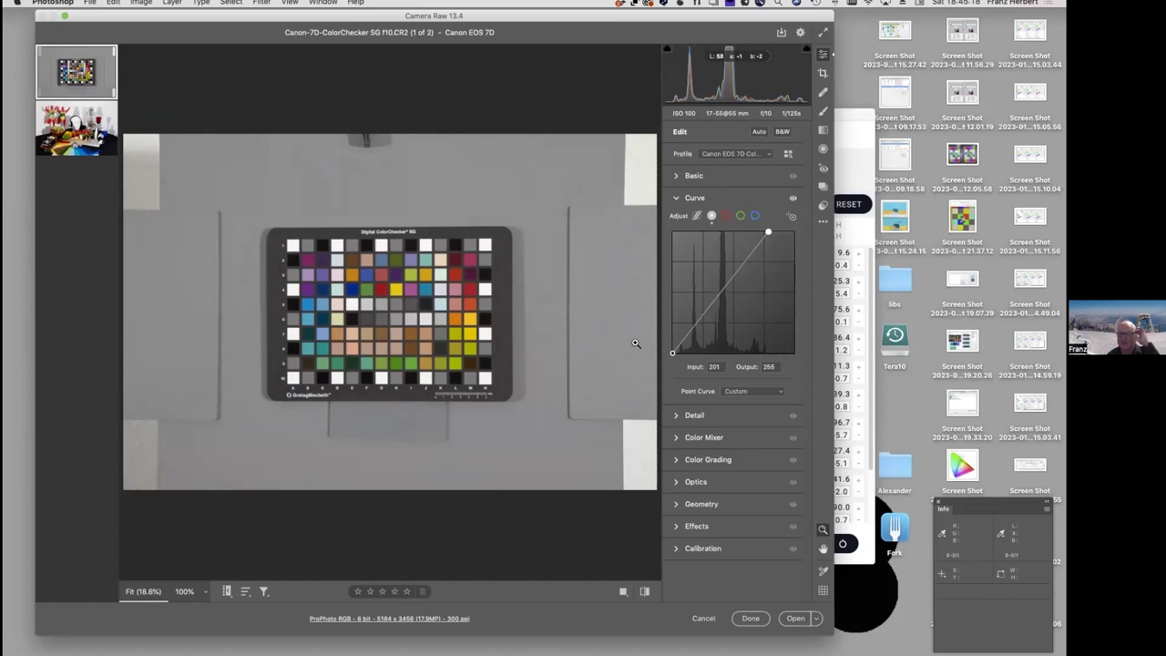
Keep Calibration's process at Version 5 (Current) and expand the Basic panel
left_click(678, 548)
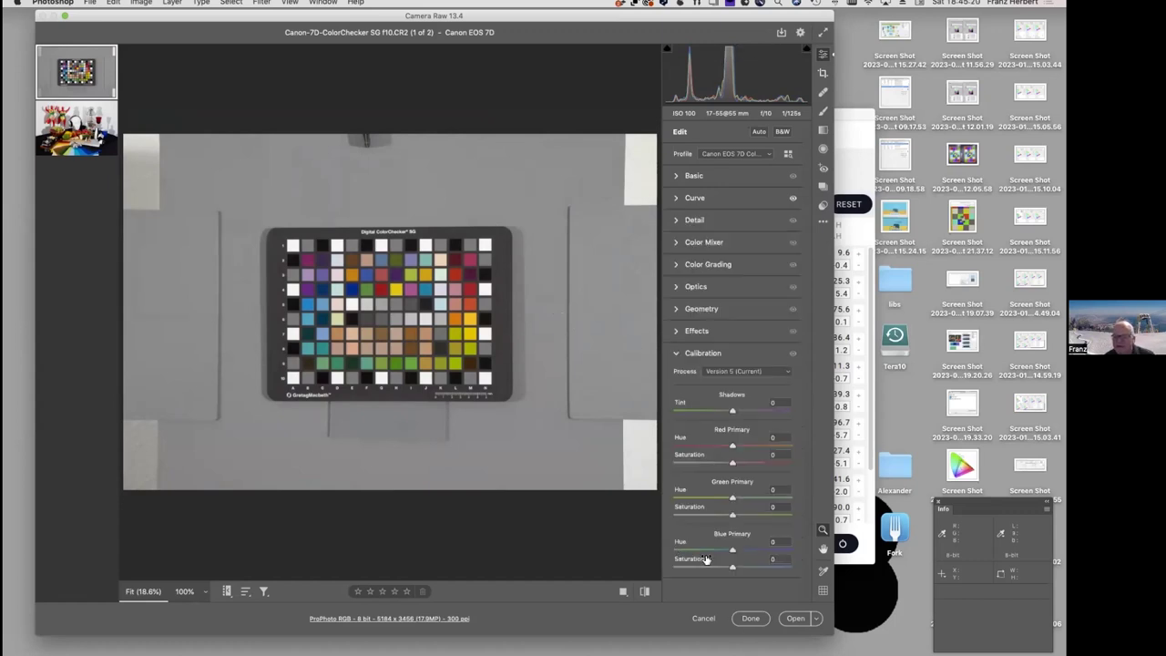
left_click(765, 373)
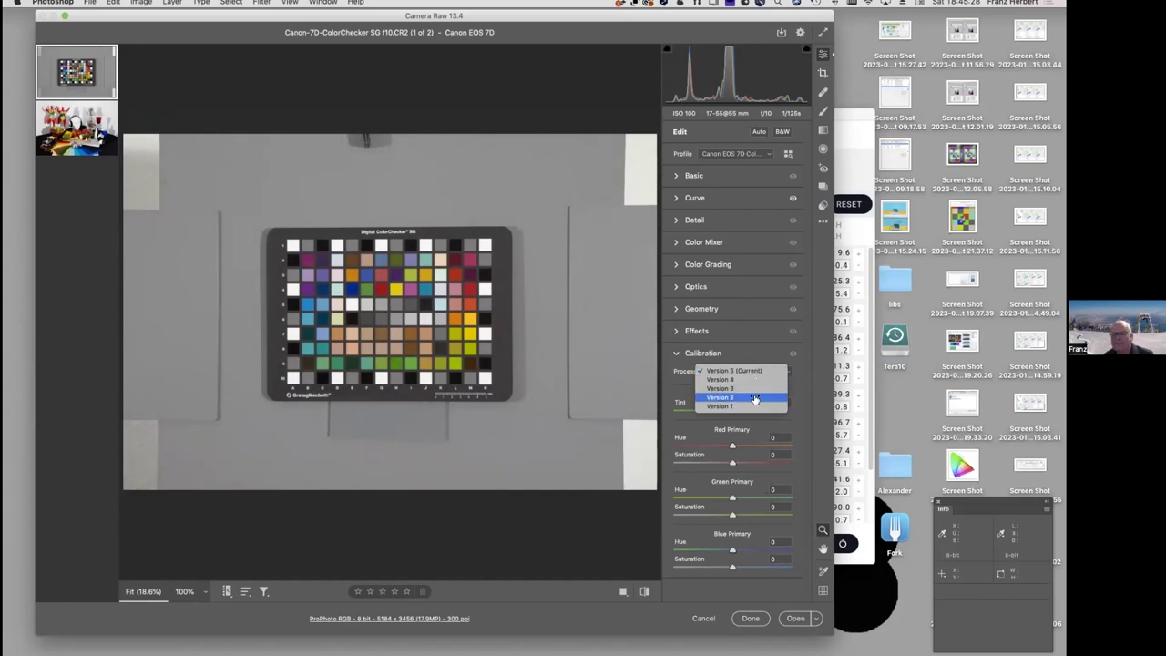
left_click(736, 358)
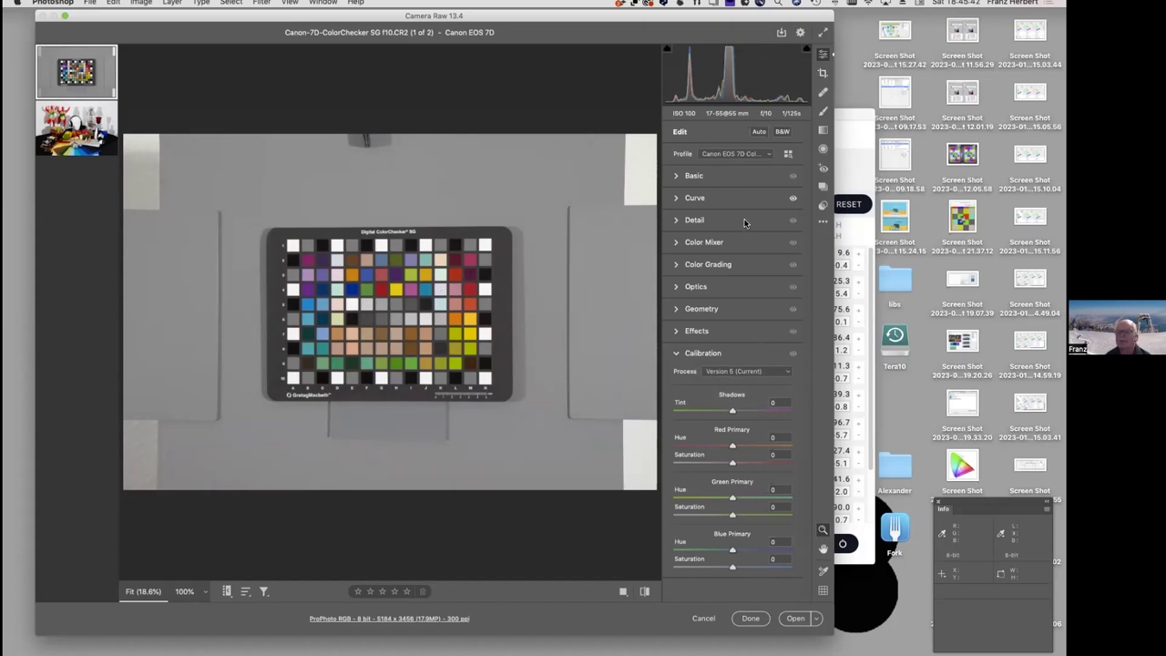
left_click(677, 176)
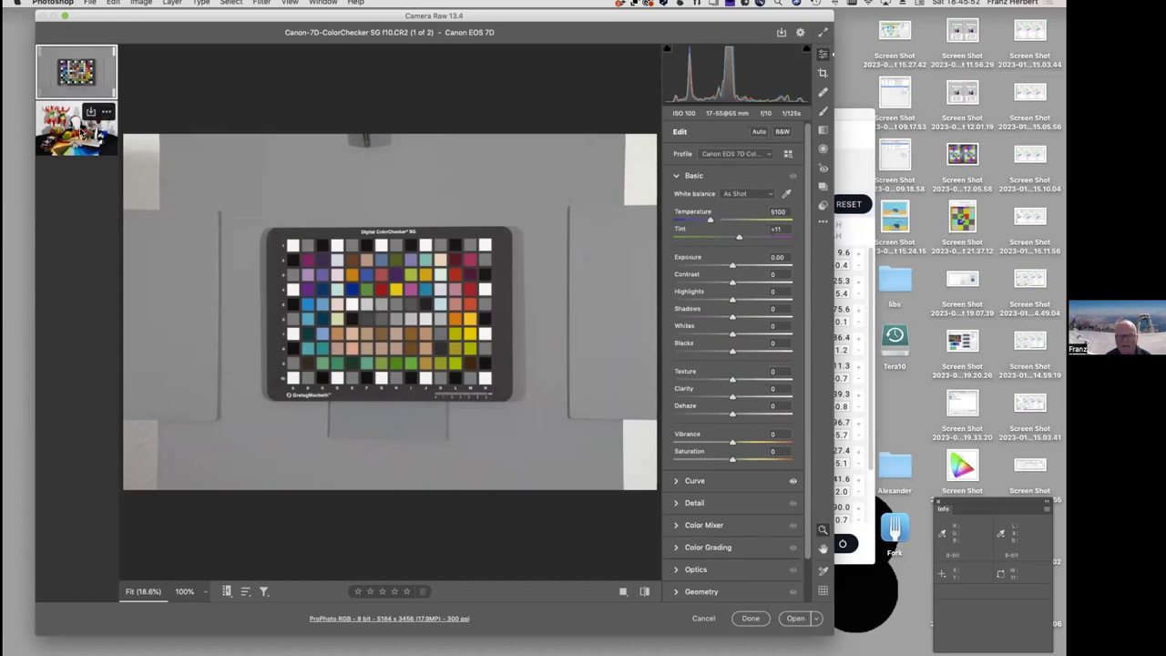
Switch to the still-life Canon-7D-IMG_f10.CR2 photo and bring basICColor input's Quality Control window forward
left_click(82, 132)
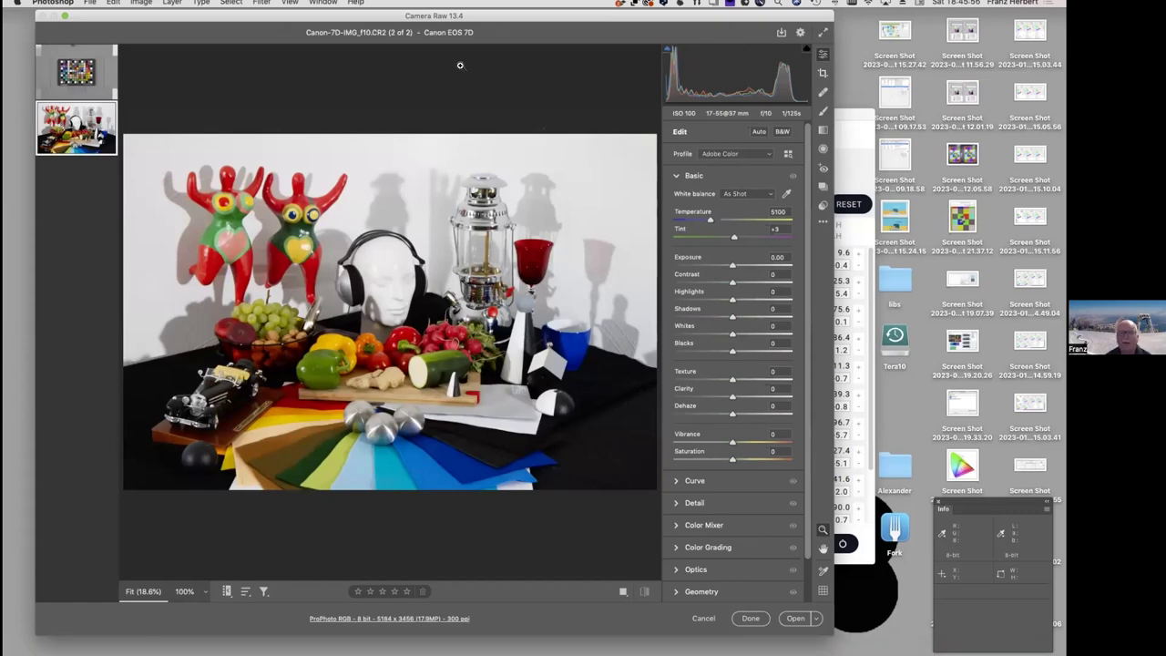
left_click_drag(421, 18, 350, 18)
mouse_move(442, 649)
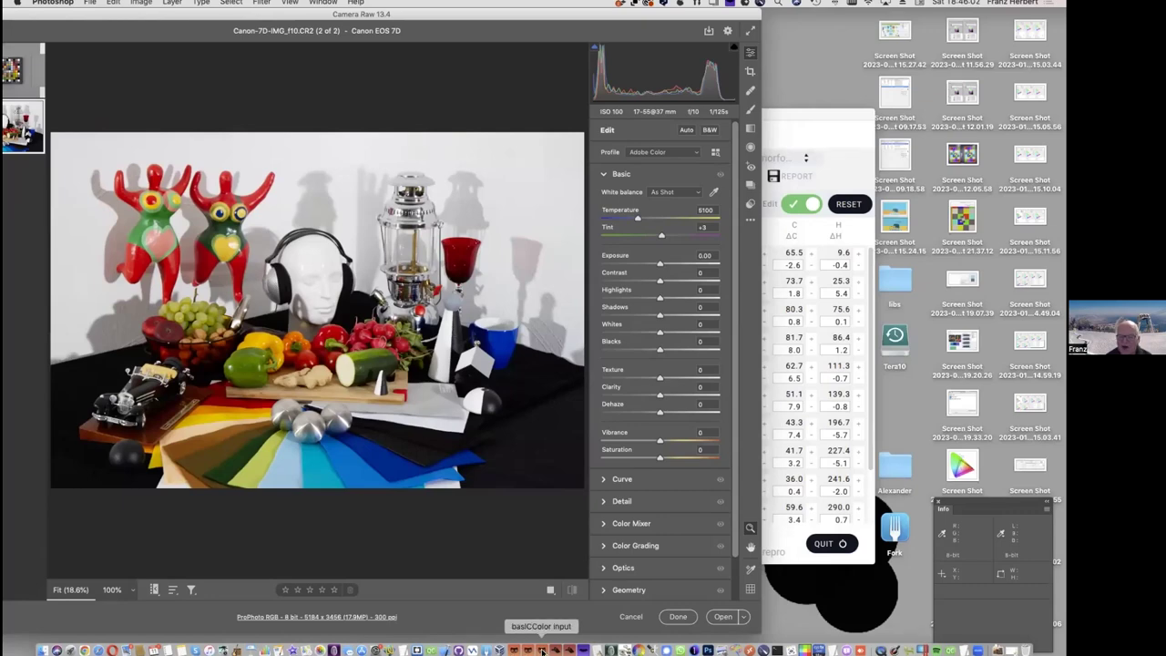
left_click(542, 649)
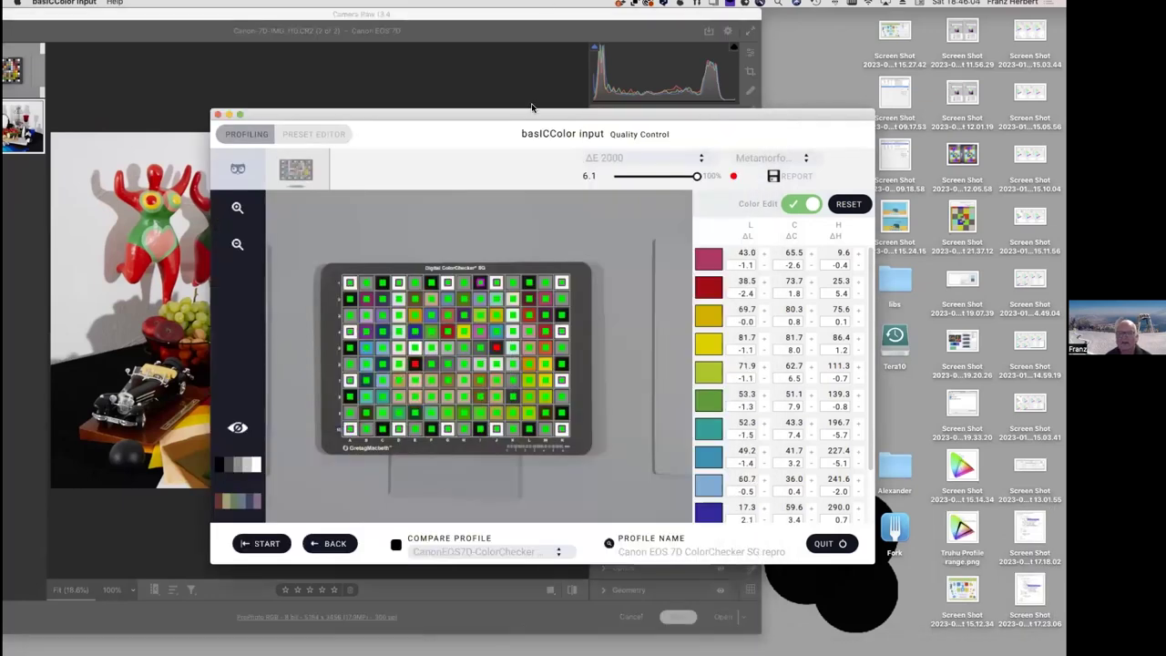
Move the Quality Control window and set the red patch's ΔH to -25
left_click_drag(543, 126, 707, 202)
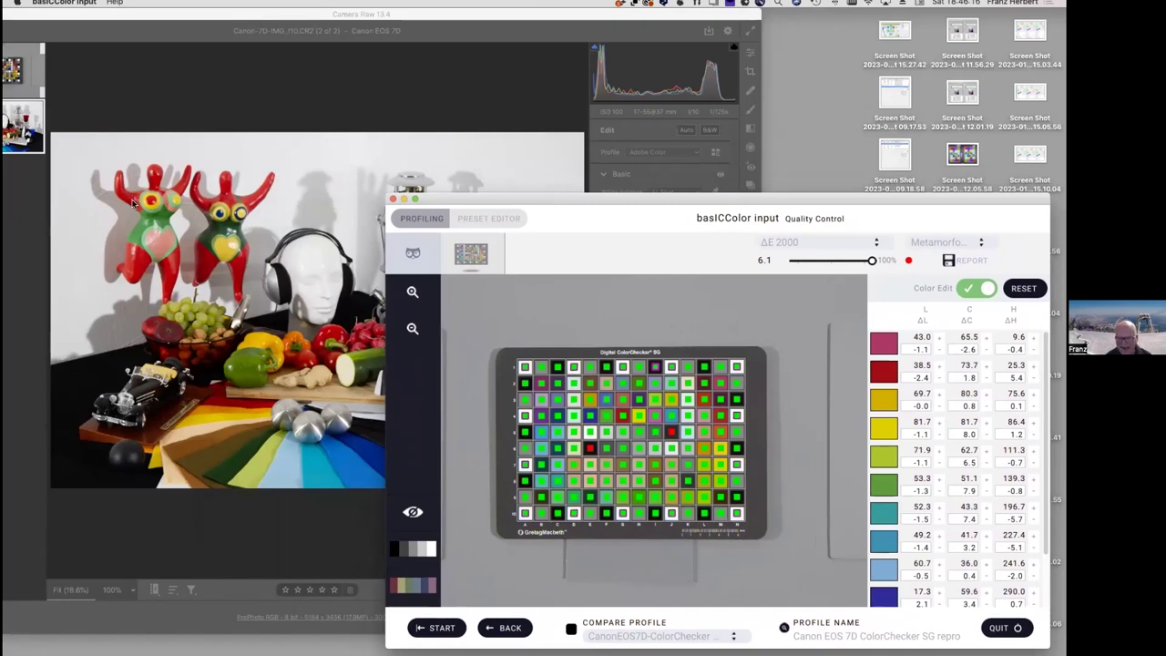
mouse_move(891, 375)
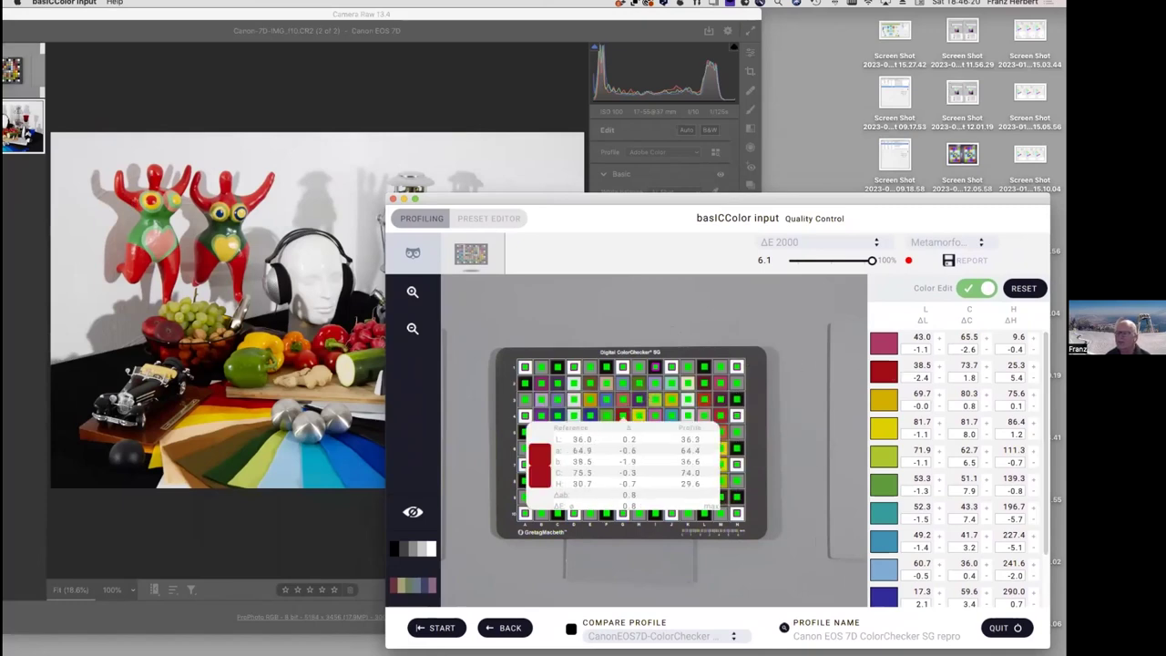
left_click(1016, 377)
type("-25")
key("Tab")
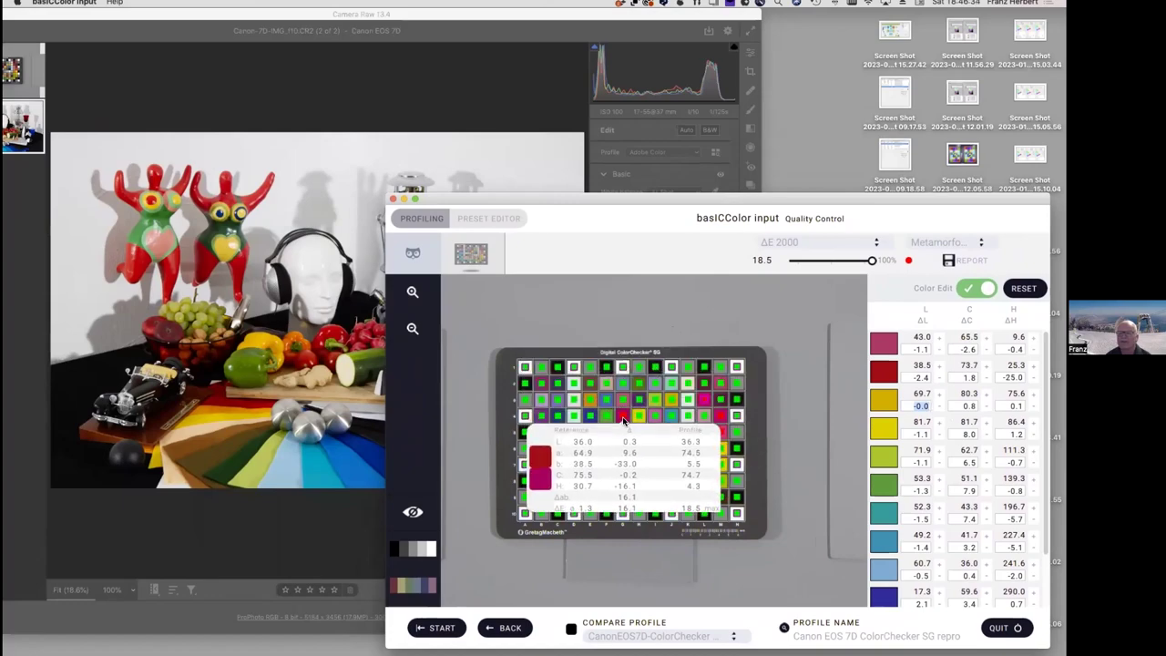
Check the still-life in Camera Raw at 100% zoom, then fit it back in the preview
left_click(320, 513)
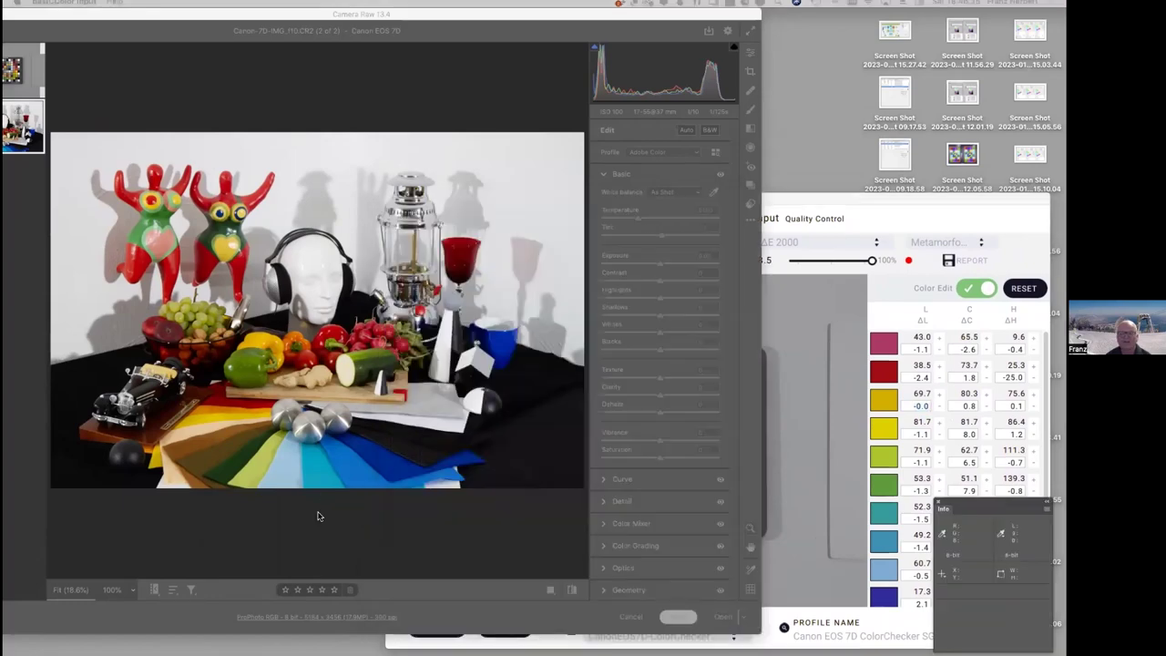
left_click(264, 499)
key("alt")
left_click(294, 228, "alt")
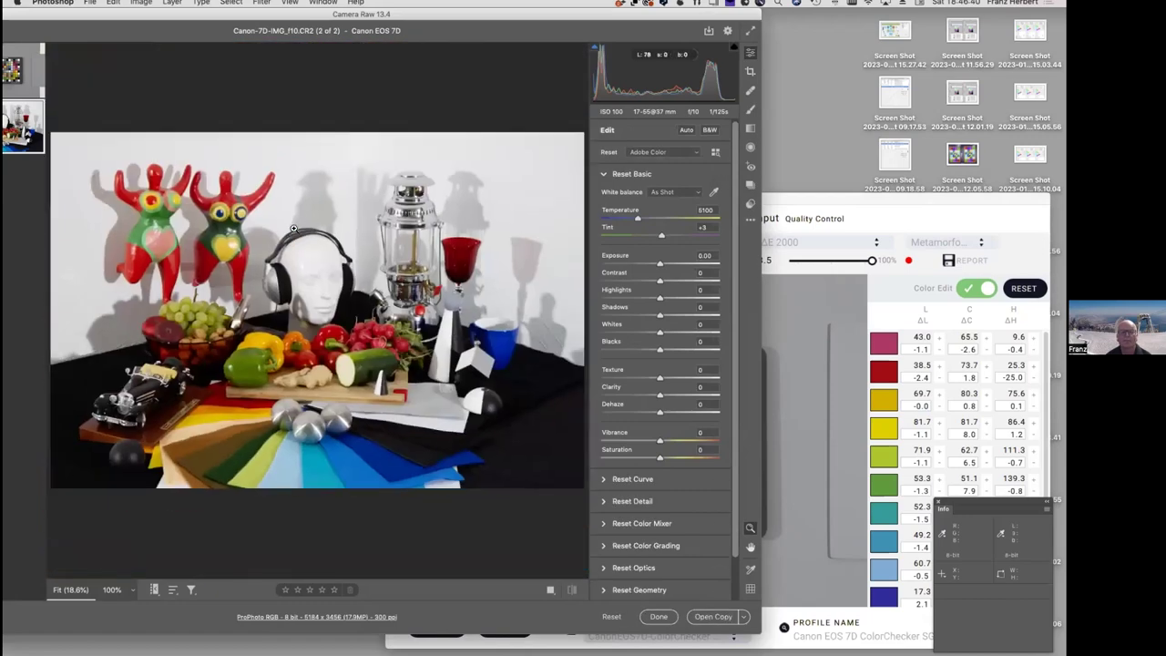
Change the red patch's ΔH to 50.0, then return to Camera Raw
left_click(874, 211)
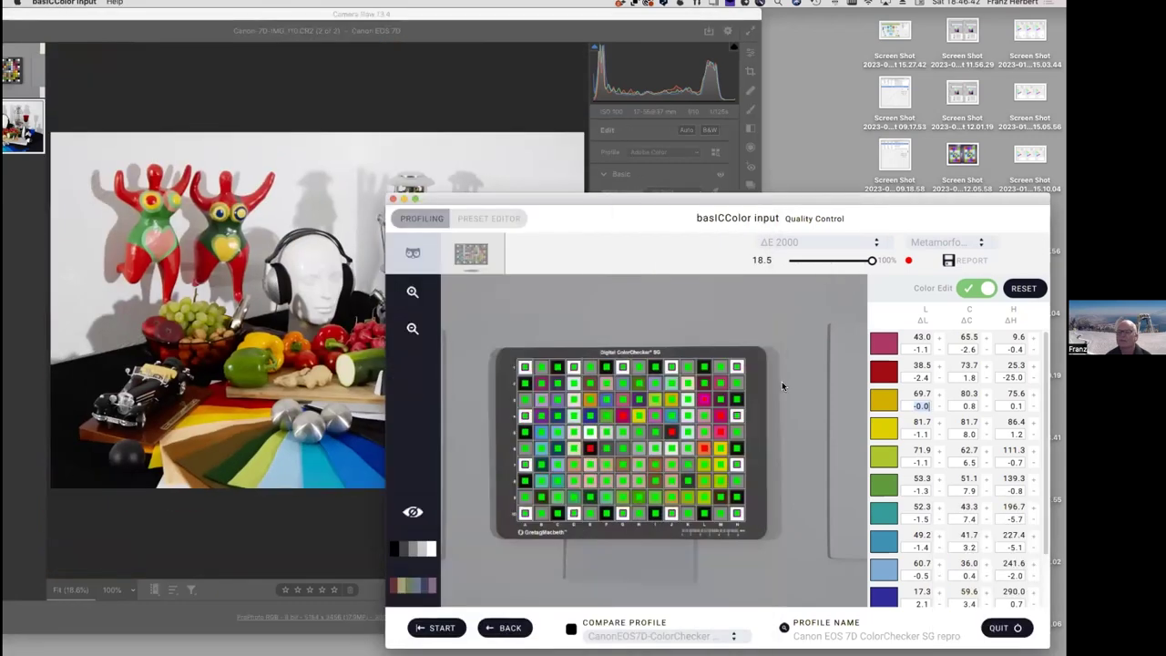
mouse_move(930, 406)
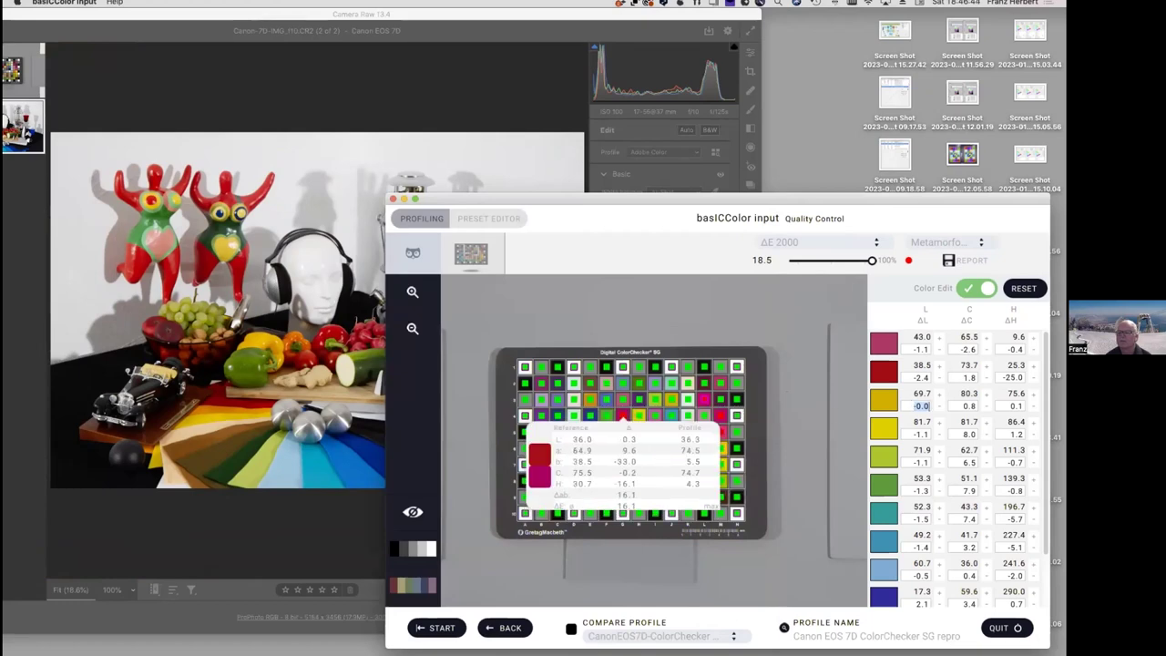
left_click(1009, 377)
type("5")
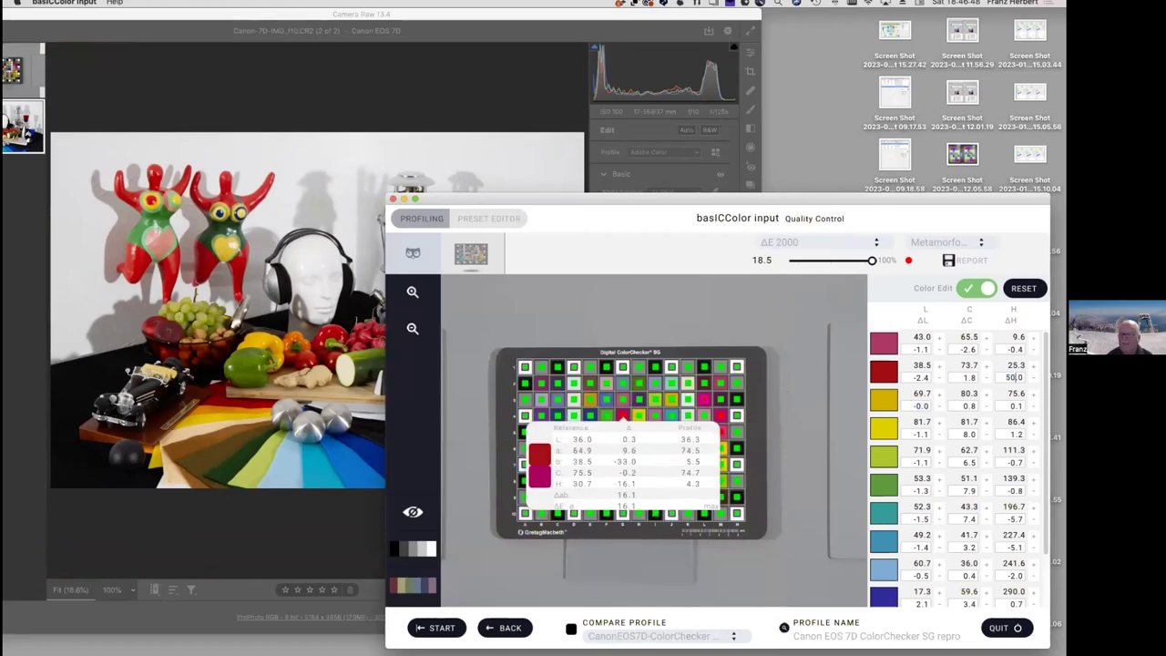
key("Return")
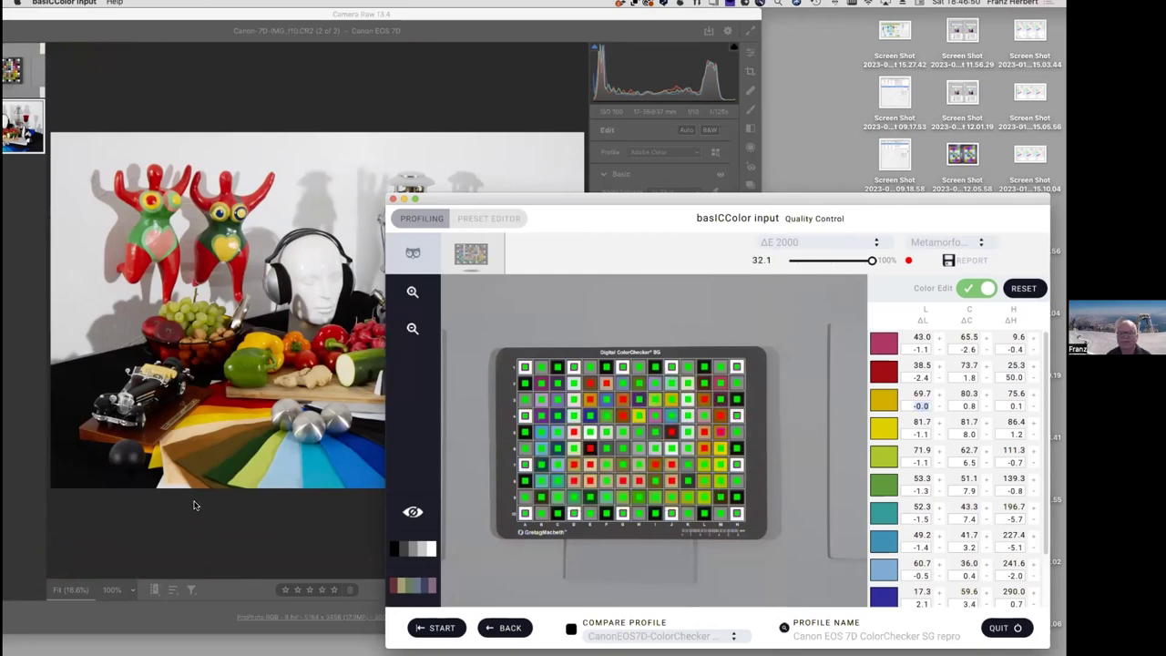
left_click(231, 549)
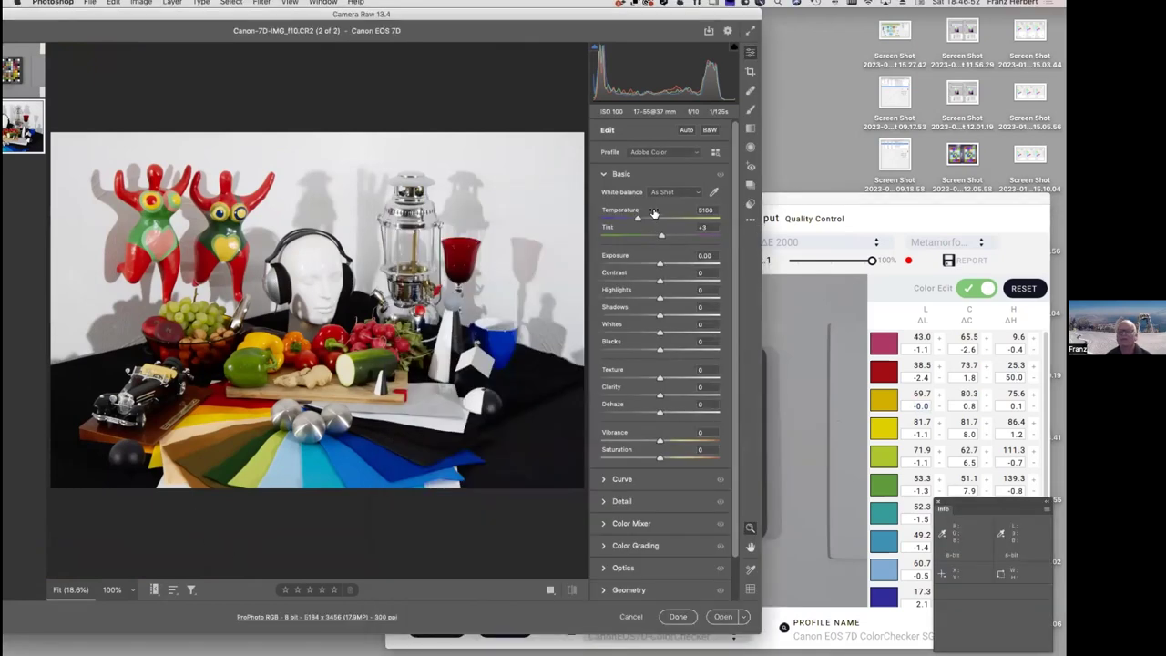
Apply the Canon EOS 7D ColorChecker SG repro profile to the still-life from the profile browser
left_click(662, 152)
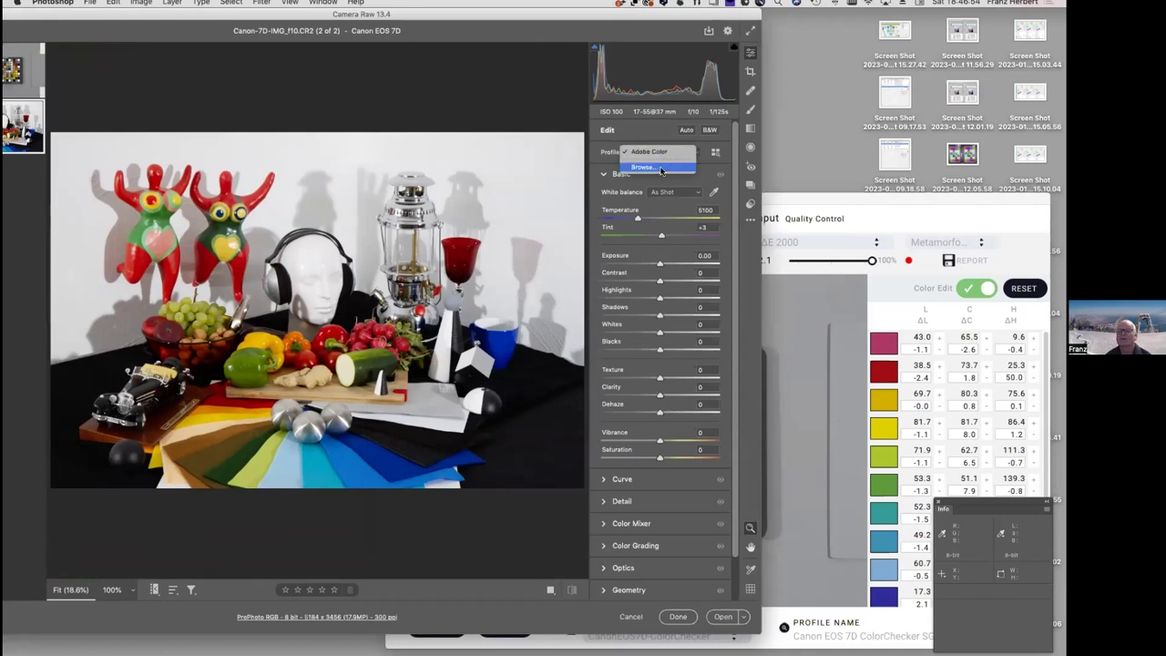
left_click(661, 169)
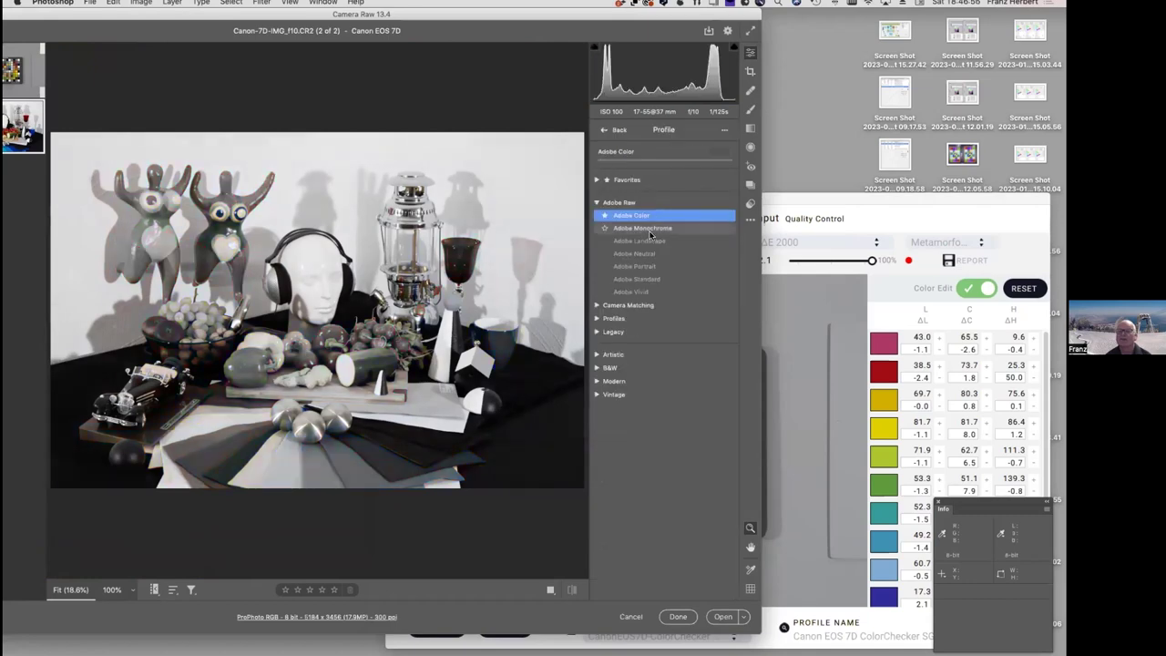
left_click(598, 319)
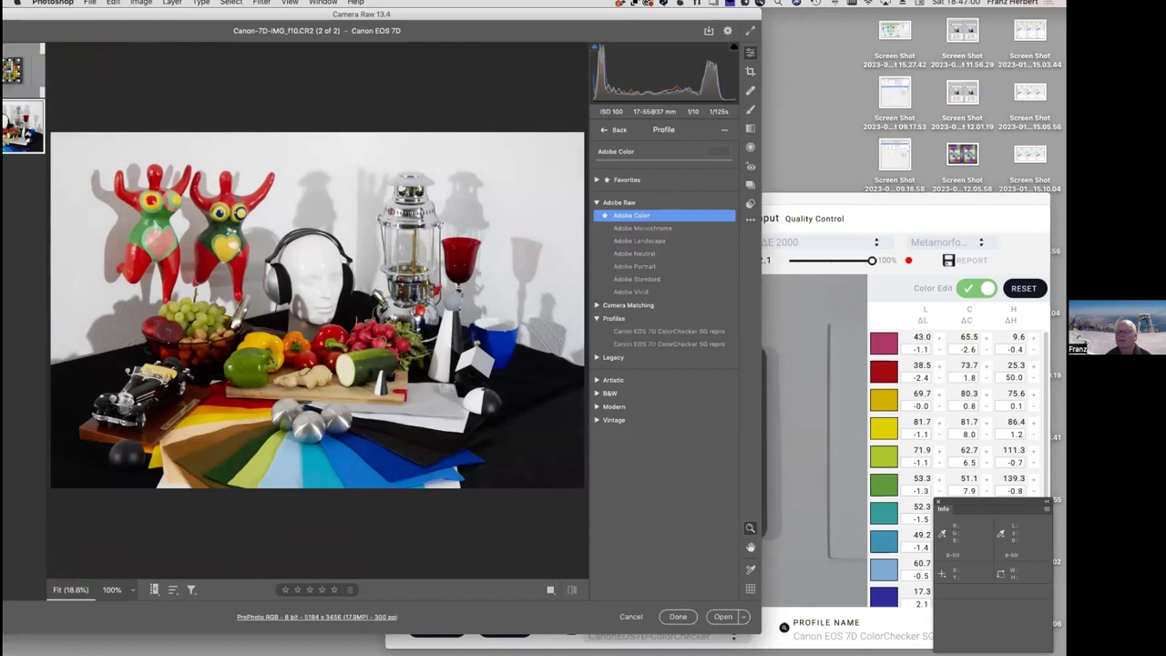
left_click(922, 406)
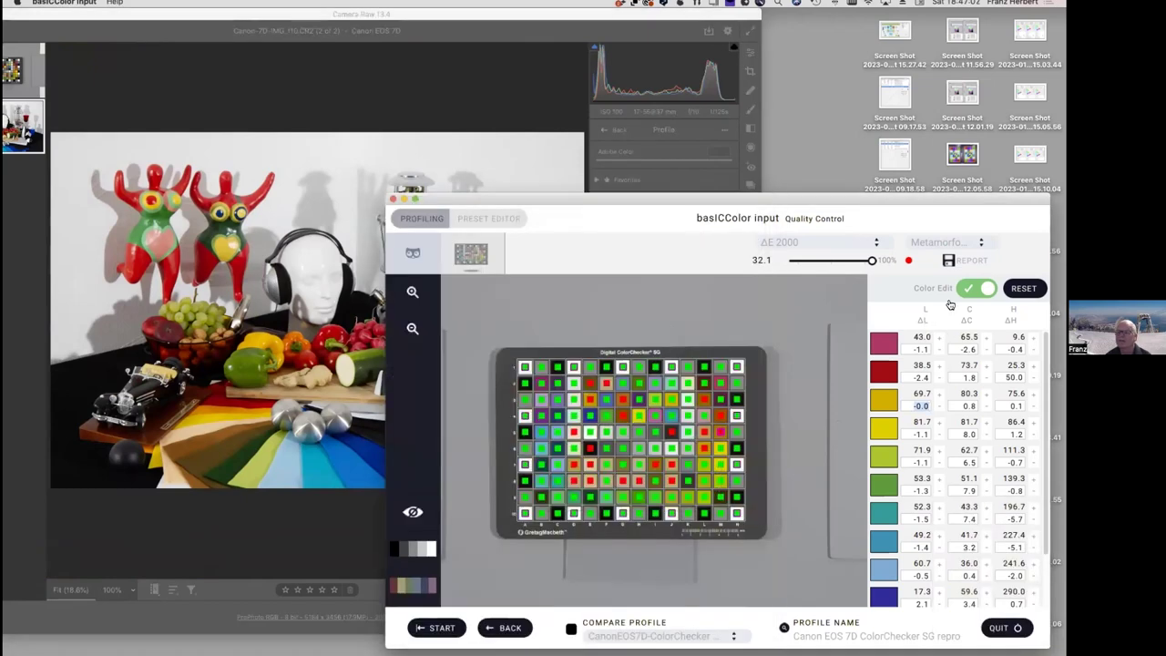
left_click(696, 186)
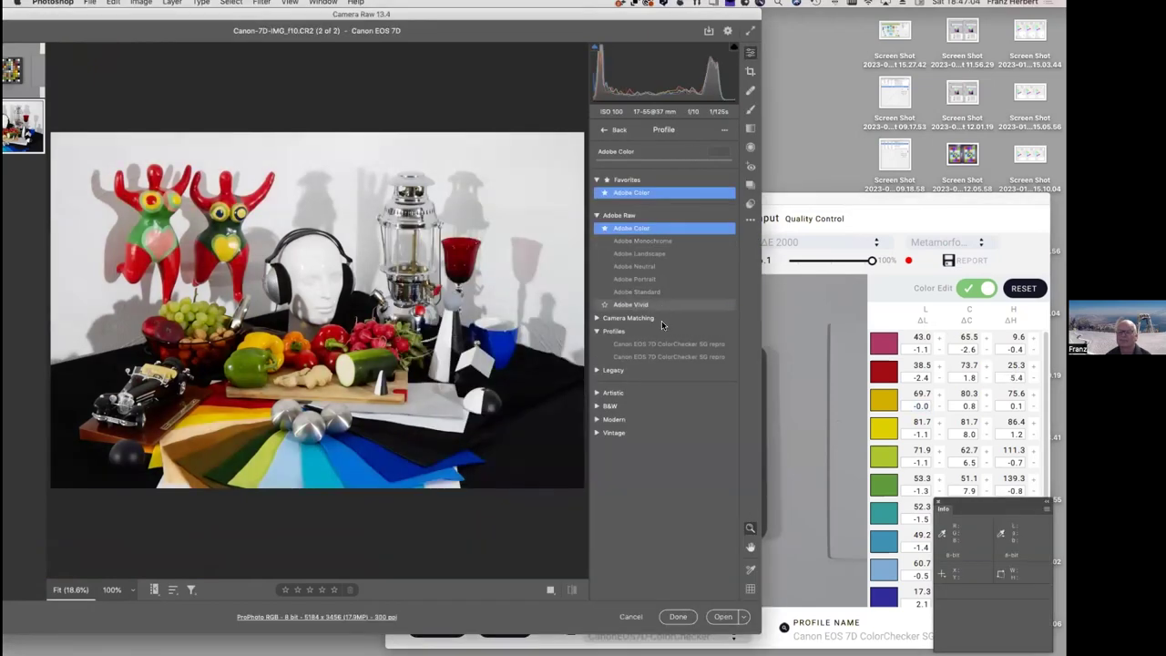
left_click(668, 345)
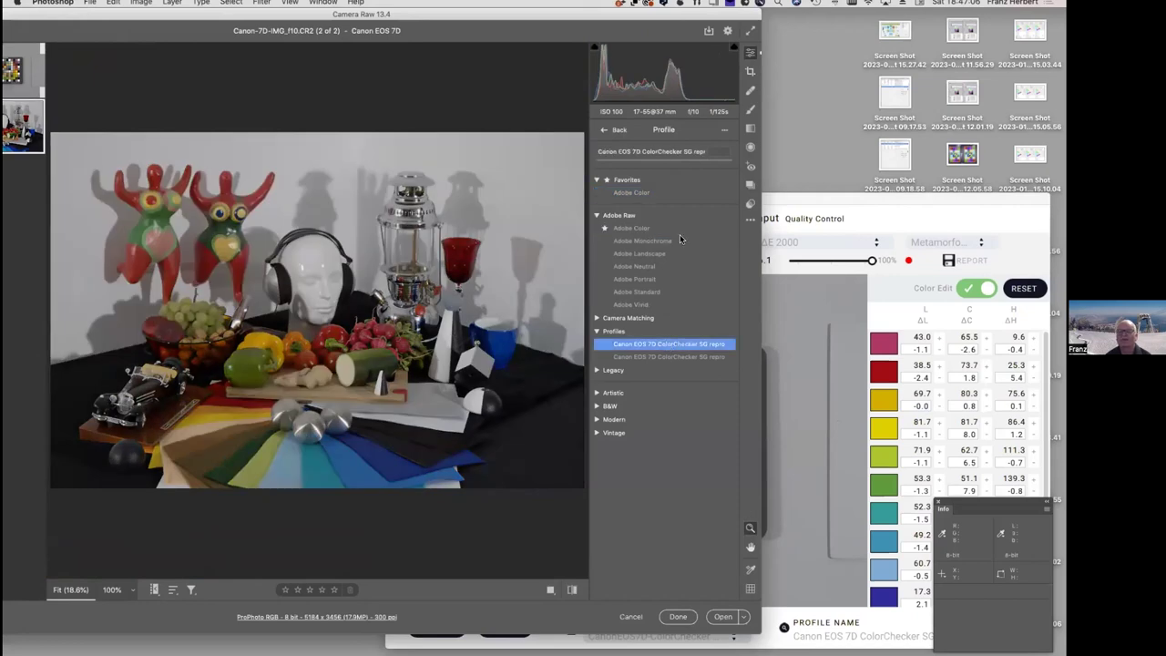
Star both repro profiles as favourites and confirm the repro profile stays active
left_click(604, 344)
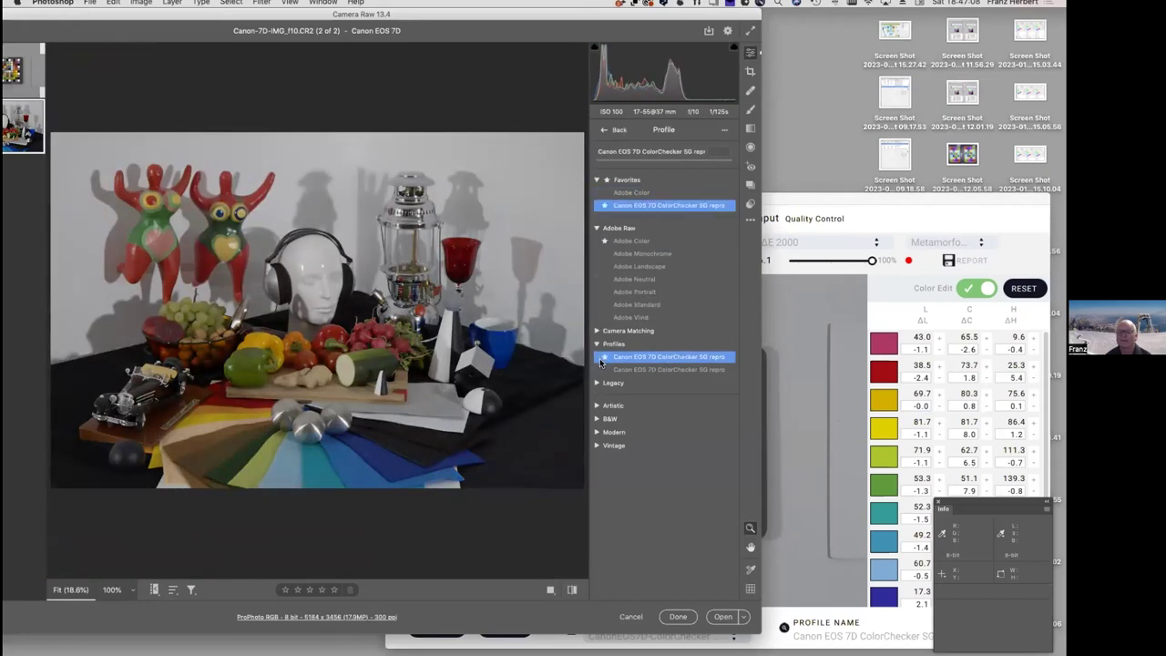
left_click(604, 369)
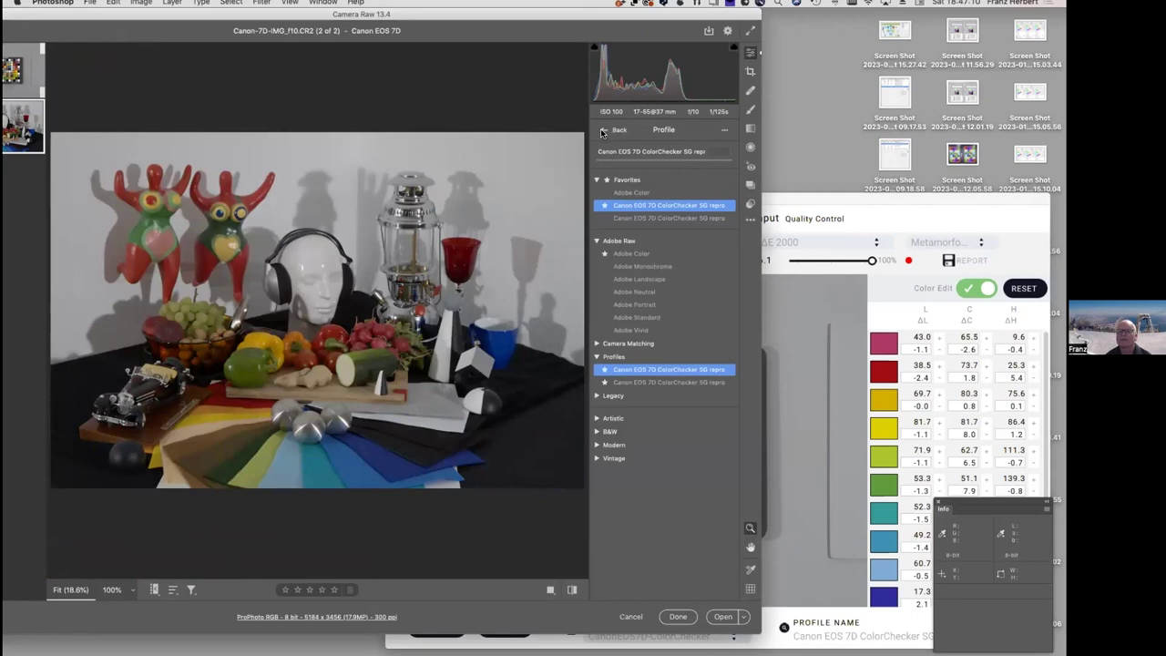
left_click(603, 130)
left_click(662, 153)
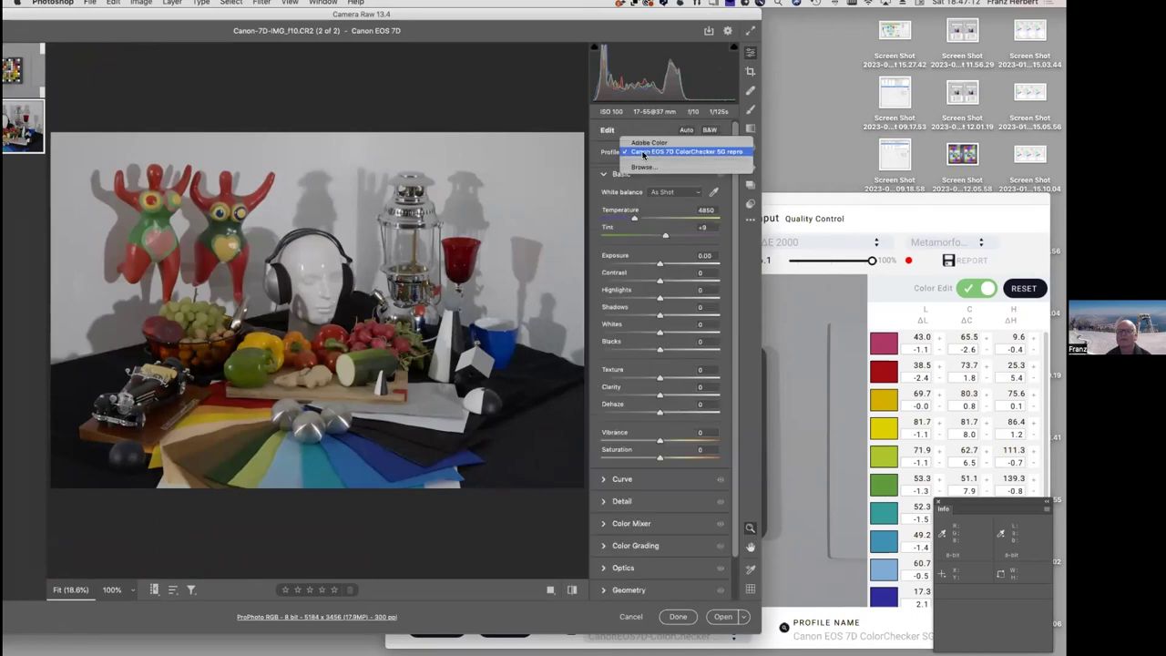
left_click(643, 153)
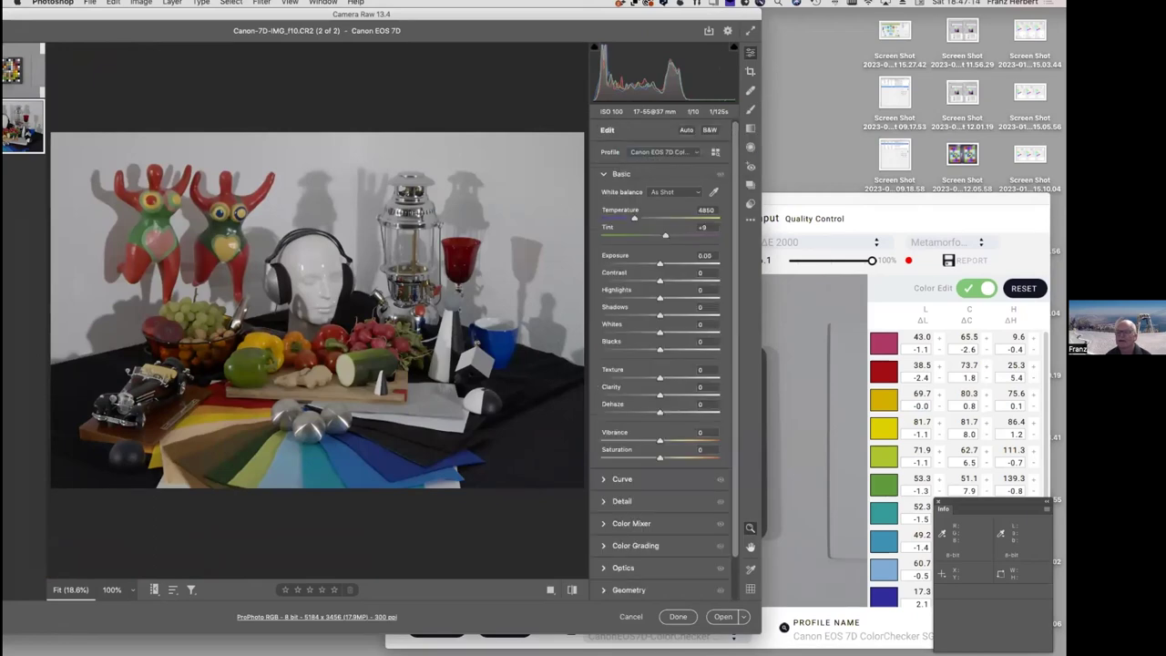
left_click(1016, 376)
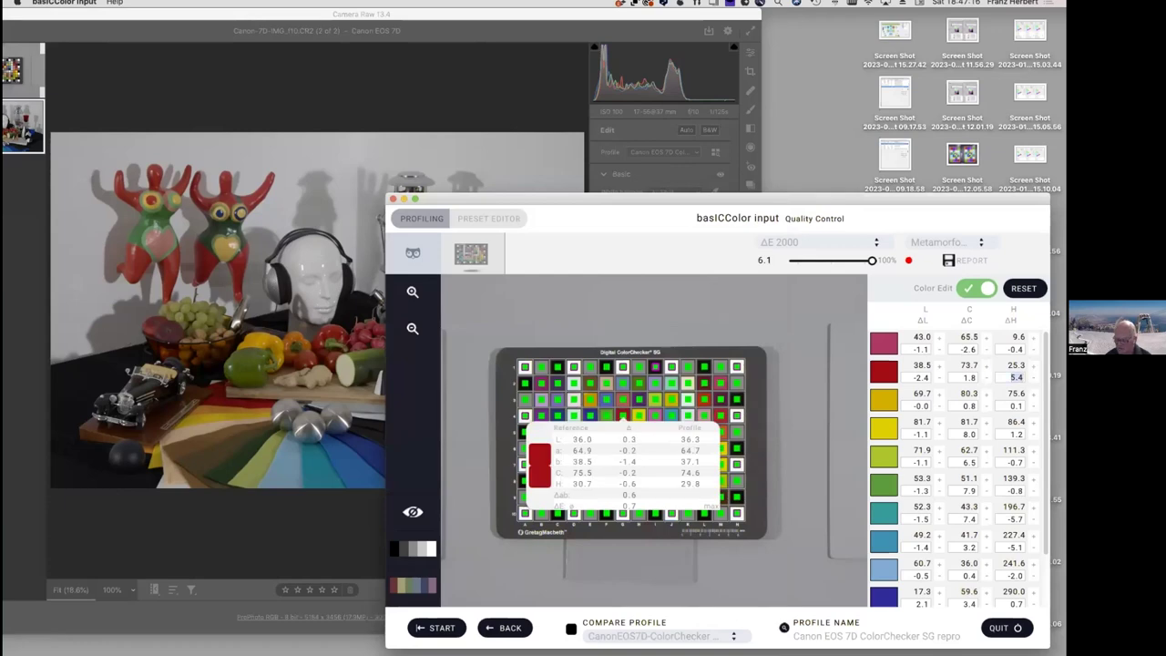
type("-25")
key("Return")
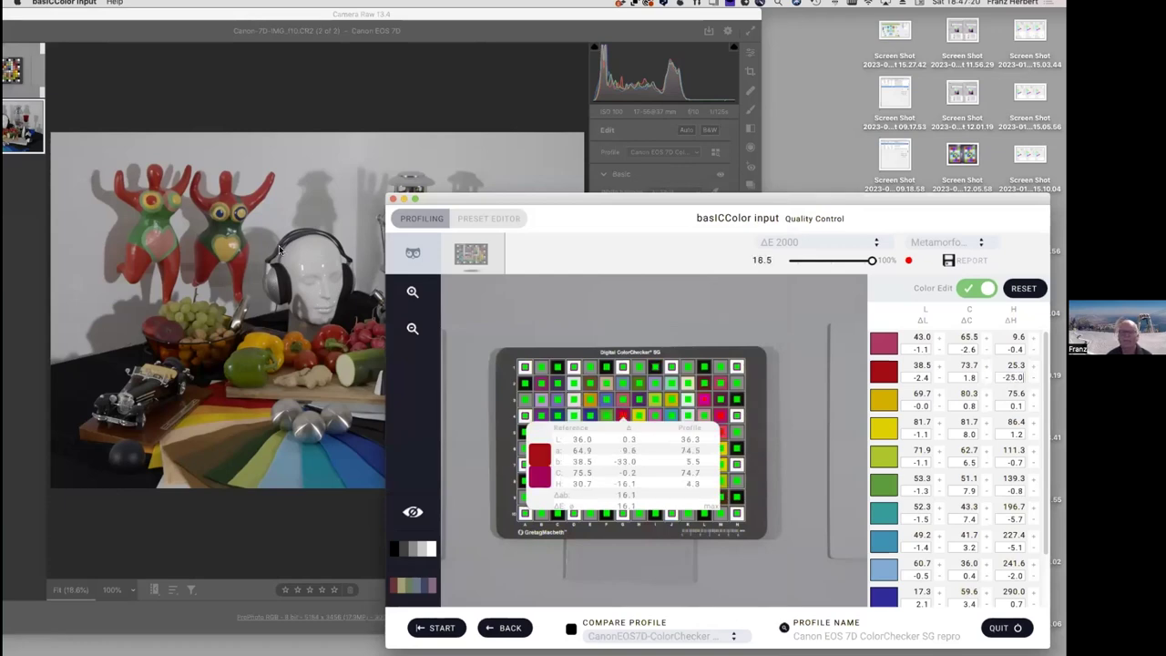
left_click(253, 525)
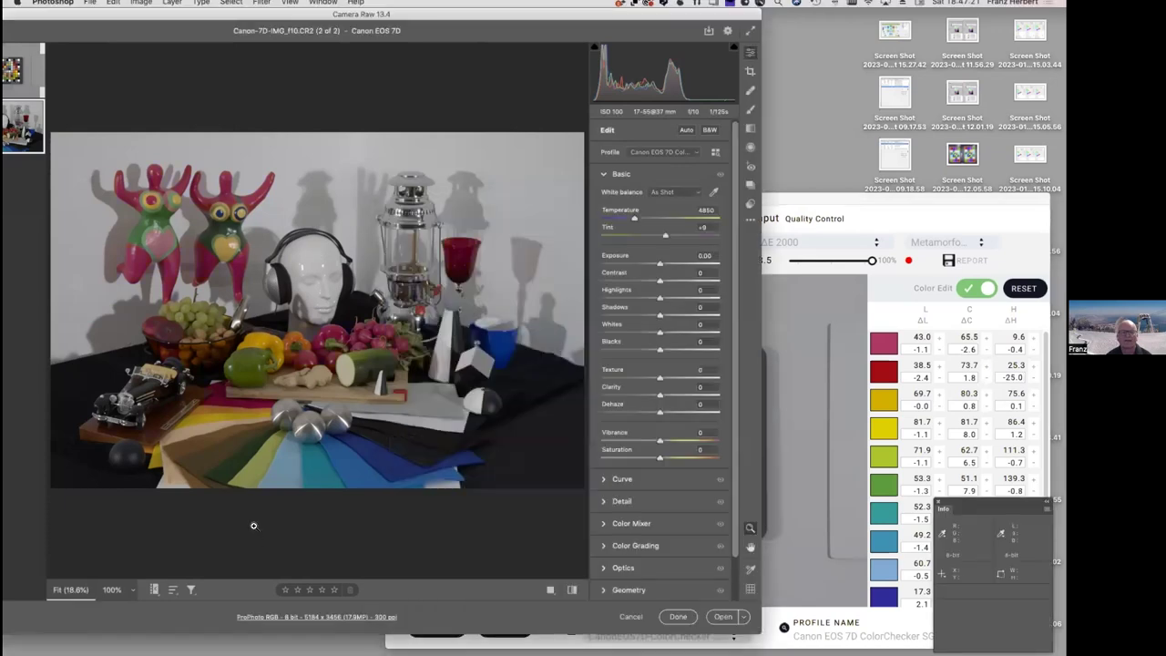
left_click(170, 246)
left_click(170, 246)
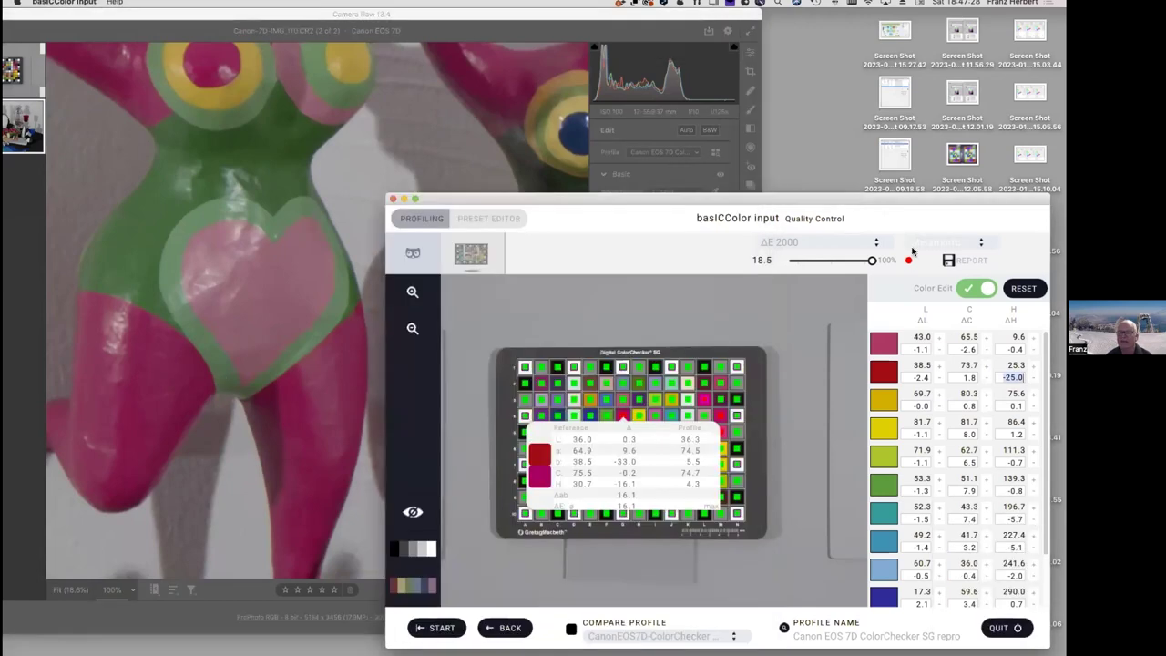
left_click(886, 217)
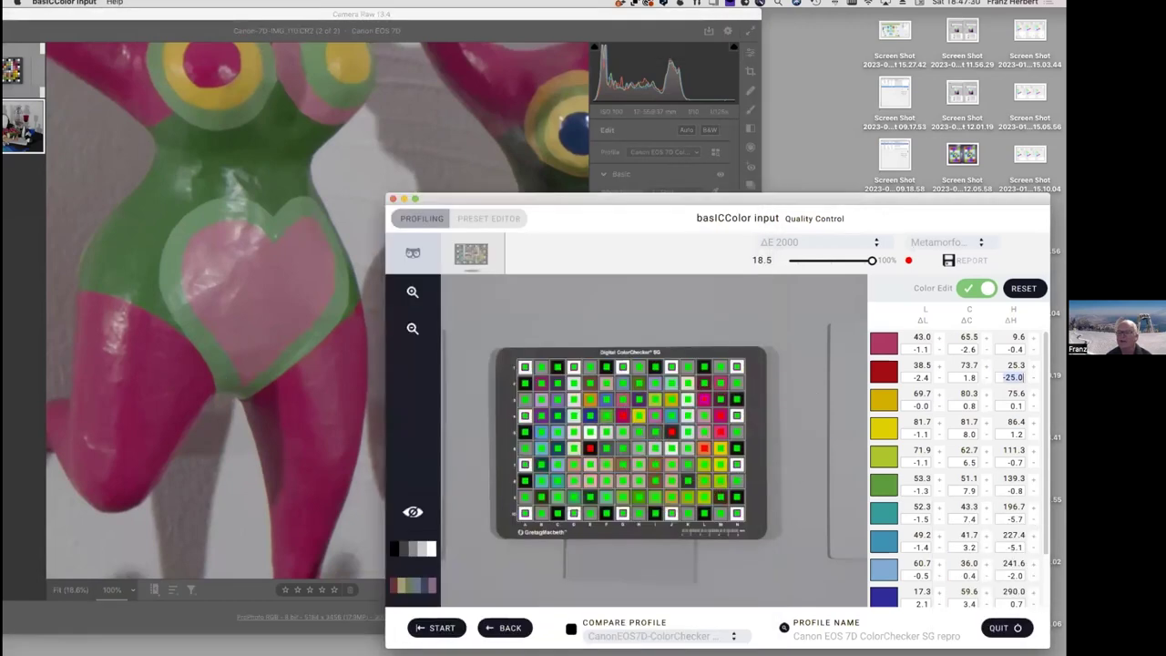
key("ctrl+z")
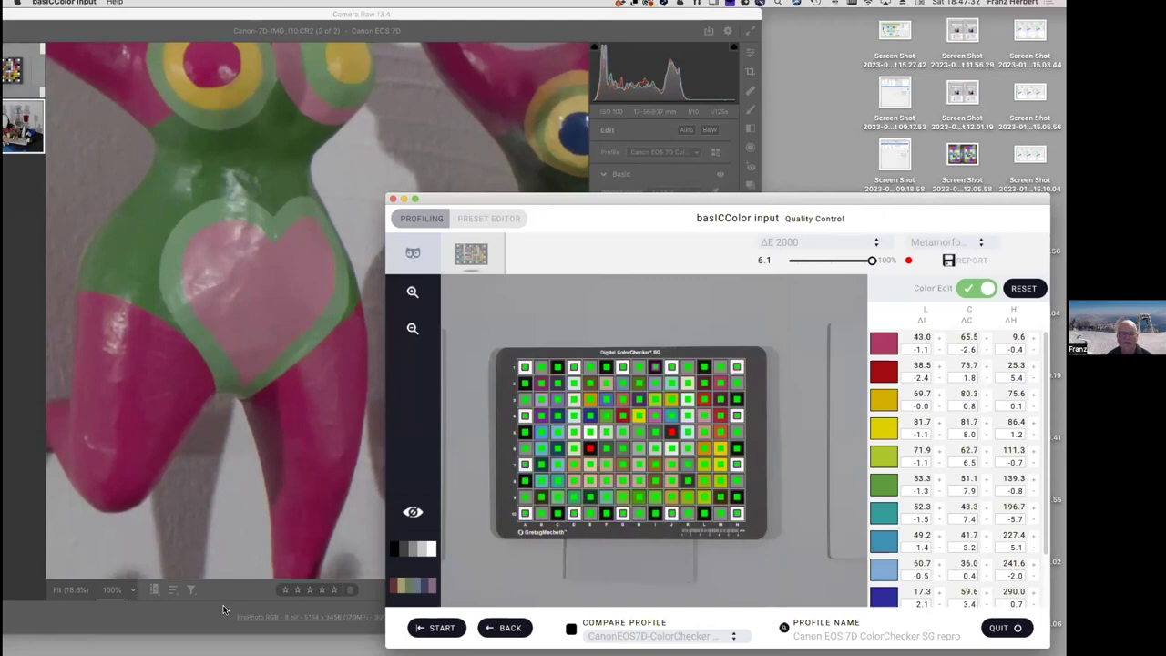
left_click(231, 551)
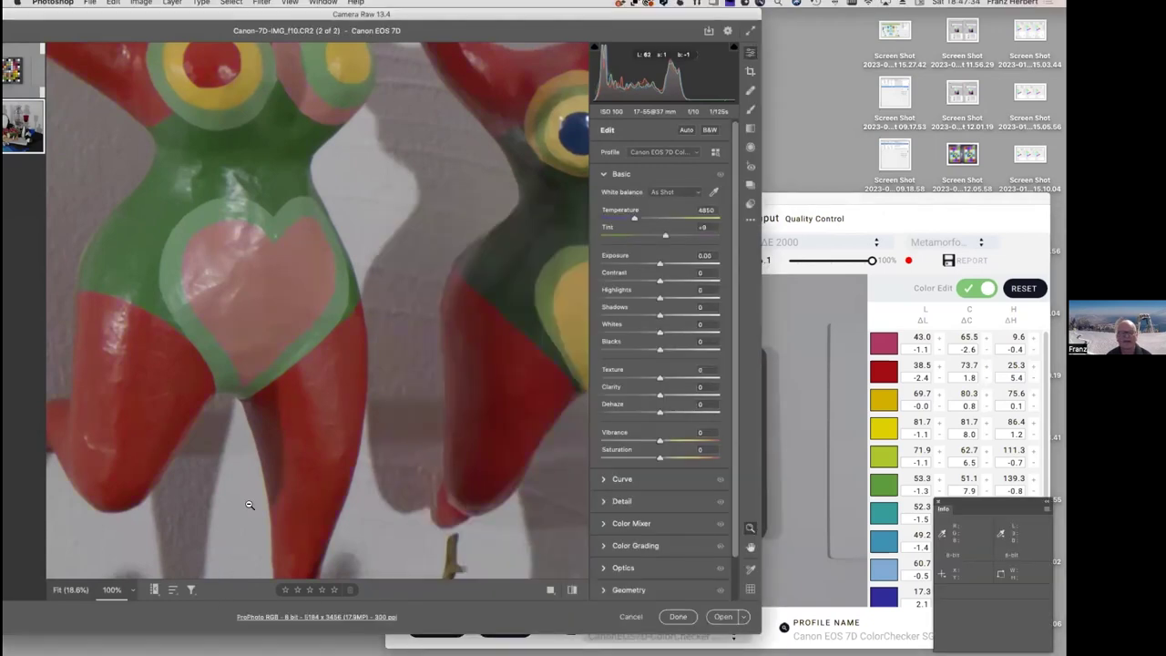
left_click(249, 504)
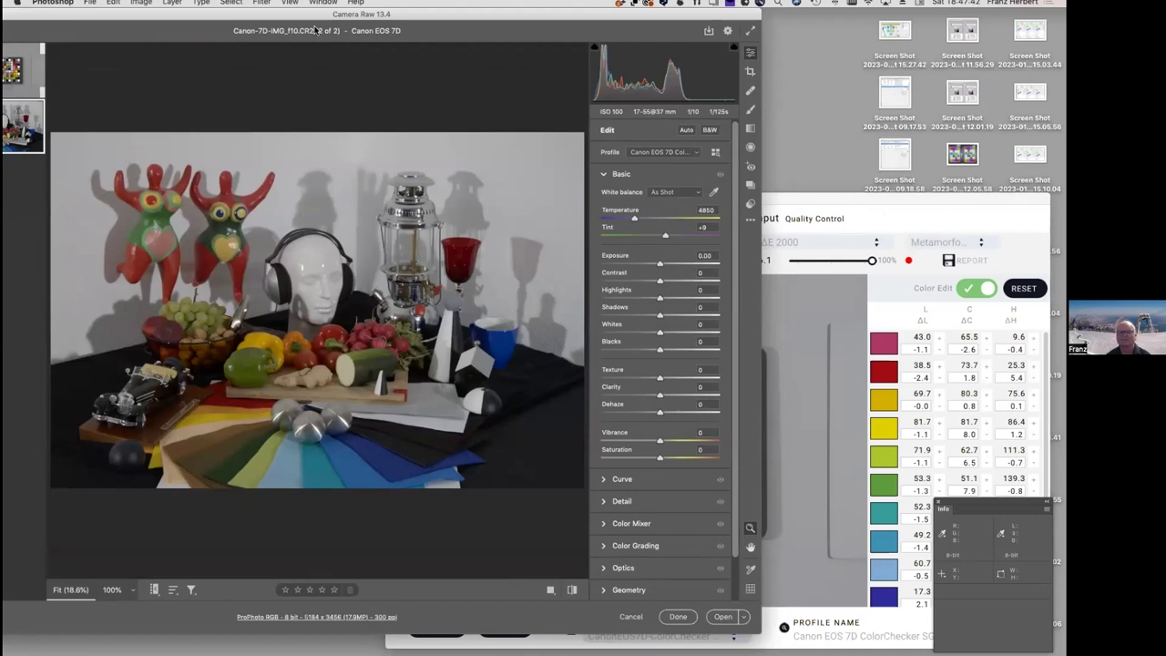
Place basICColor's quality-control window over Camera Raw, then switch to the QuickTime NGT2 video
left_click_drag(361, 17, 441, 25)
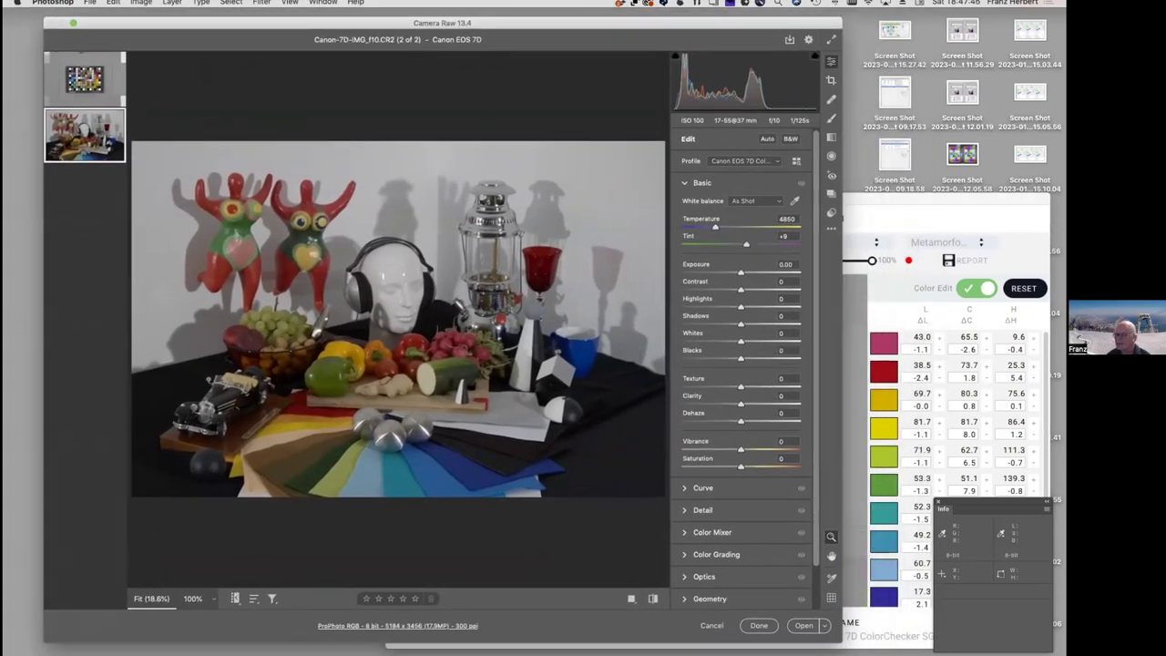
key("super+Tab")
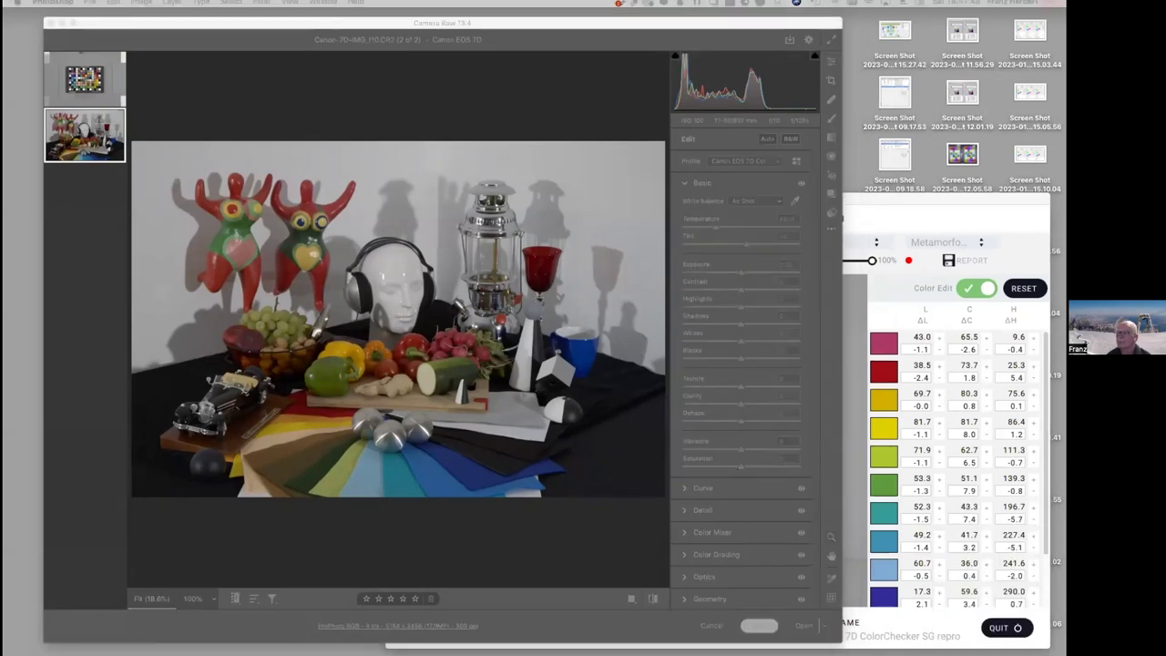
left_click_drag(195, 24, 186, 22)
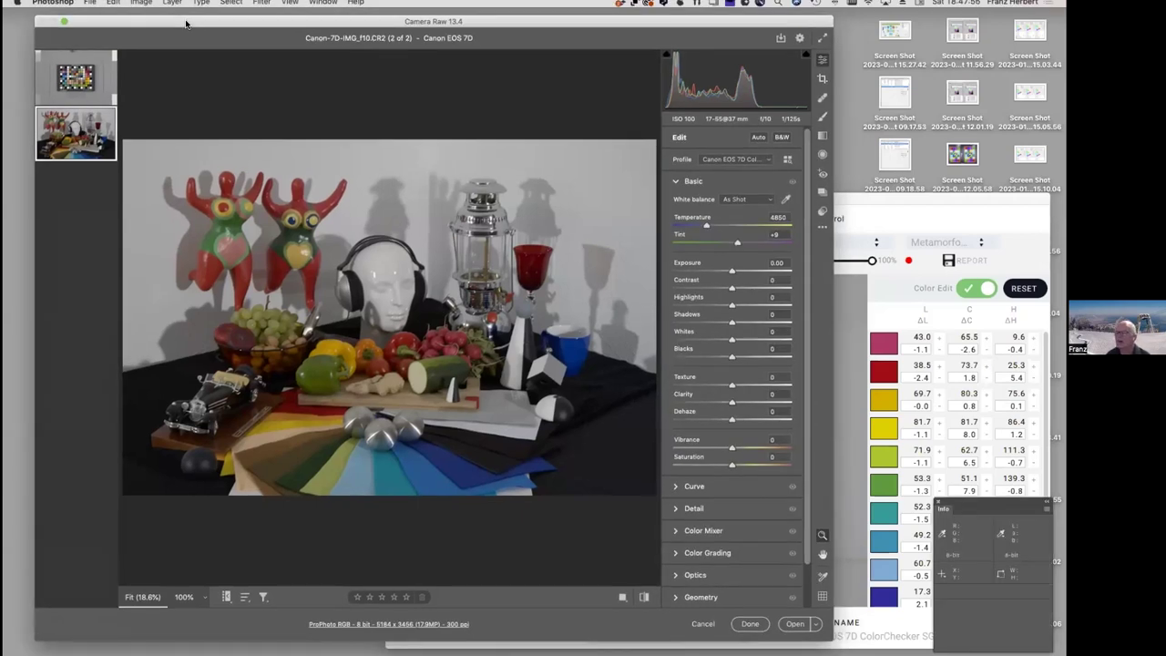
mouse_move(378, 651)
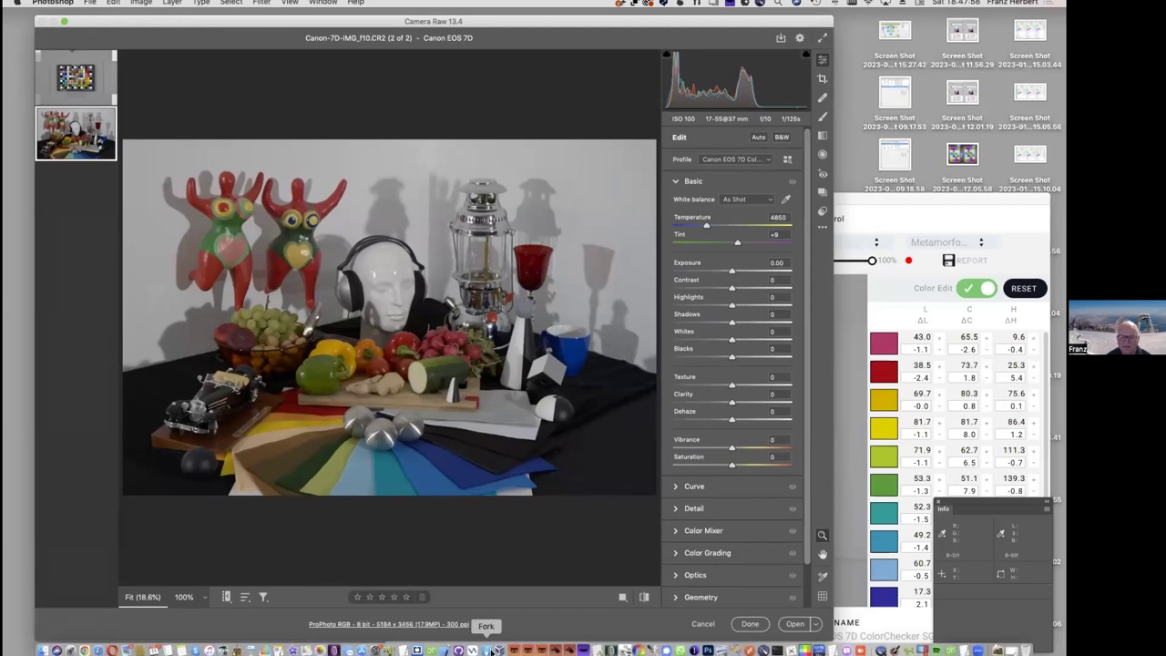
left_click(541, 650)
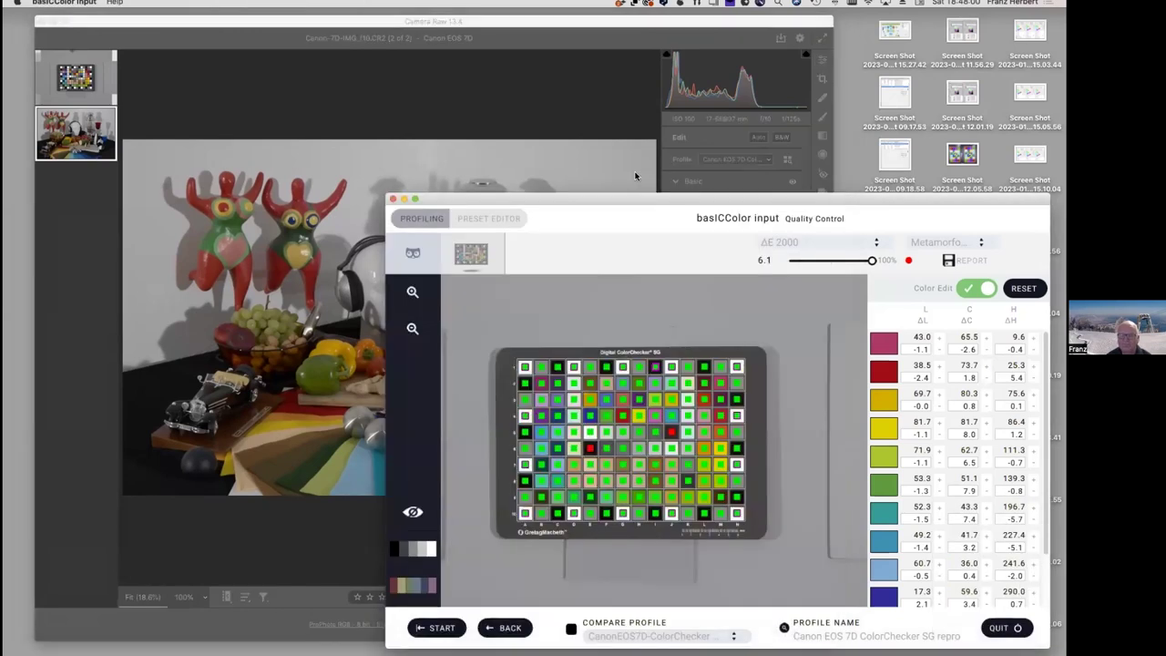
left_click_drag(623, 204, 374, 124)
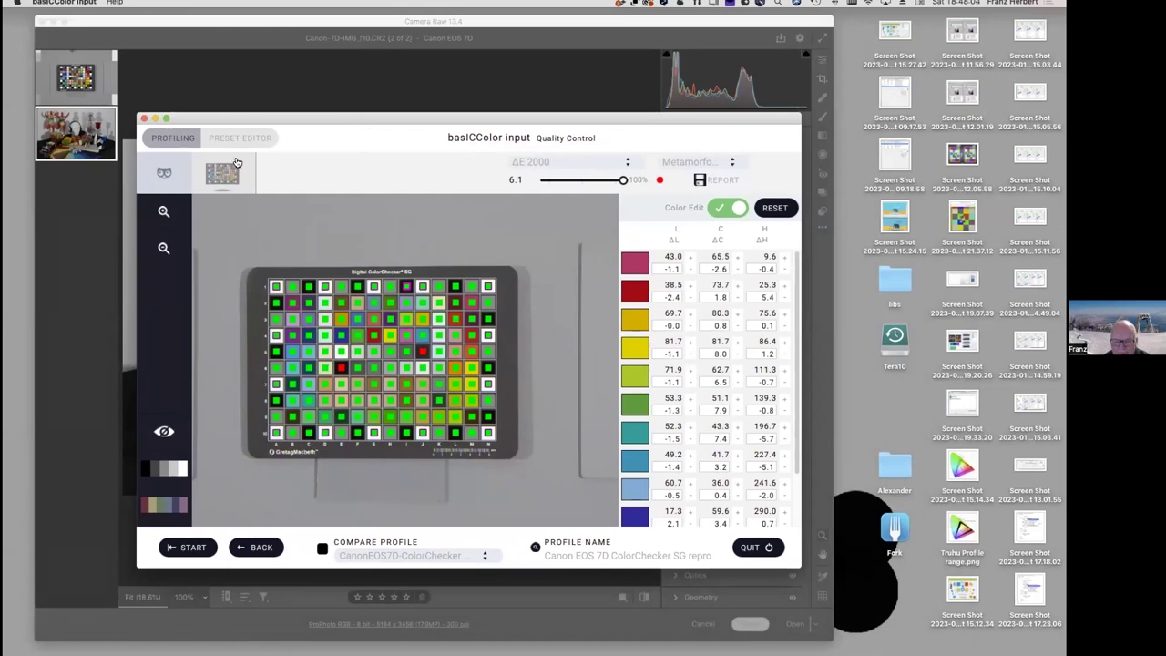
mouse_move(324, 337)
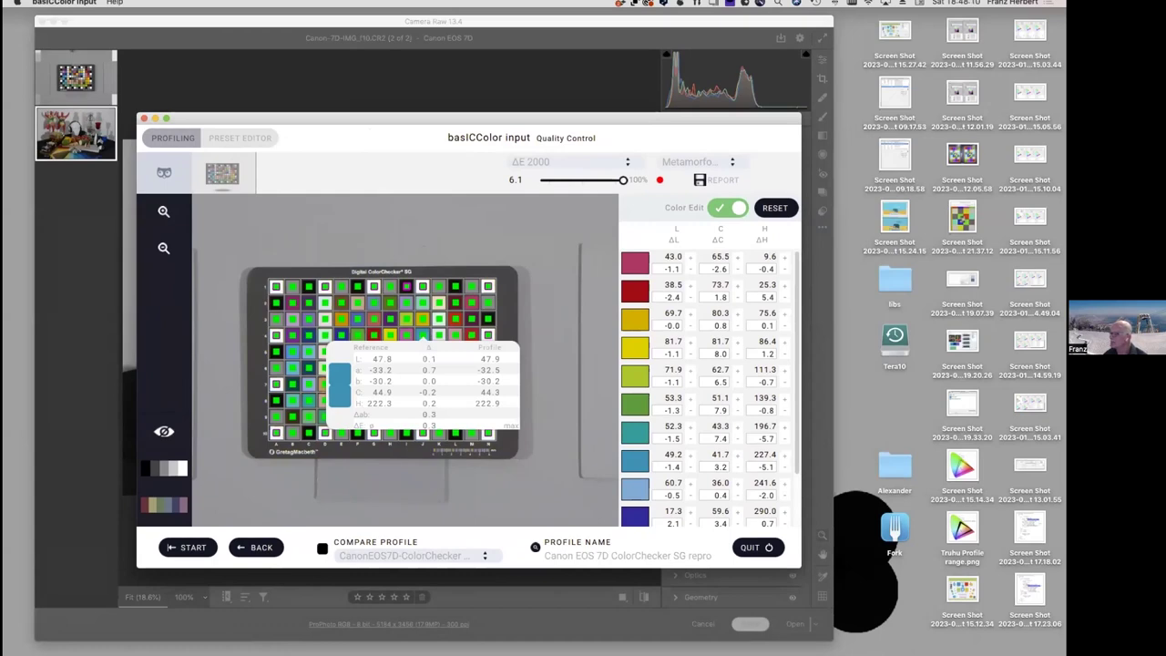
key("super+Tab")
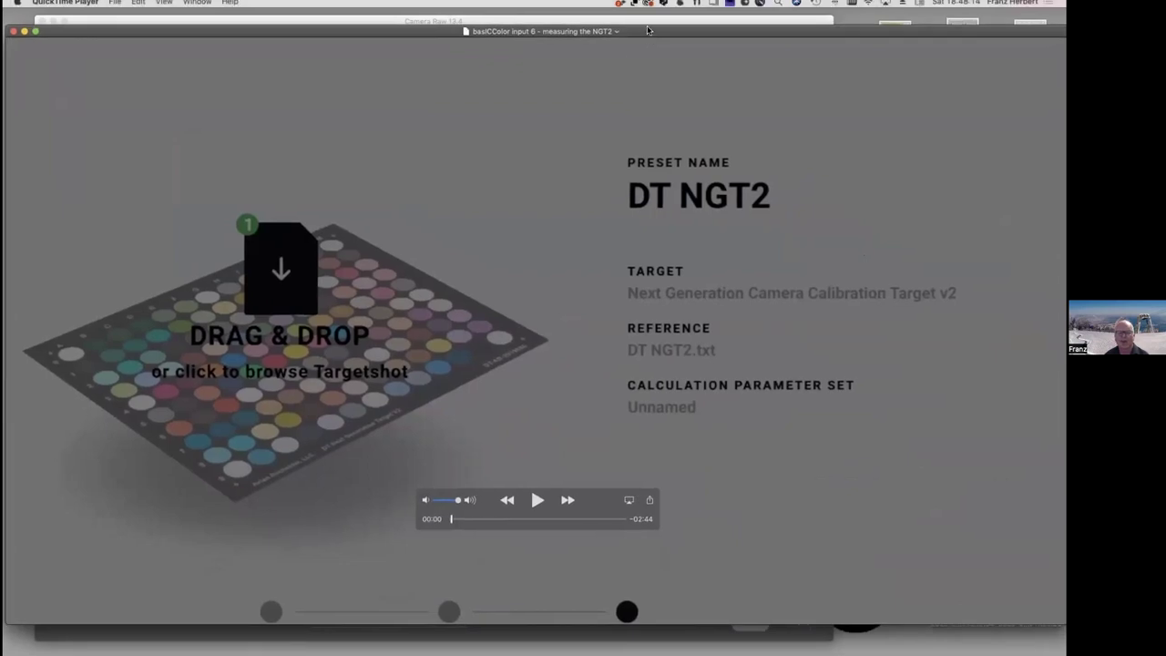
Play the NGT2 measuring video until the Custom Illuminants submenu is showing
left_click(536, 501)
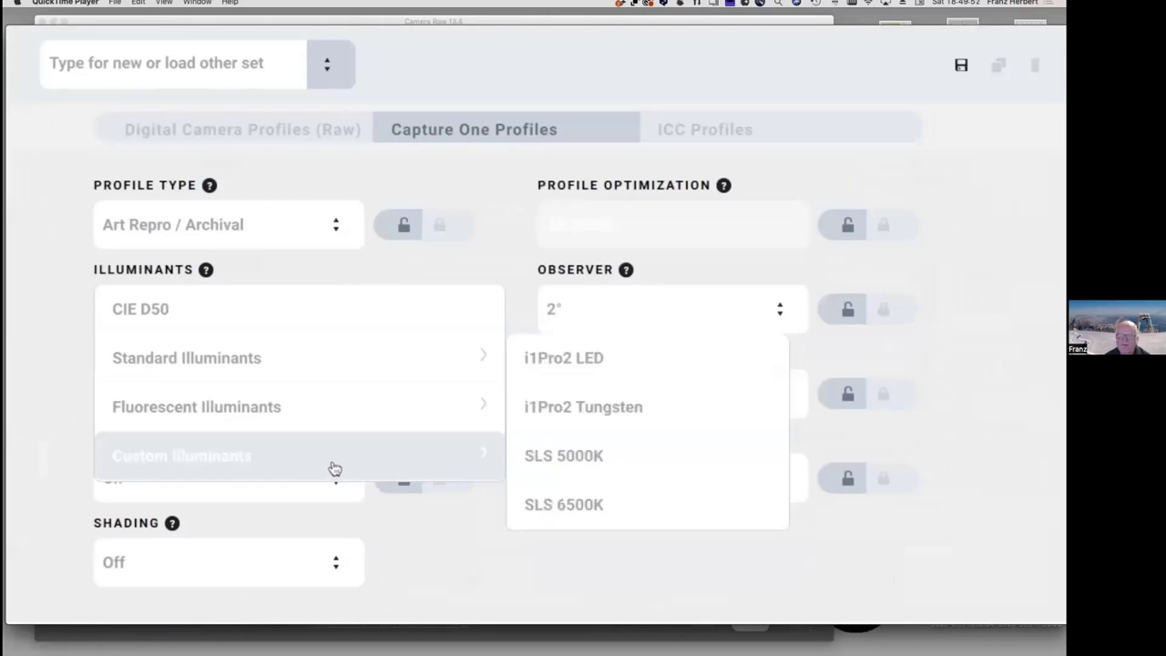
Choose the SLS 5000K illuminant and save the preset as 'DT NGT2 SLS 5000K'
left_click(584, 461)
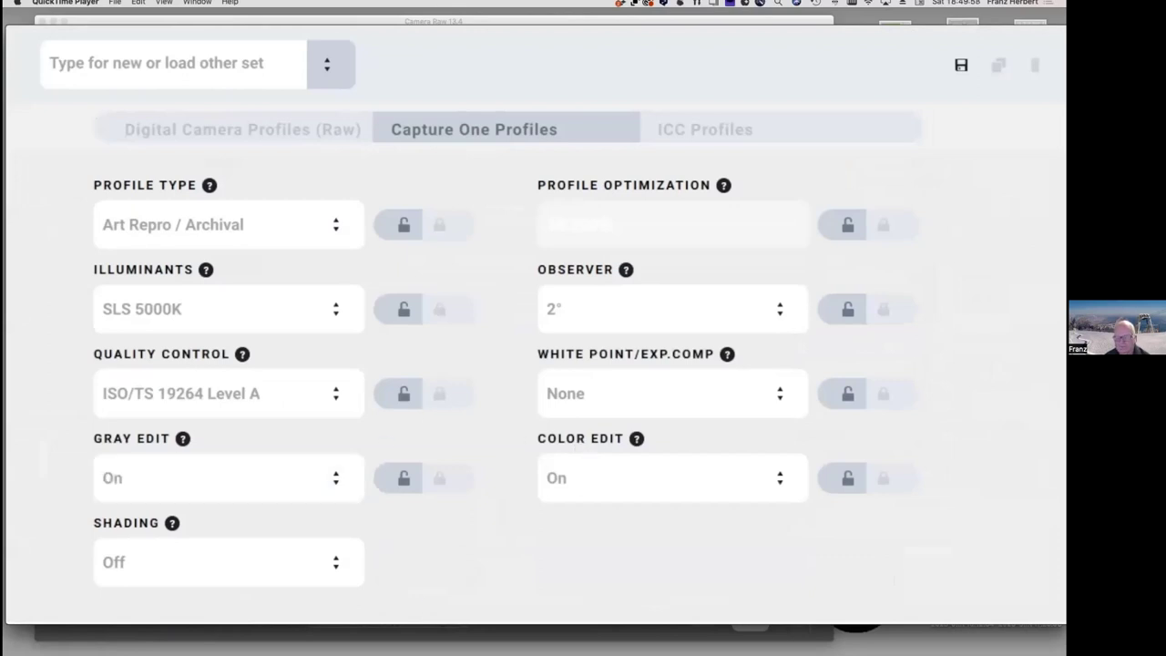
key("super+s")
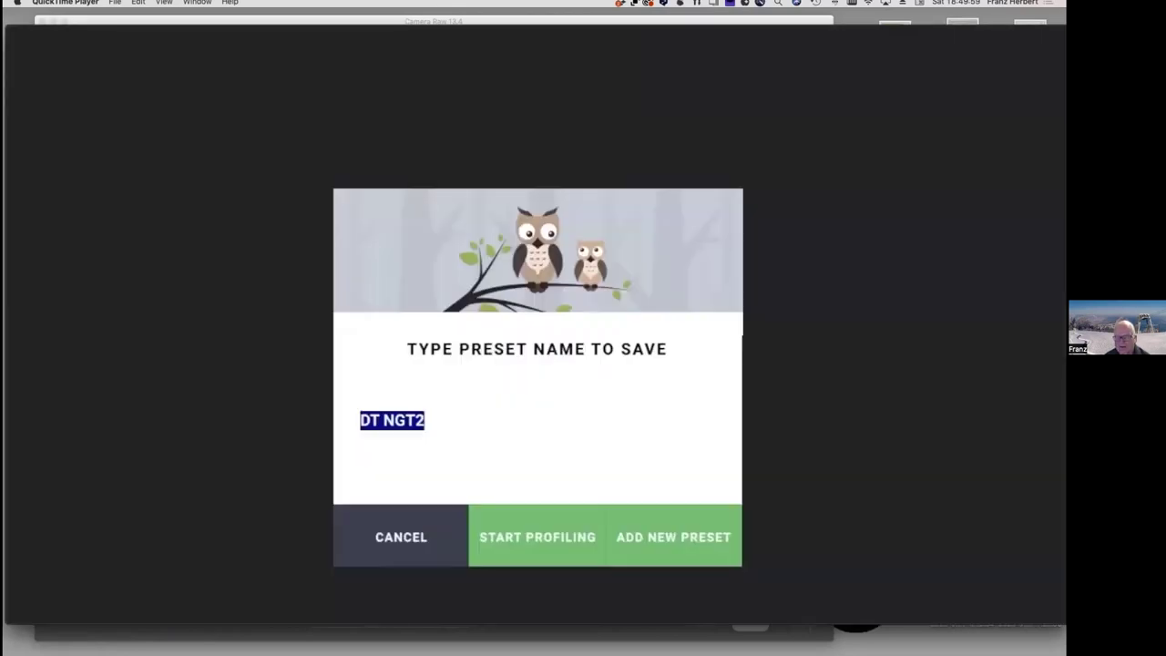
left_click(423, 428)
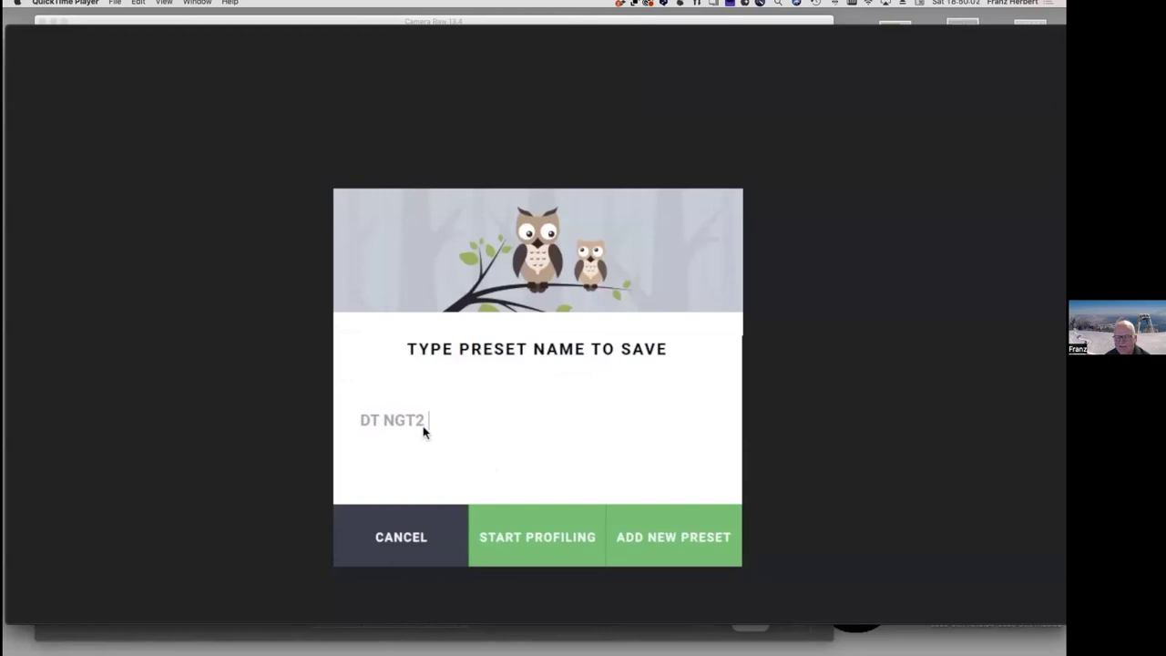
type("SLS 500")
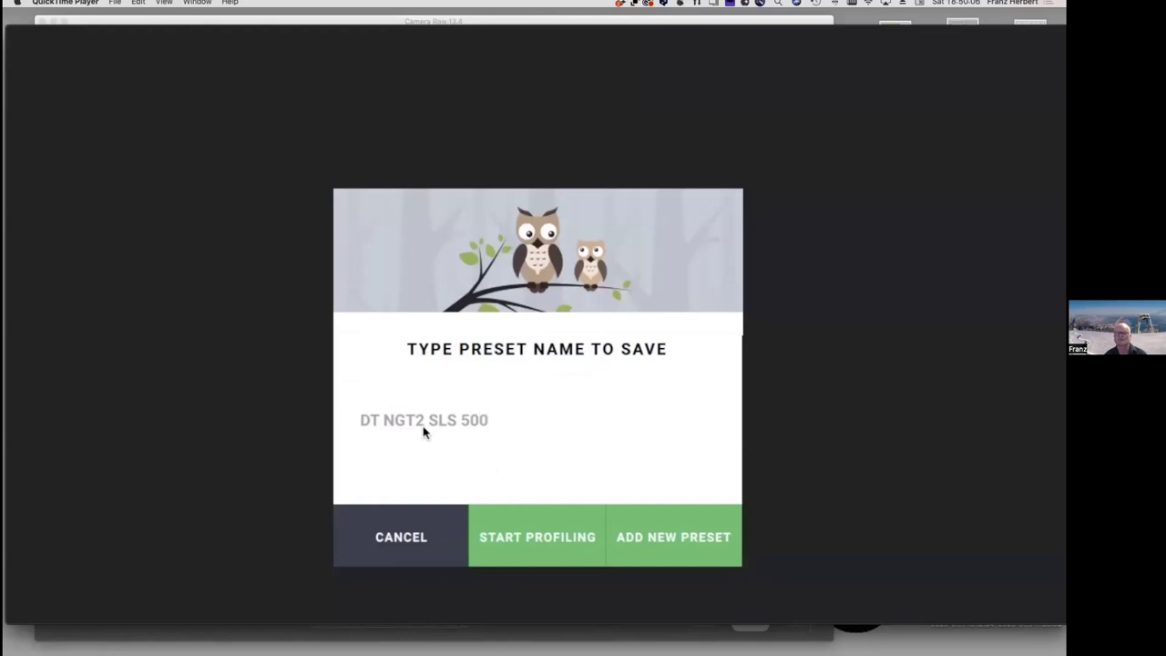
type("0K")
left_click(530, 542)
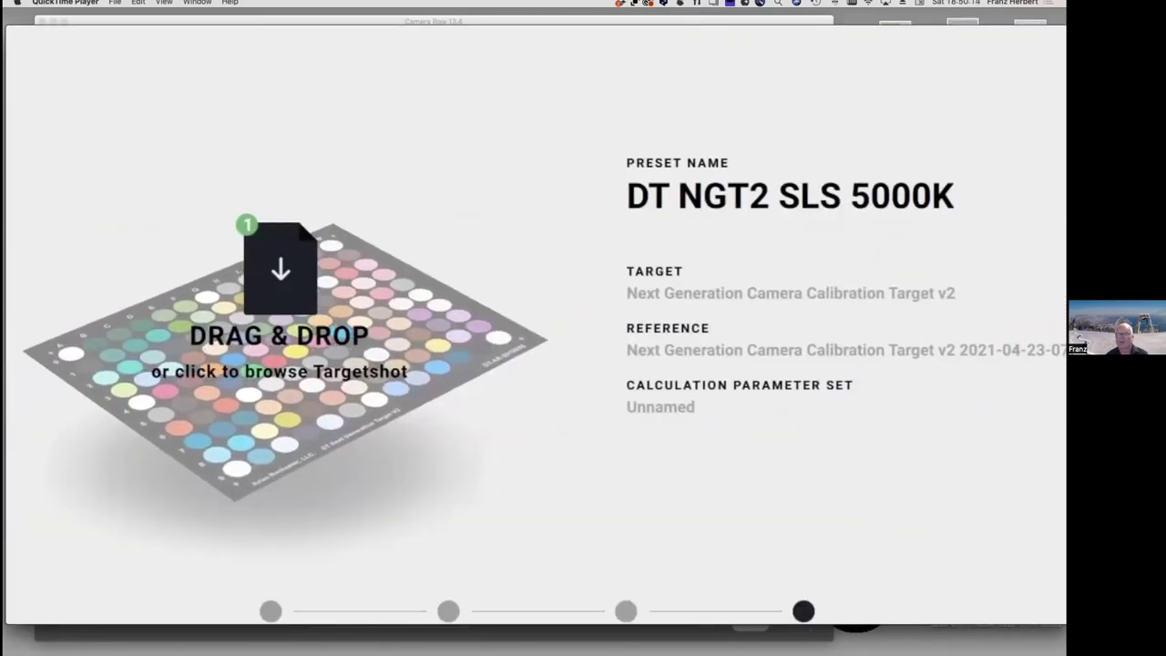
Load the NGT2 target shot and fit all four grid corners to the chart
left_click_drag(283, 274, 286, 291)
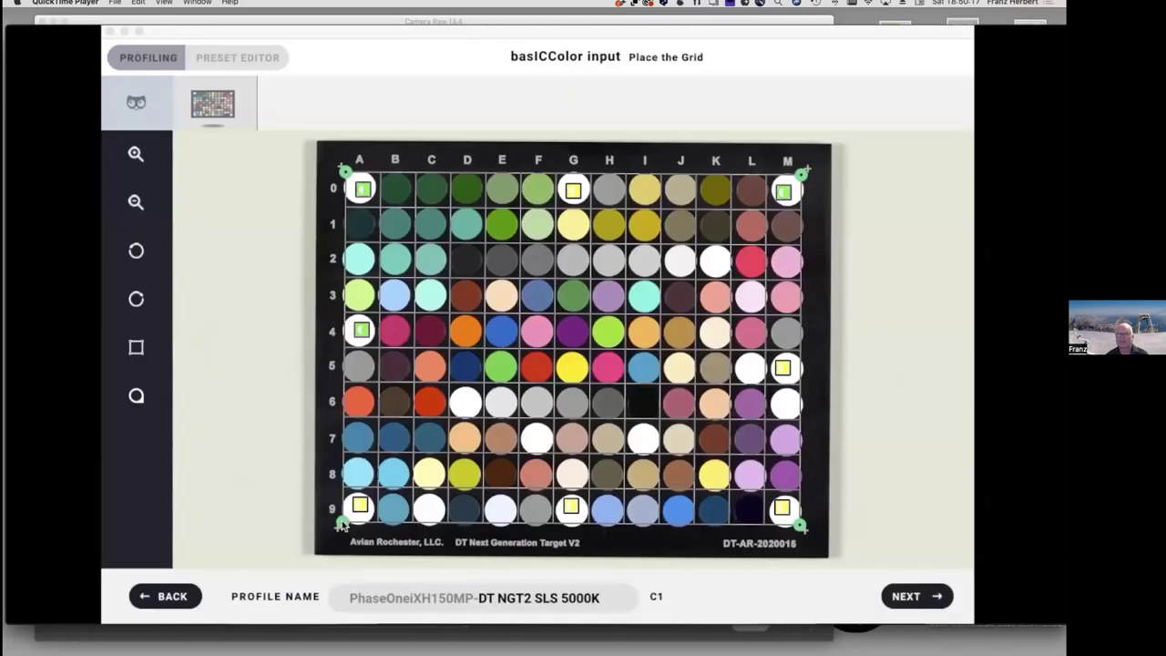
left_click_drag(342, 524, 339, 527)
mouse_move(799, 527)
left_mouse_down()
mouse_move(897, 567)
mouse_move(889, 497)
mouse_move(852, 483)
mouse_move(763, 485)
mouse_move(803, 529)
left_mouse_up()
left_click_drag(804, 177, 806, 172)
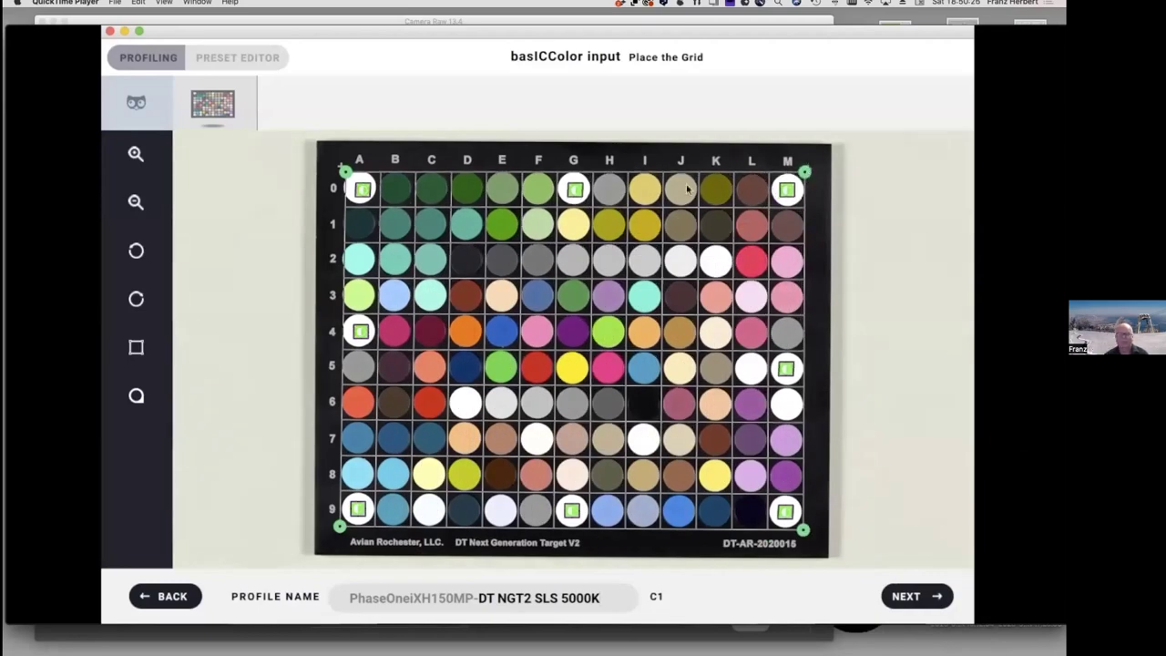
left_click_drag(344, 172, 342, 169)
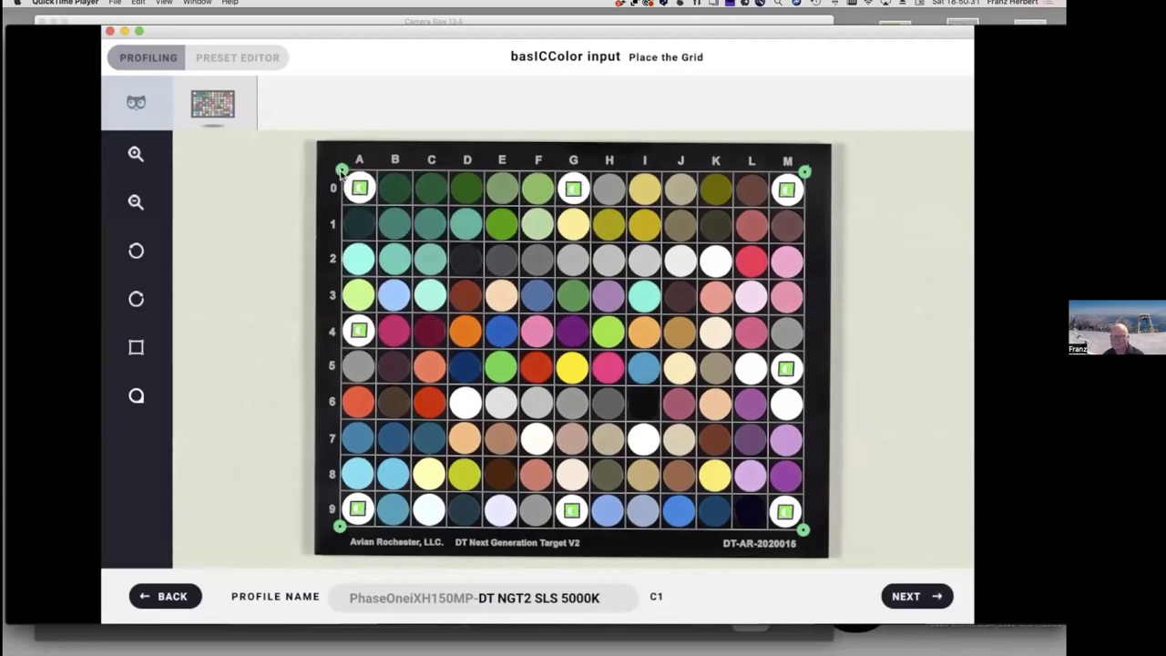
Set quality control to ISO/TS 19264 Level A and start profiling
left_click(911, 598)
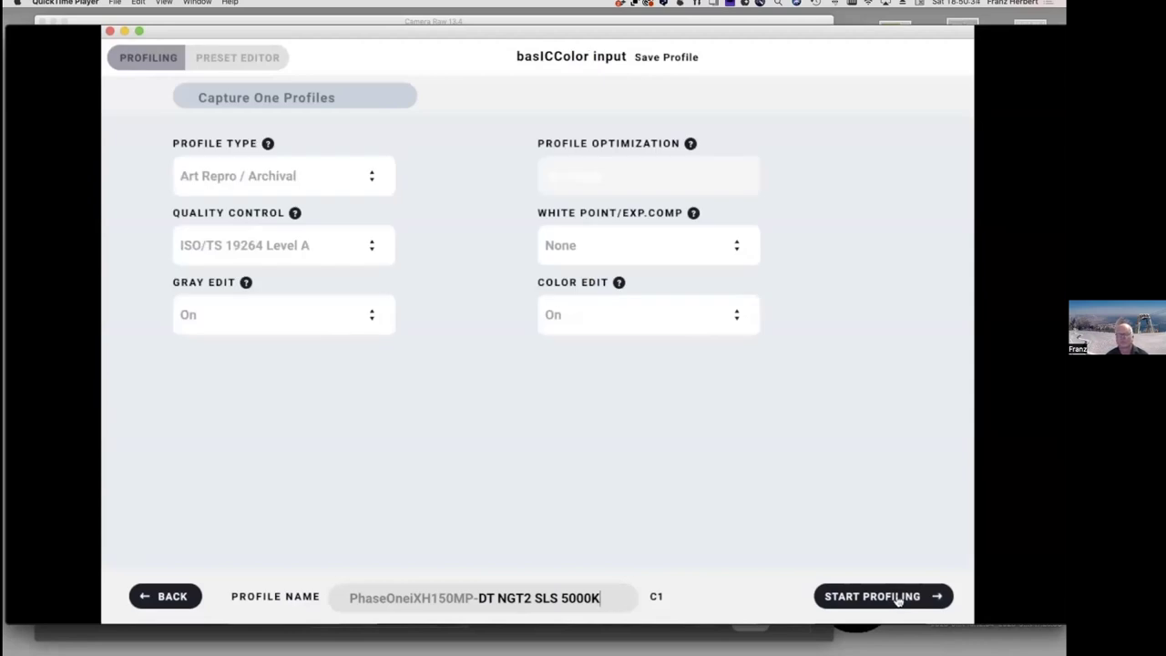
left_click(367, 247)
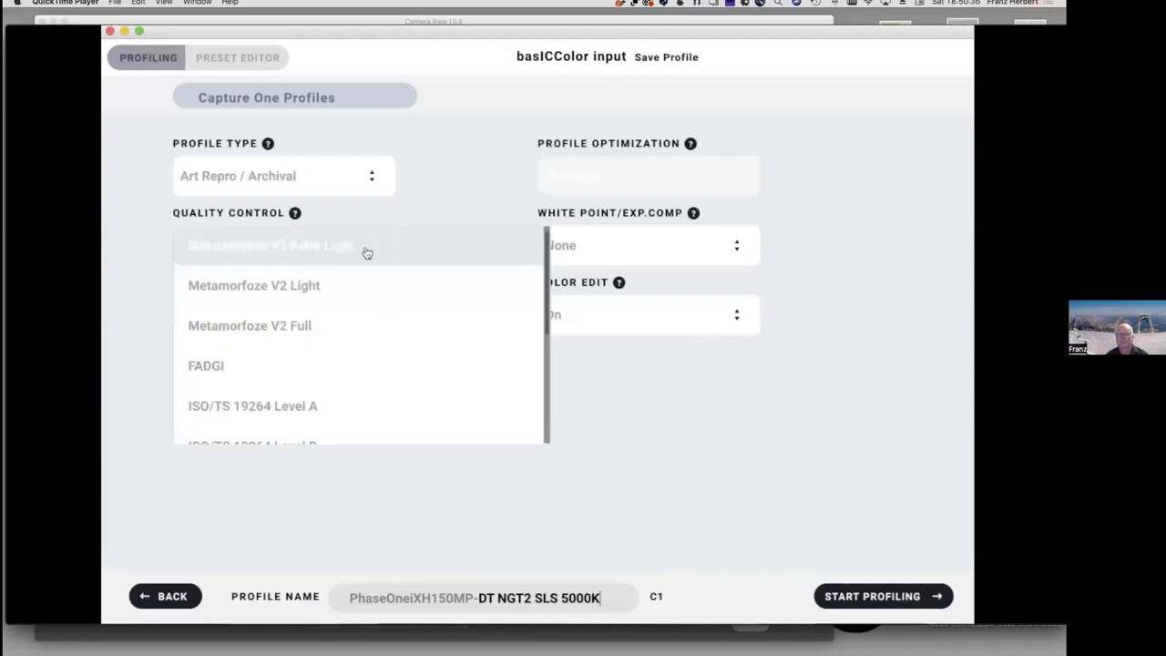
left_click(355, 407)
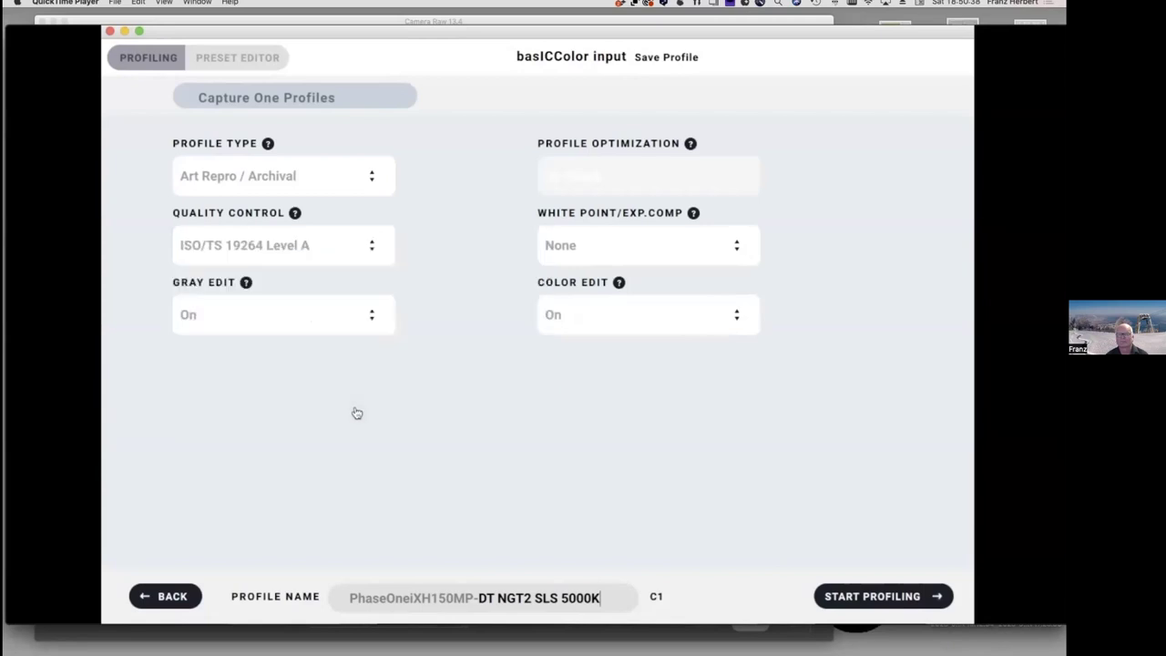
left_click(861, 601)
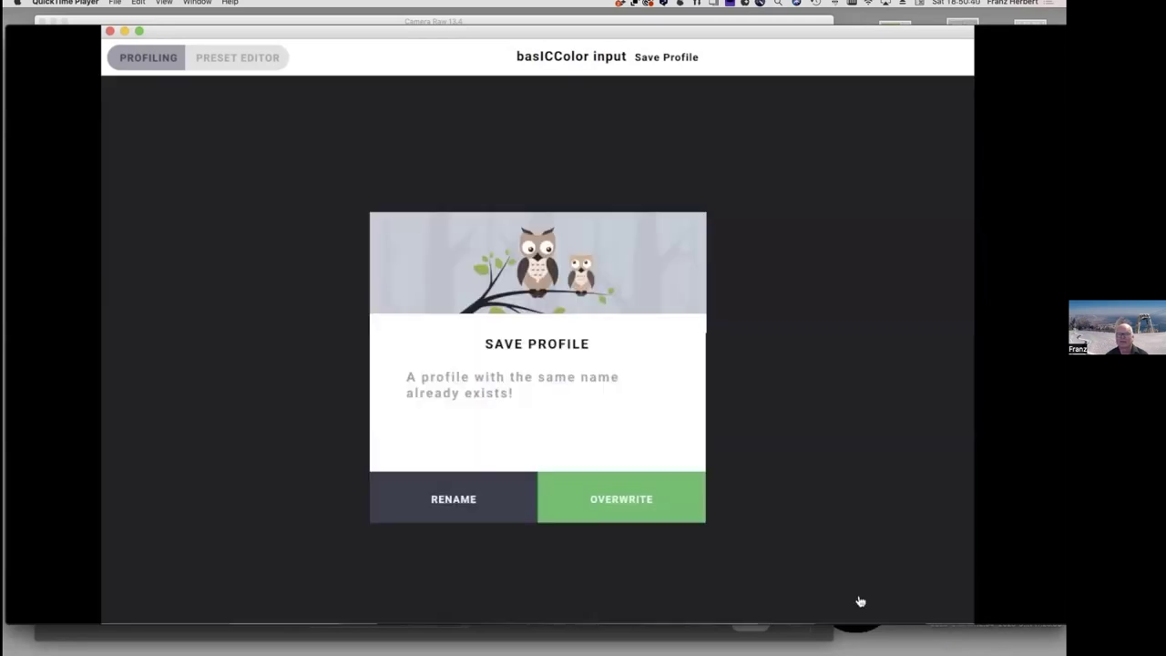
Overwrite the same-named profile, check the NGT2 patches at 0.5 ΔE tolerance, then close the video
left_click(596, 500)
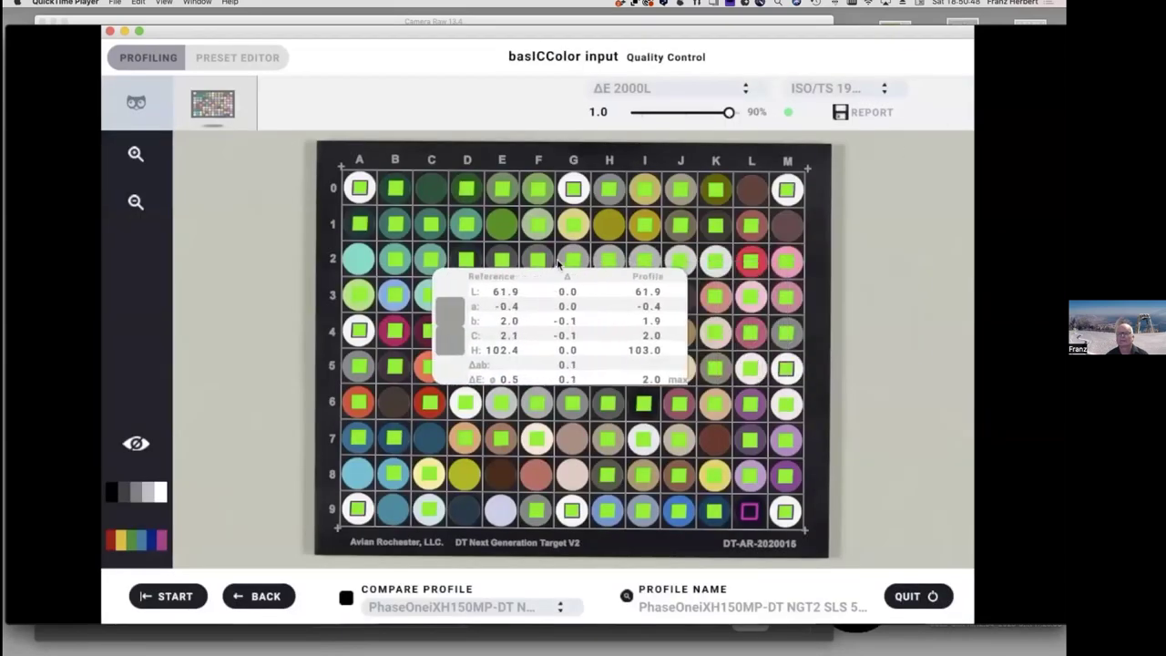
mouse_move(535, 285)
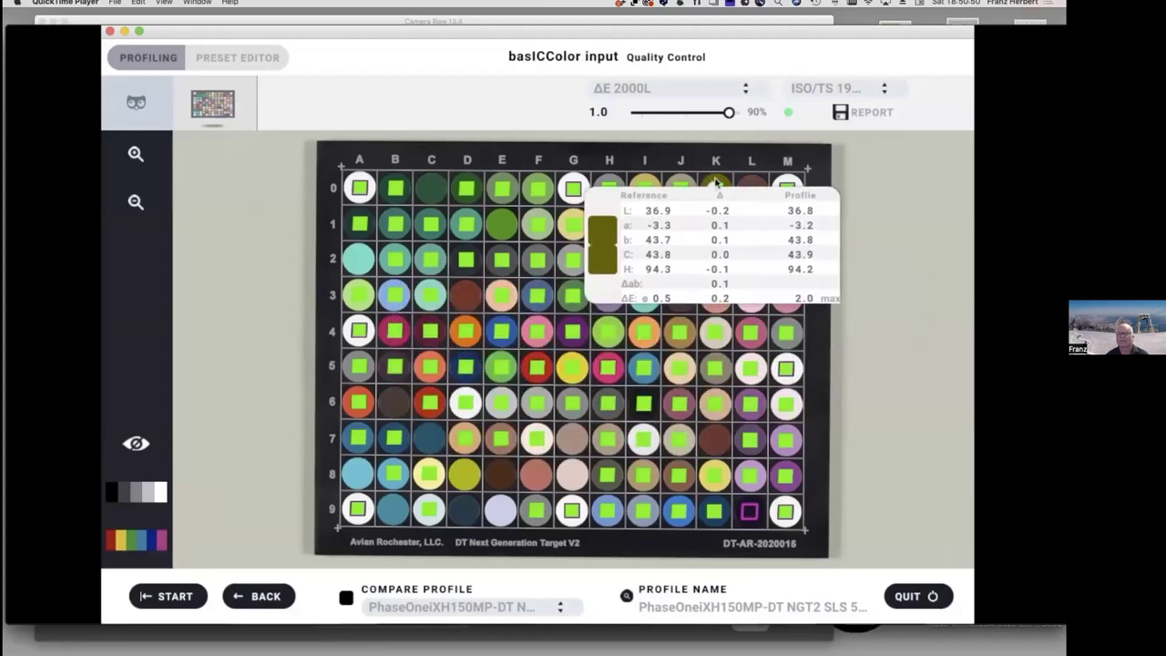
left_click_drag(729, 121, 687, 128)
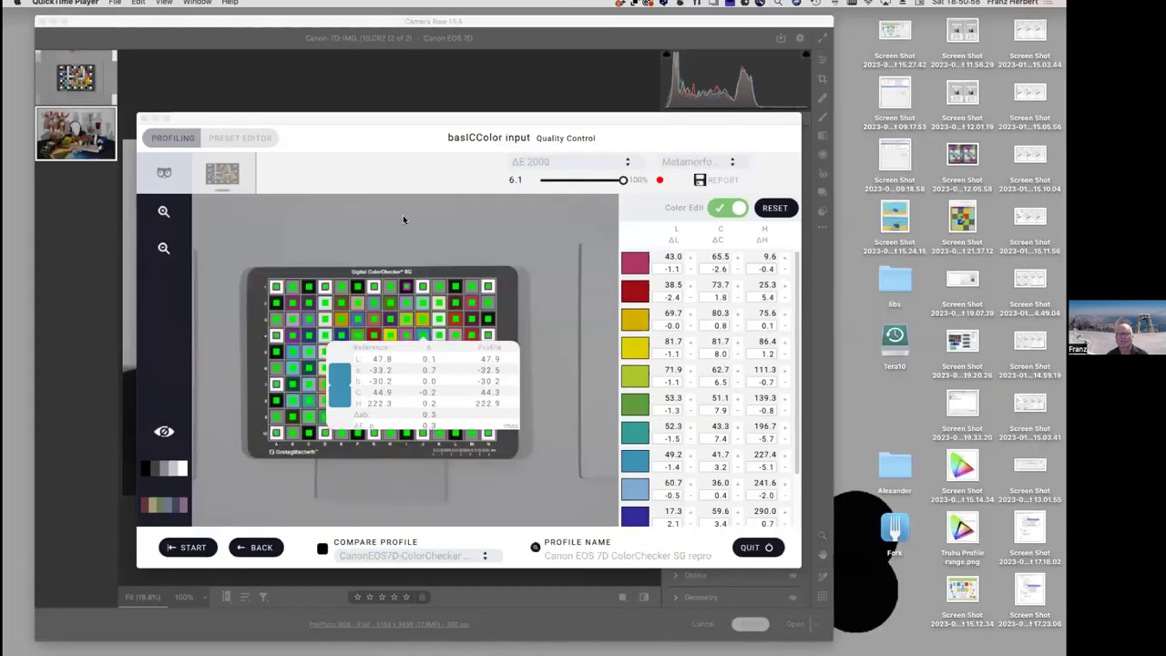
left_click(12, 32)
left_click(432, 144)
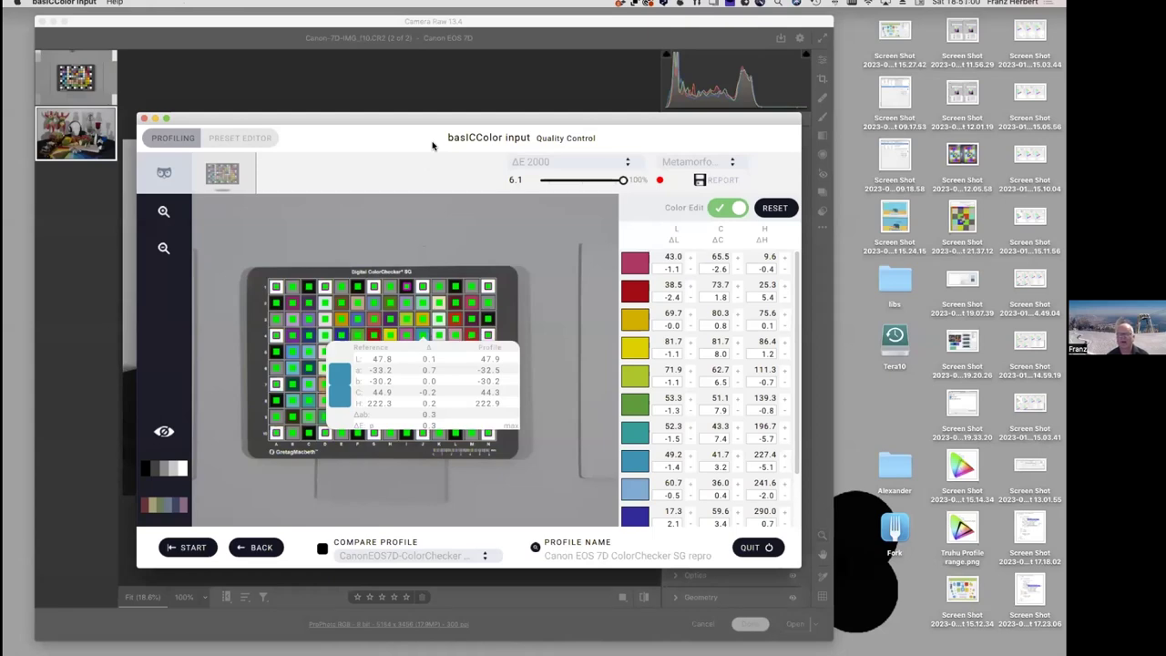
mouse_move(506, 651)
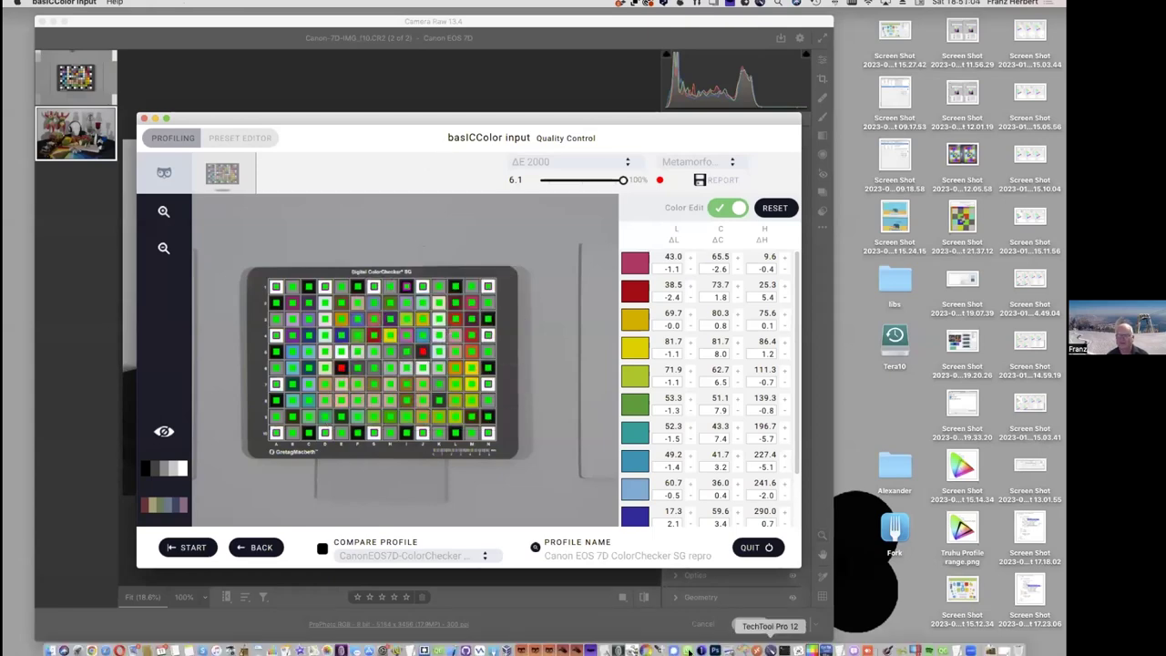
left_click(970, 650)
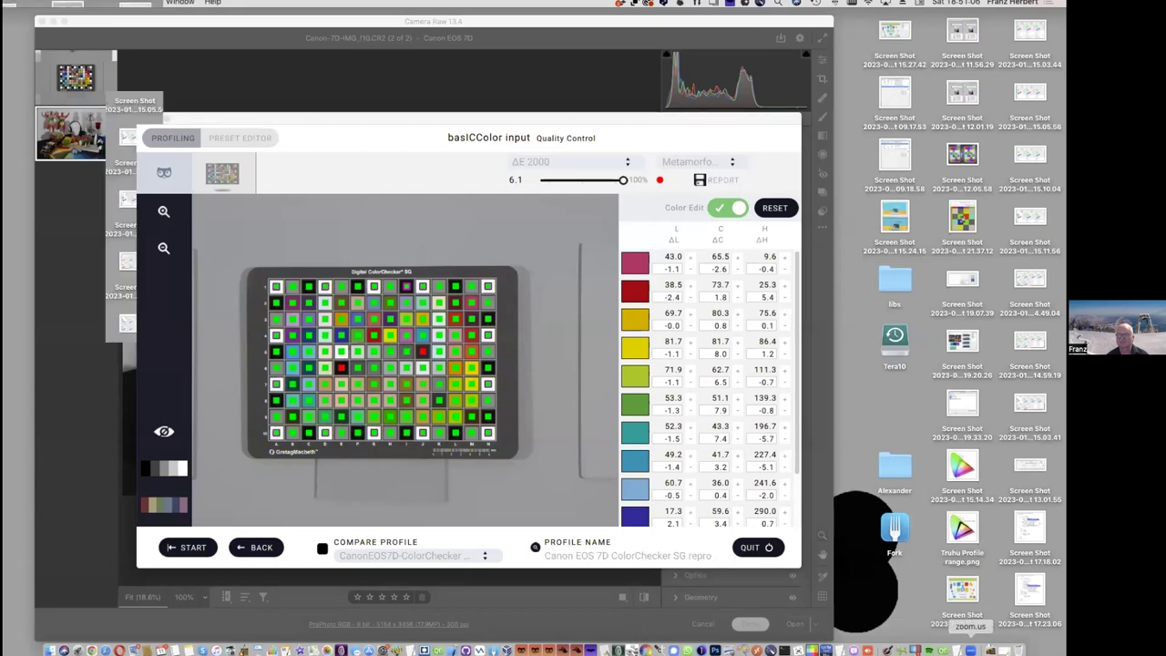